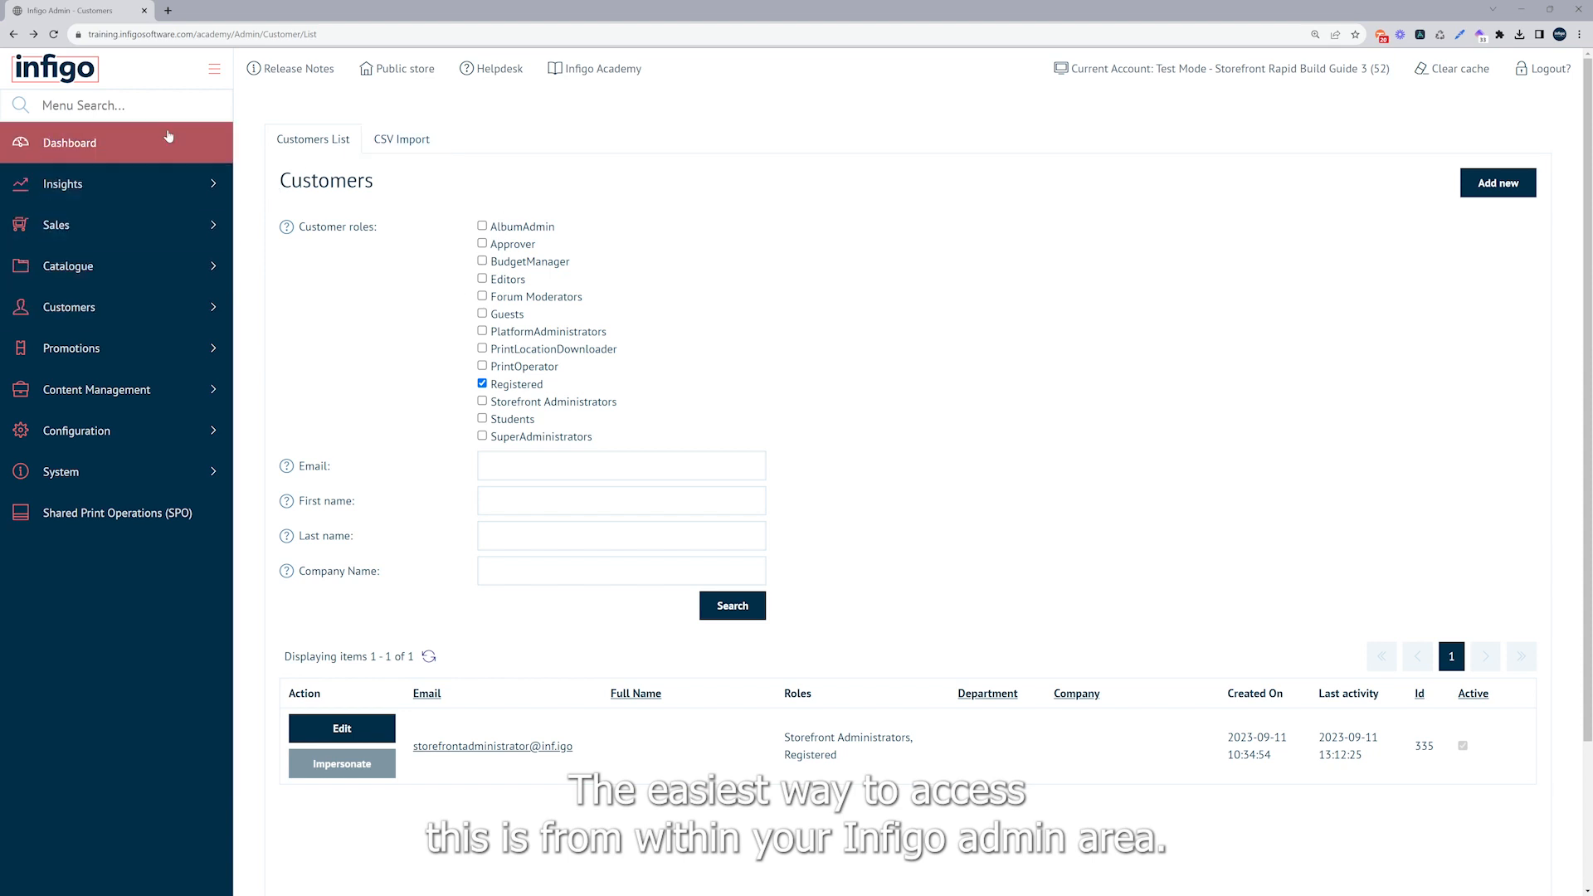
Open the Infigo Helpdesk from the admin area in a new browser tab and switch to it
{"action": "right_click", "coordinate": [480, 78]}
{"action": "left_click", "coordinate": [491, 90]}
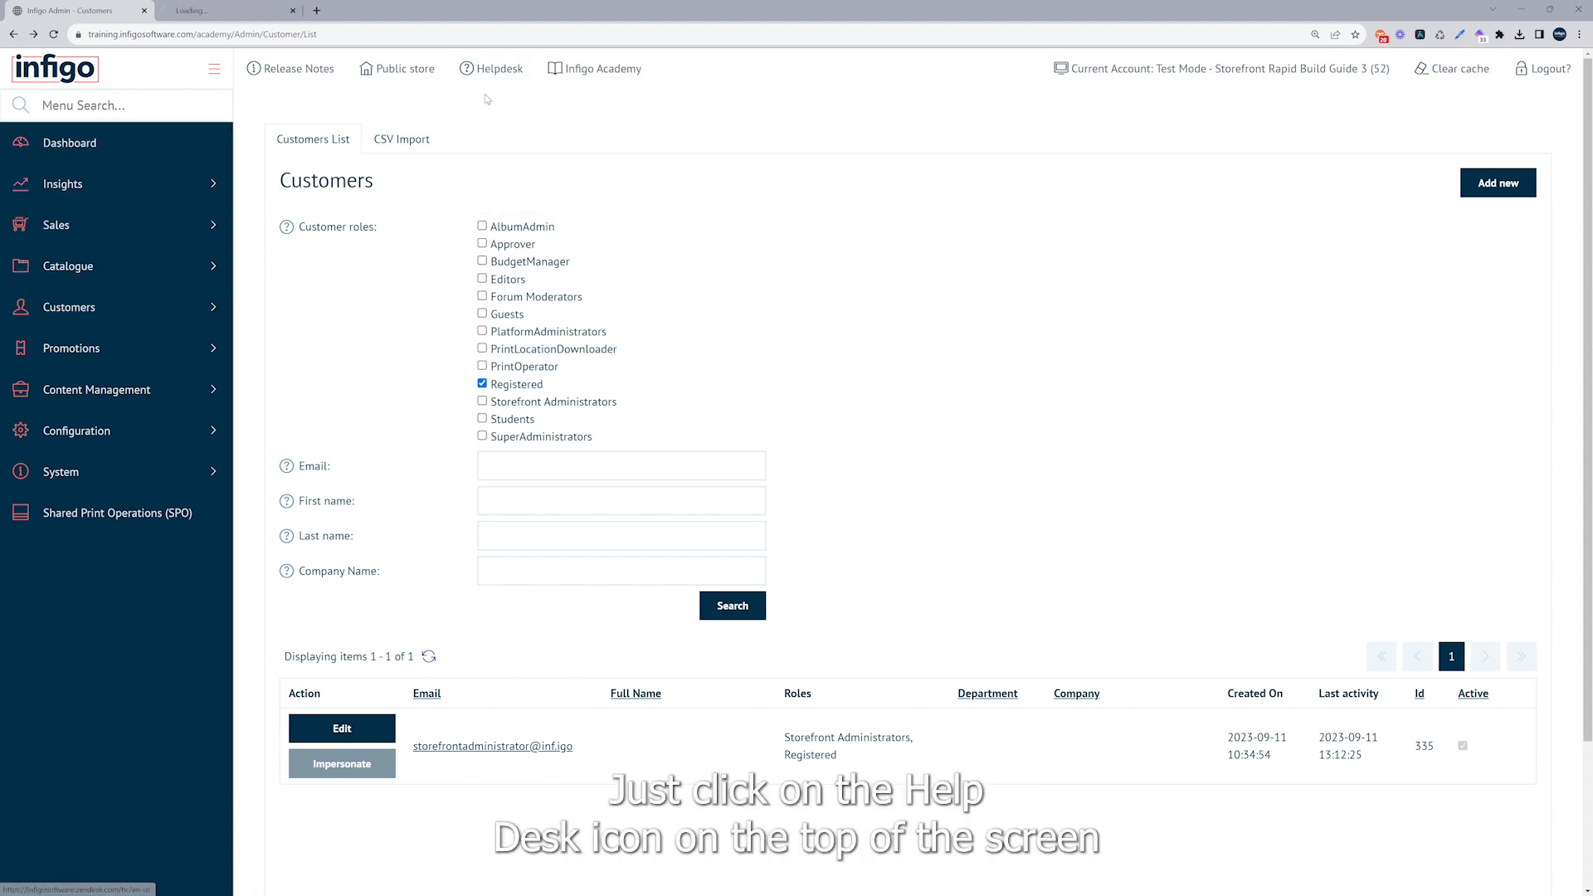
{"action": "left_click", "coordinate": [242, 10]}
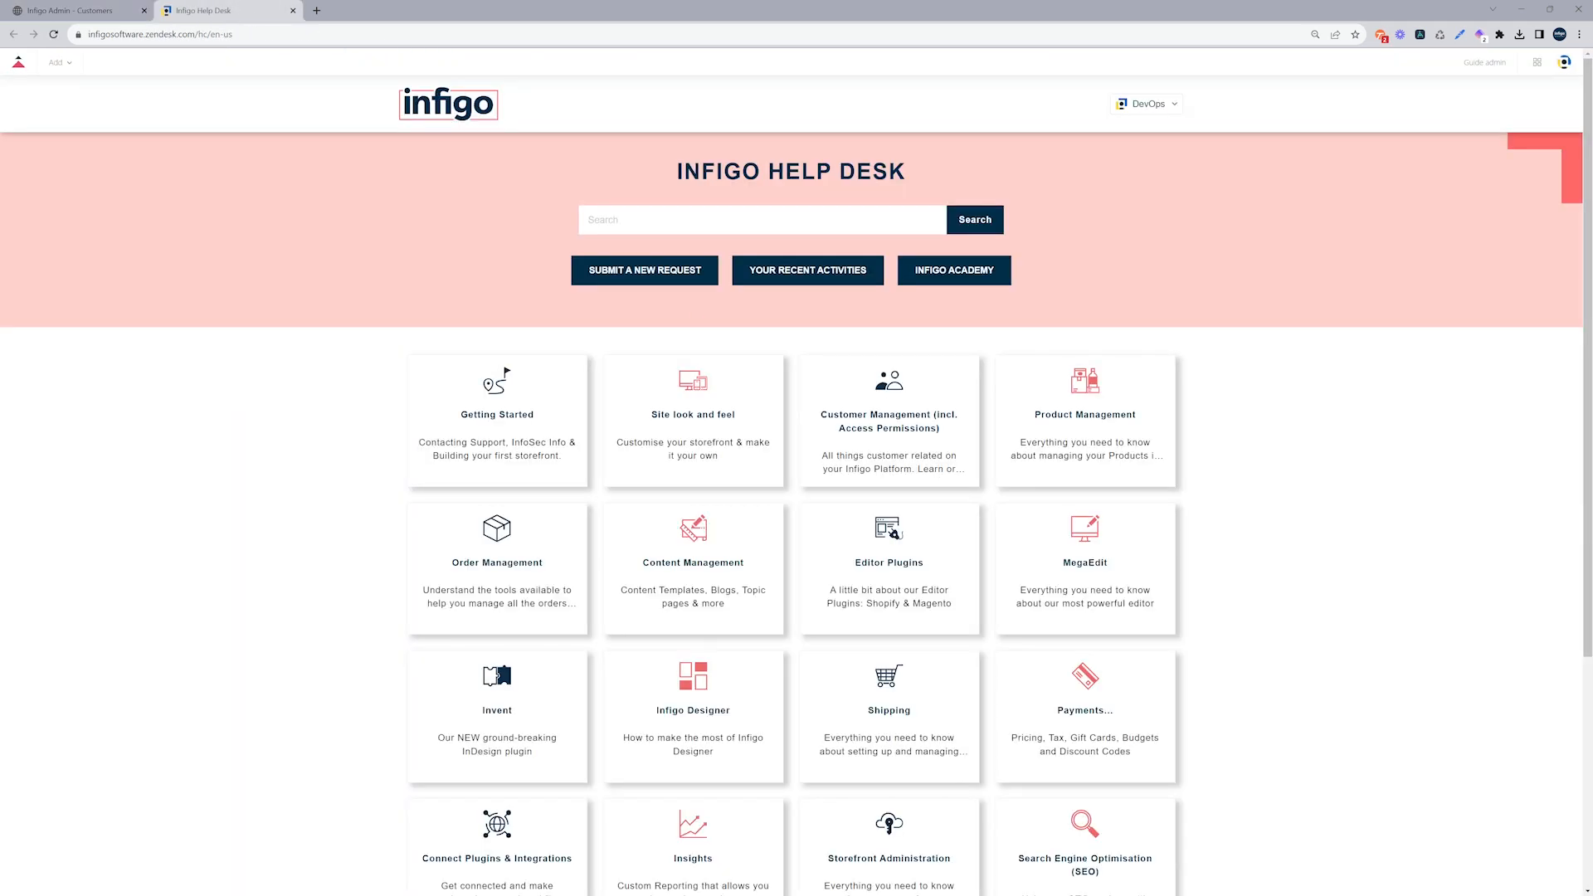
Search the help desk for "download invent"
{"action": "left_click", "coordinate": [592, 219]}
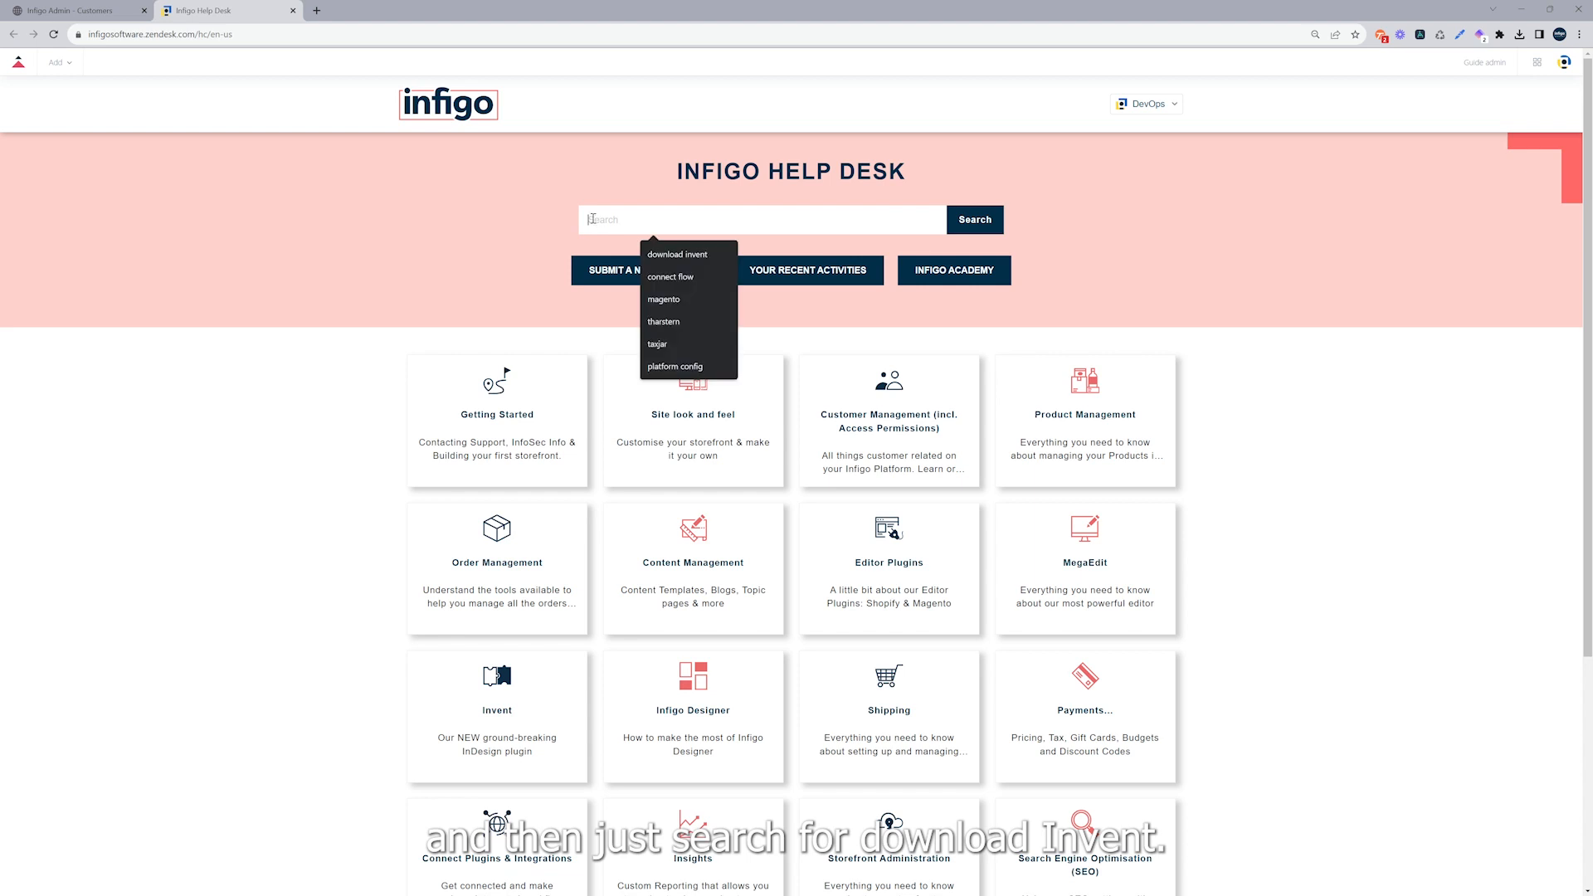
{"action": "left_click", "coordinate": [665, 262]}
{"action": "key", "text": "Return"}
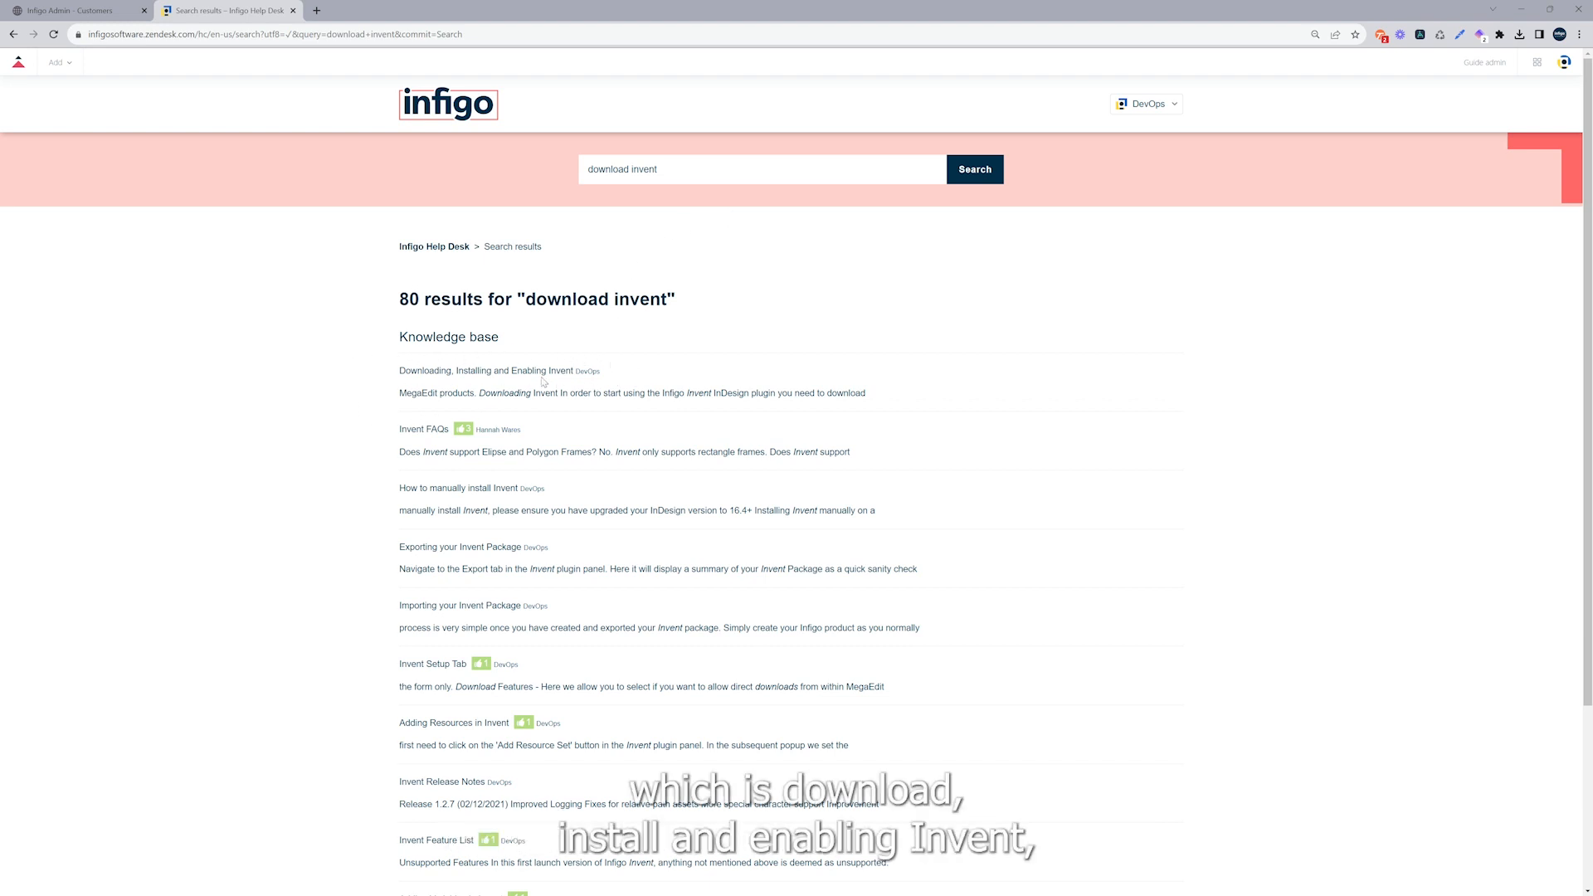
Open the article "Downloading, Installing and Enabling Invent" and review its download form and installation instructions
{"action": "left_click", "coordinate": [534, 372]}
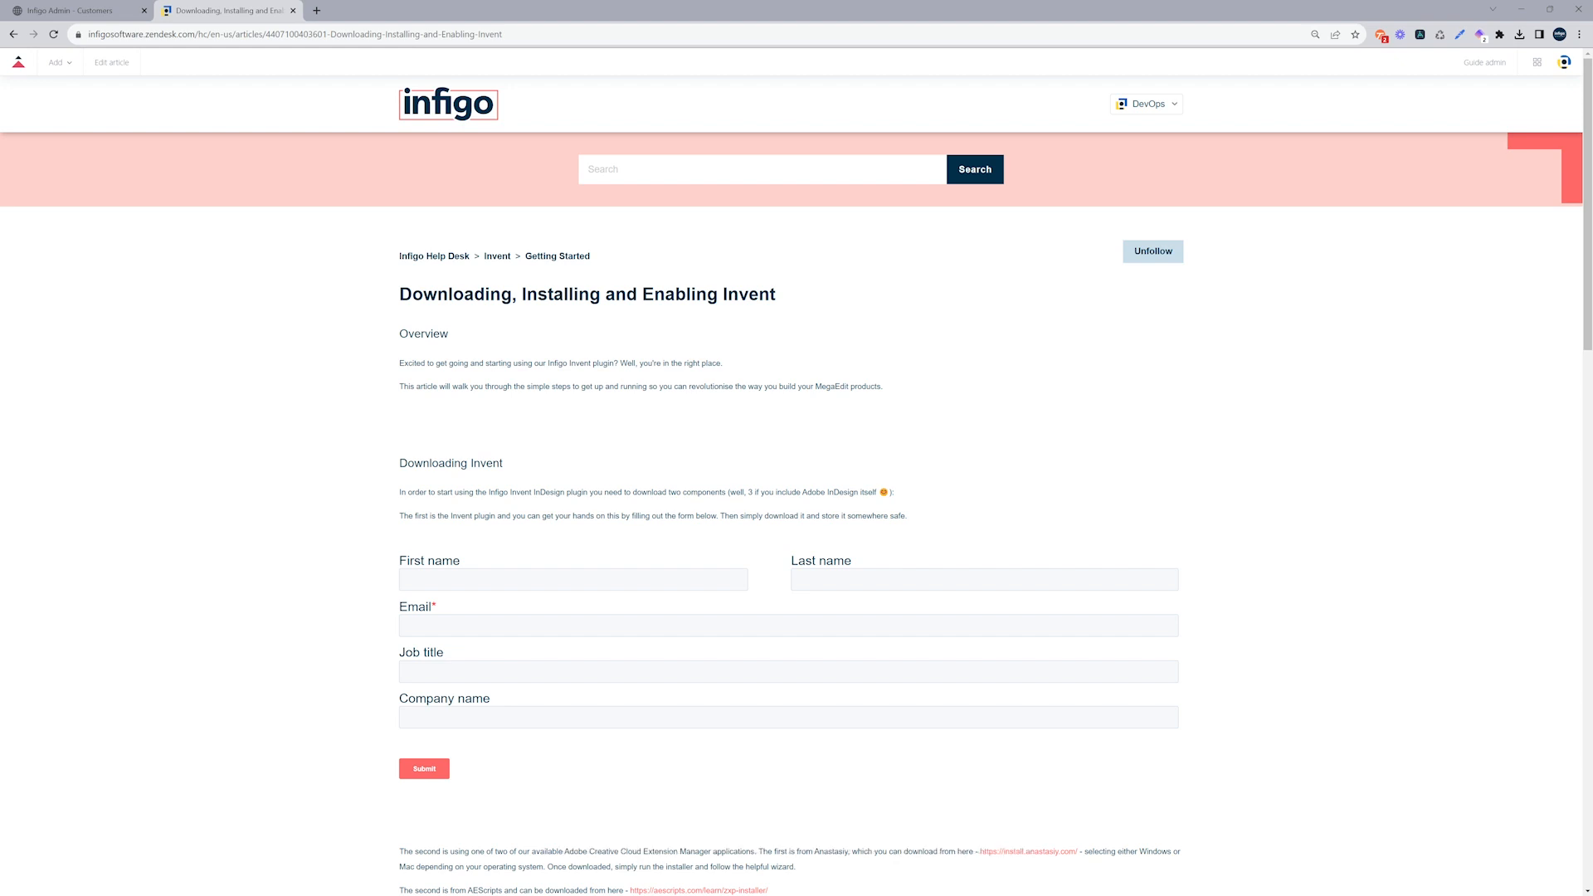
{"action": "scroll", "coordinate": [604, 518], "scroll_direction": "down", "scroll_amount": 1}
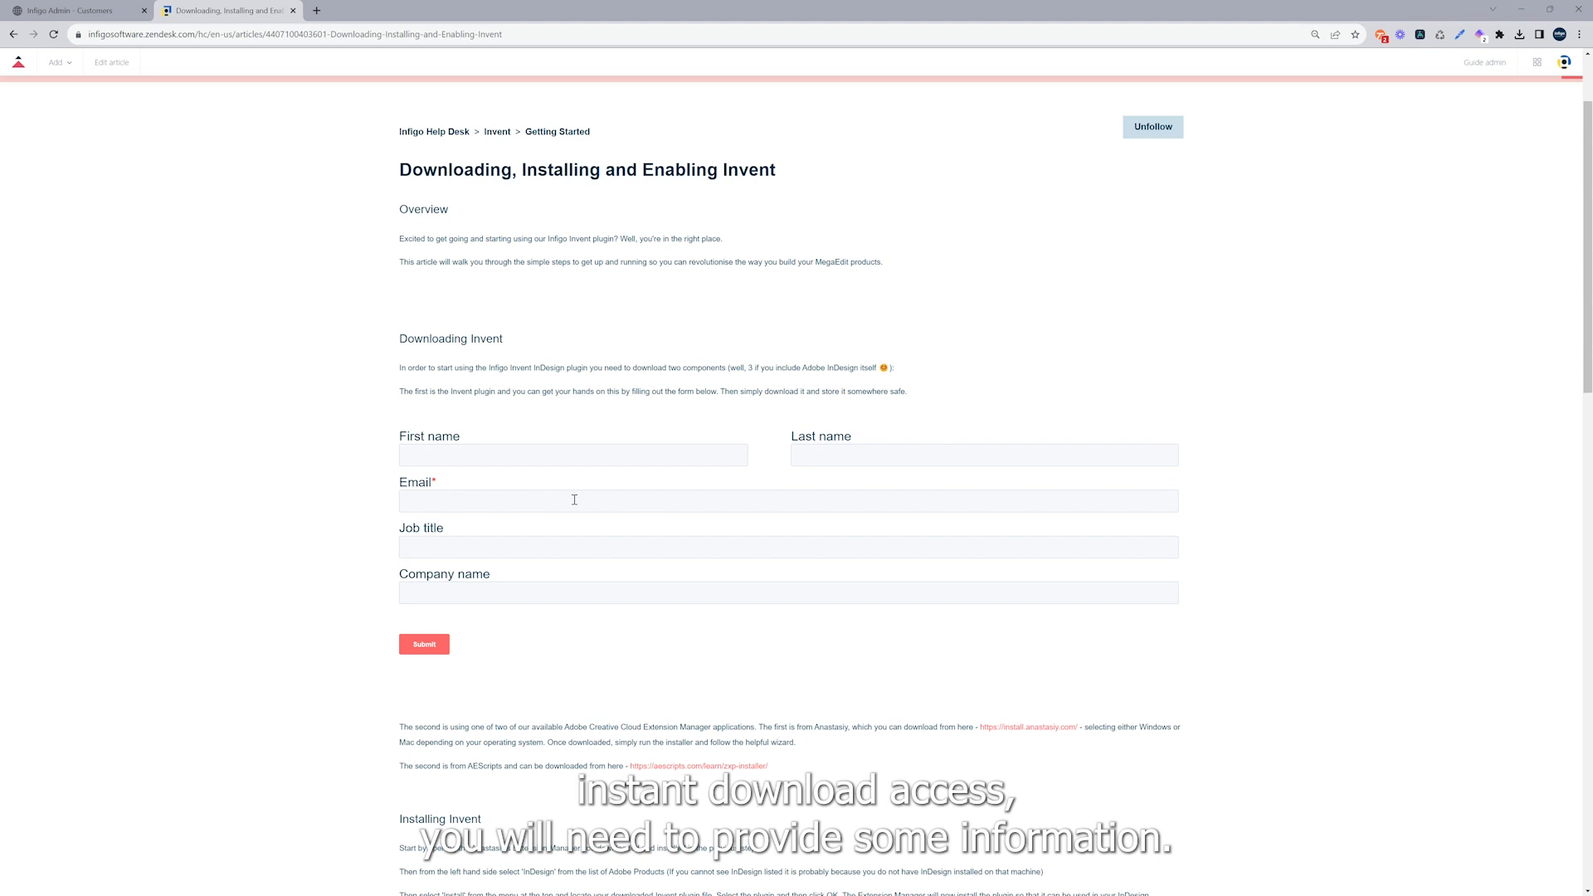
{"action": "left_click", "coordinate": [574, 499]}
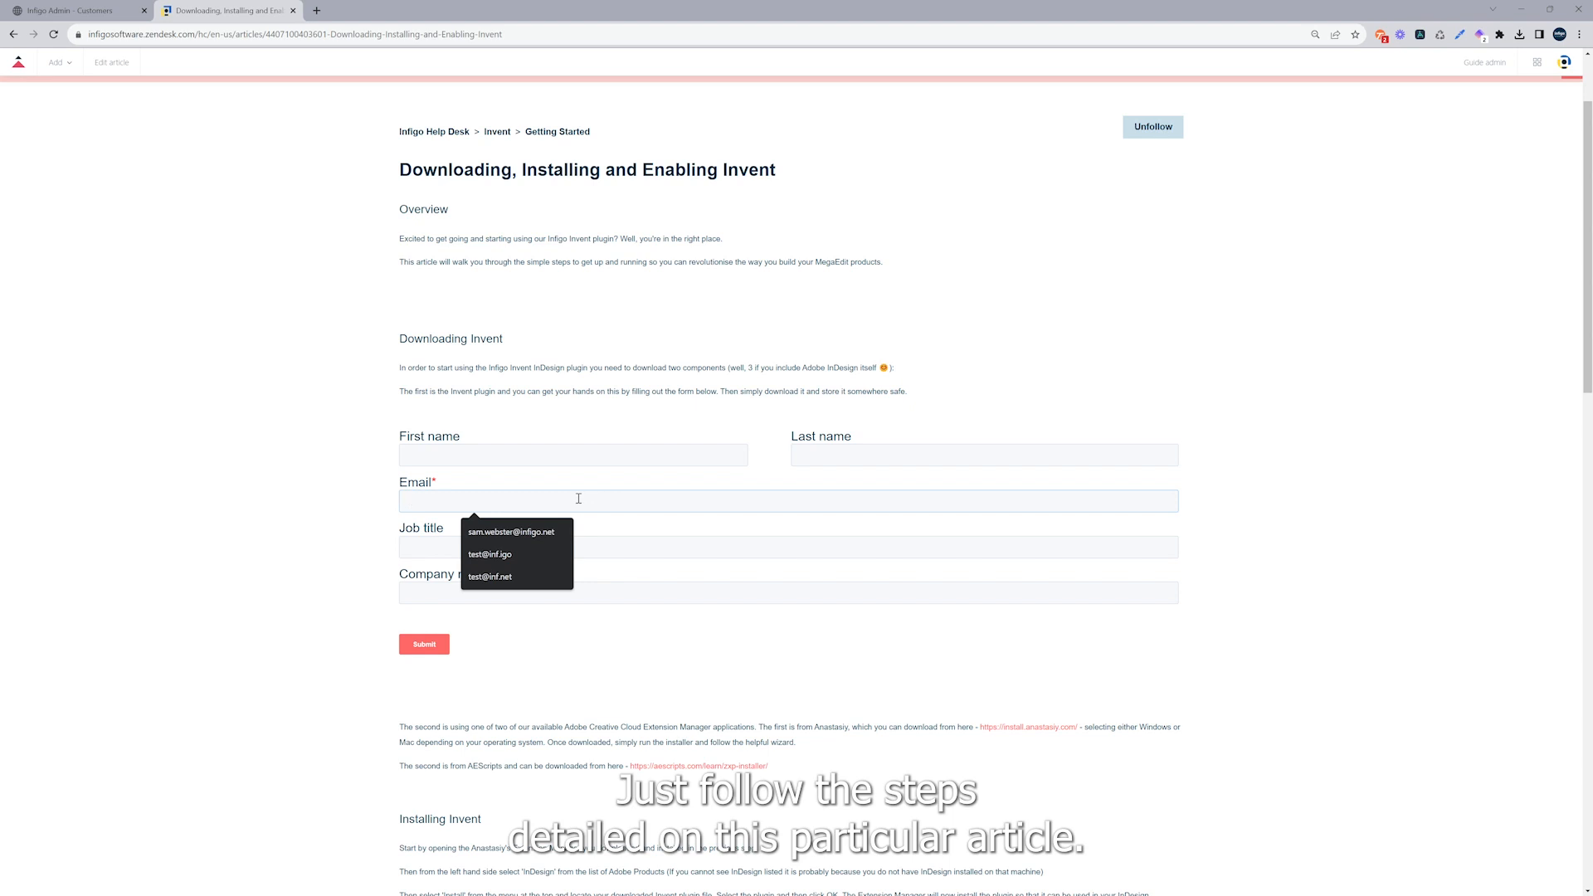
{"action": "scroll", "coordinate": [578, 498], "scroll_direction": "down", "scroll_amount": 4}
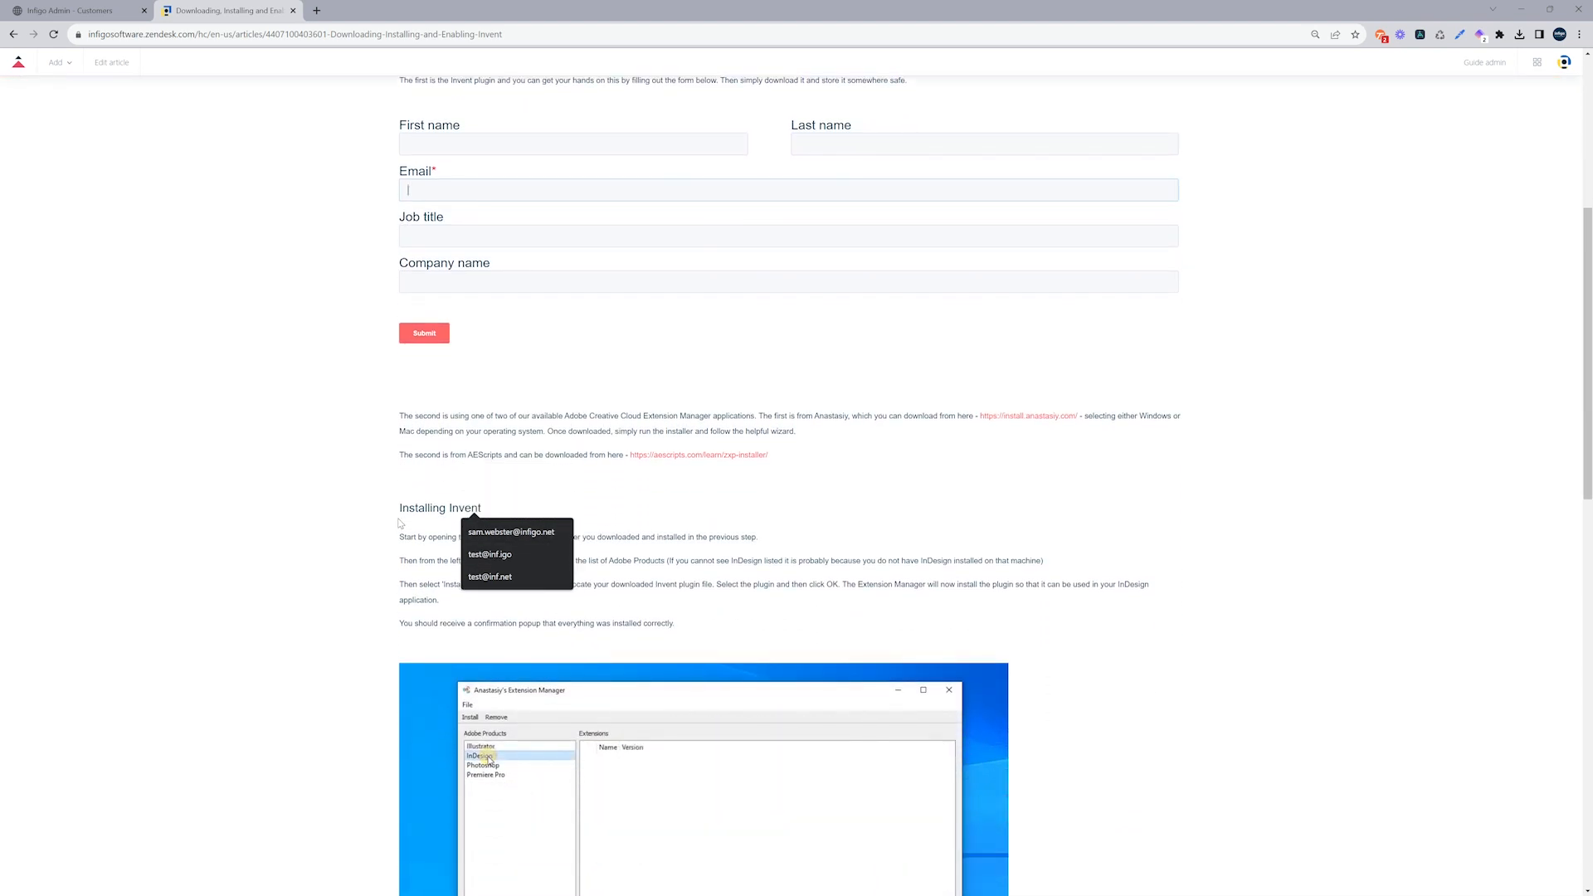
{"action": "scroll", "coordinate": [399, 523], "scroll_direction": "down", "scroll_amount": 2}
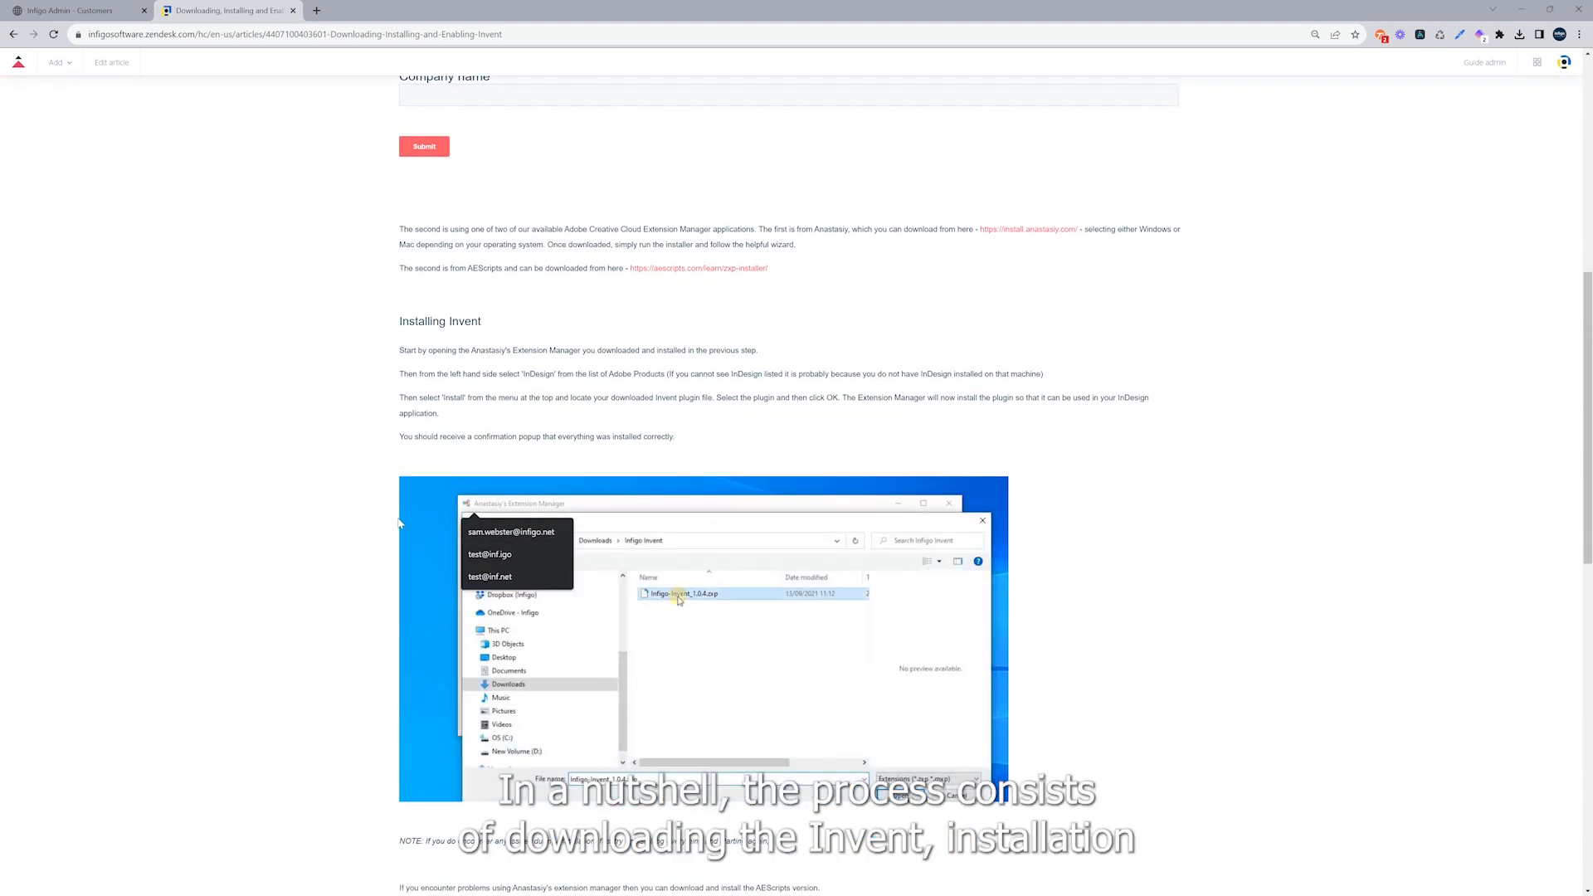
{"action": "scroll", "coordinate": [400, 522], "scroll_direction": "up", "scroll_amount": 1}
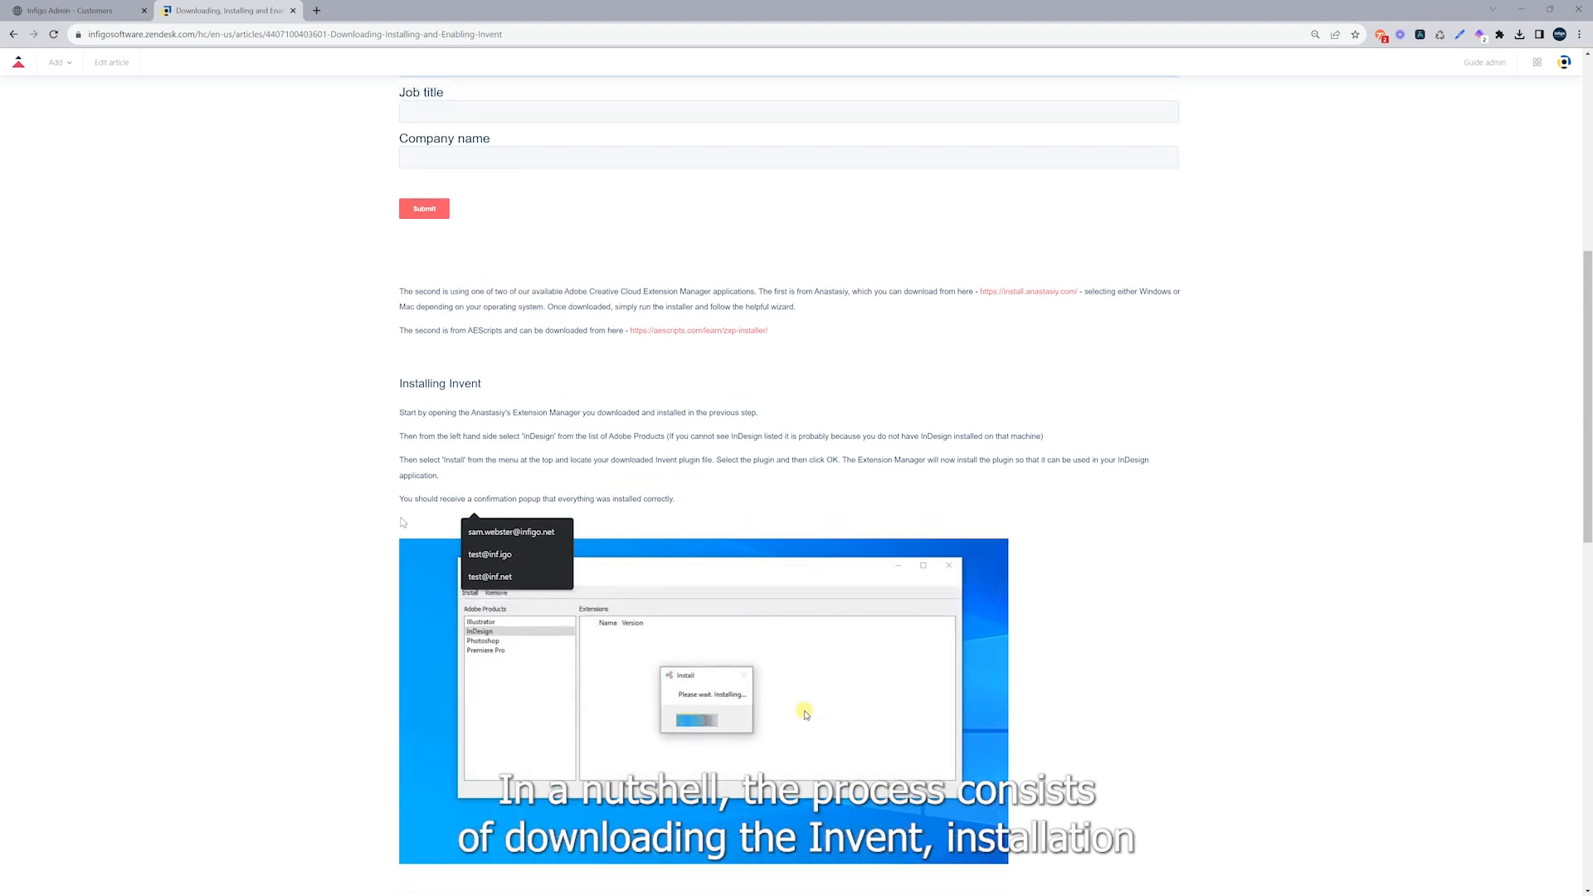
{"action": "scroll", "coordinate": [400, 522], "scroll_direction": "up", "scroll_amount": 1}
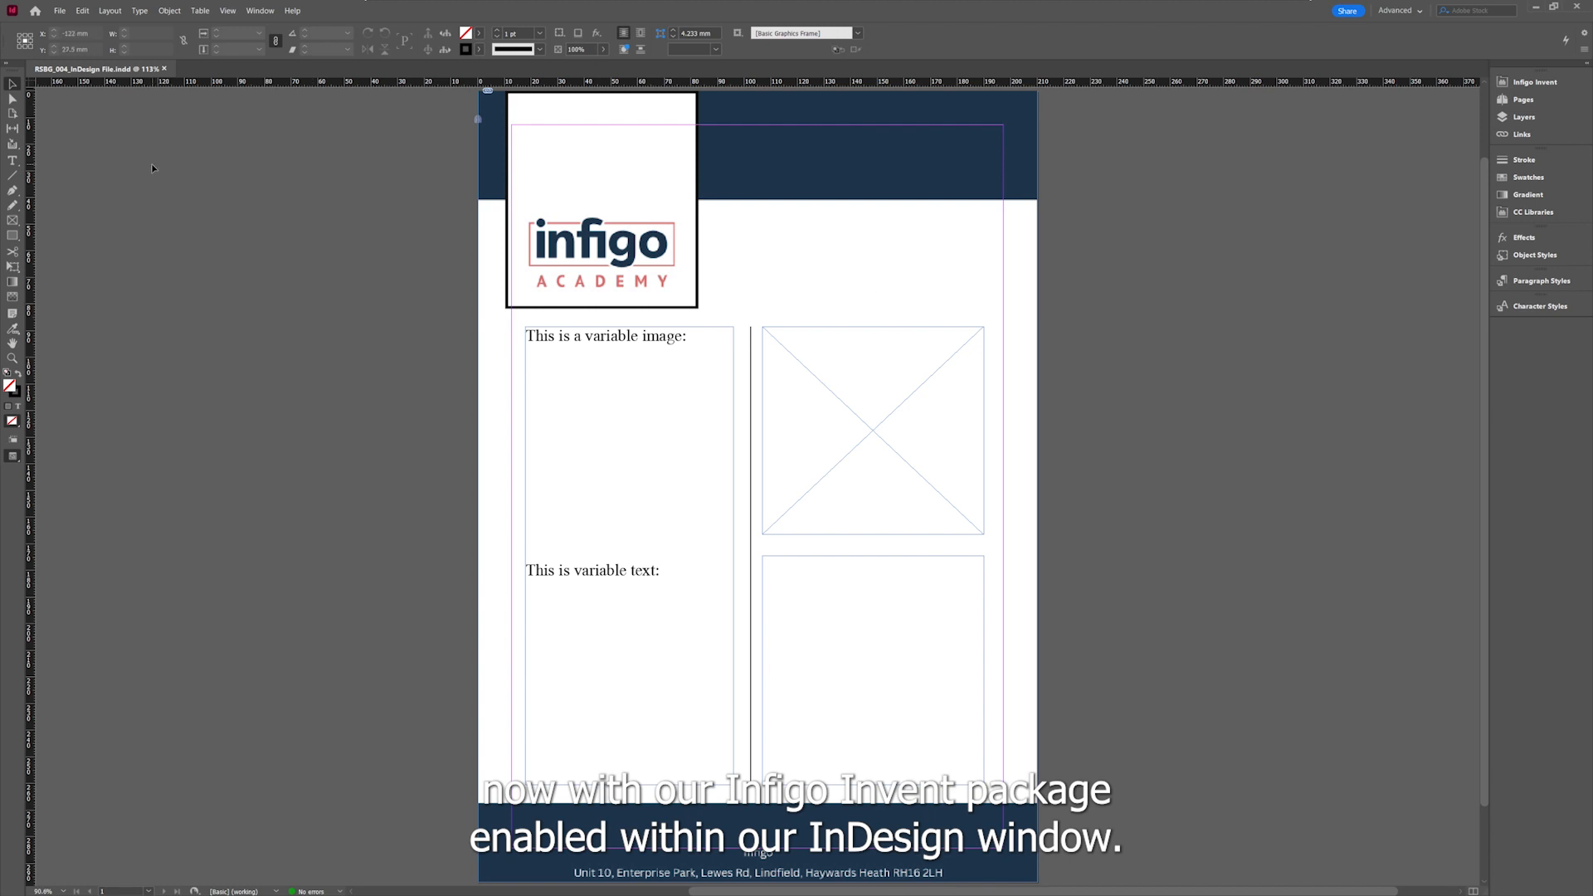
Switch to InDesign, check that Infigo Invent is among the extensions, and open the Infigo Invent panel
{"action": "left_click", "coordinate": [252, 12]}
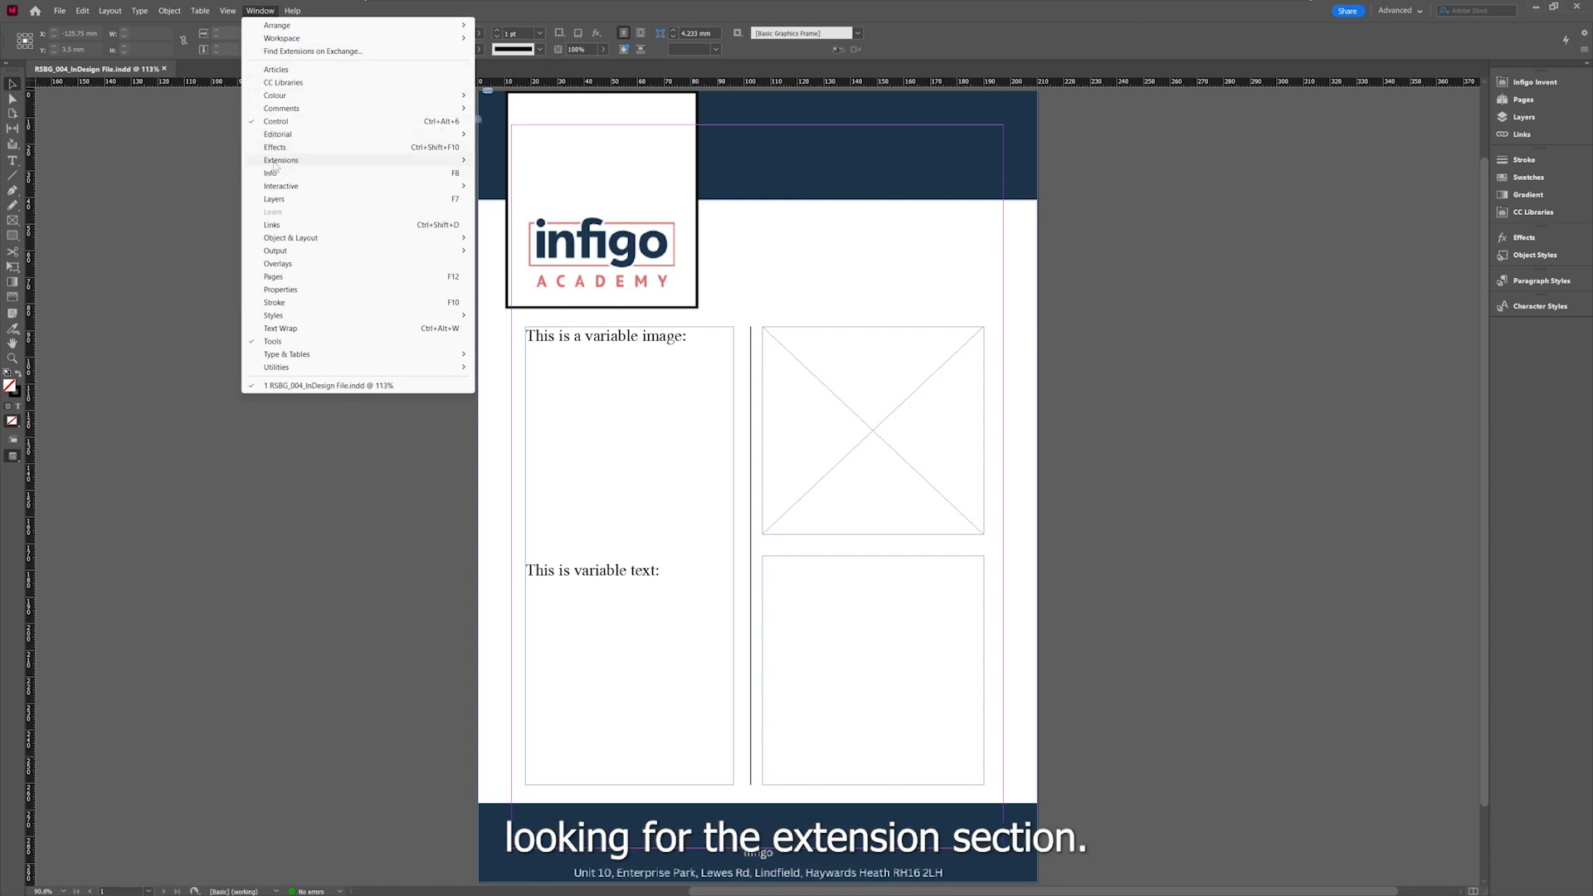
{"action": "mouse_move", "coordinate": [279, 163]}
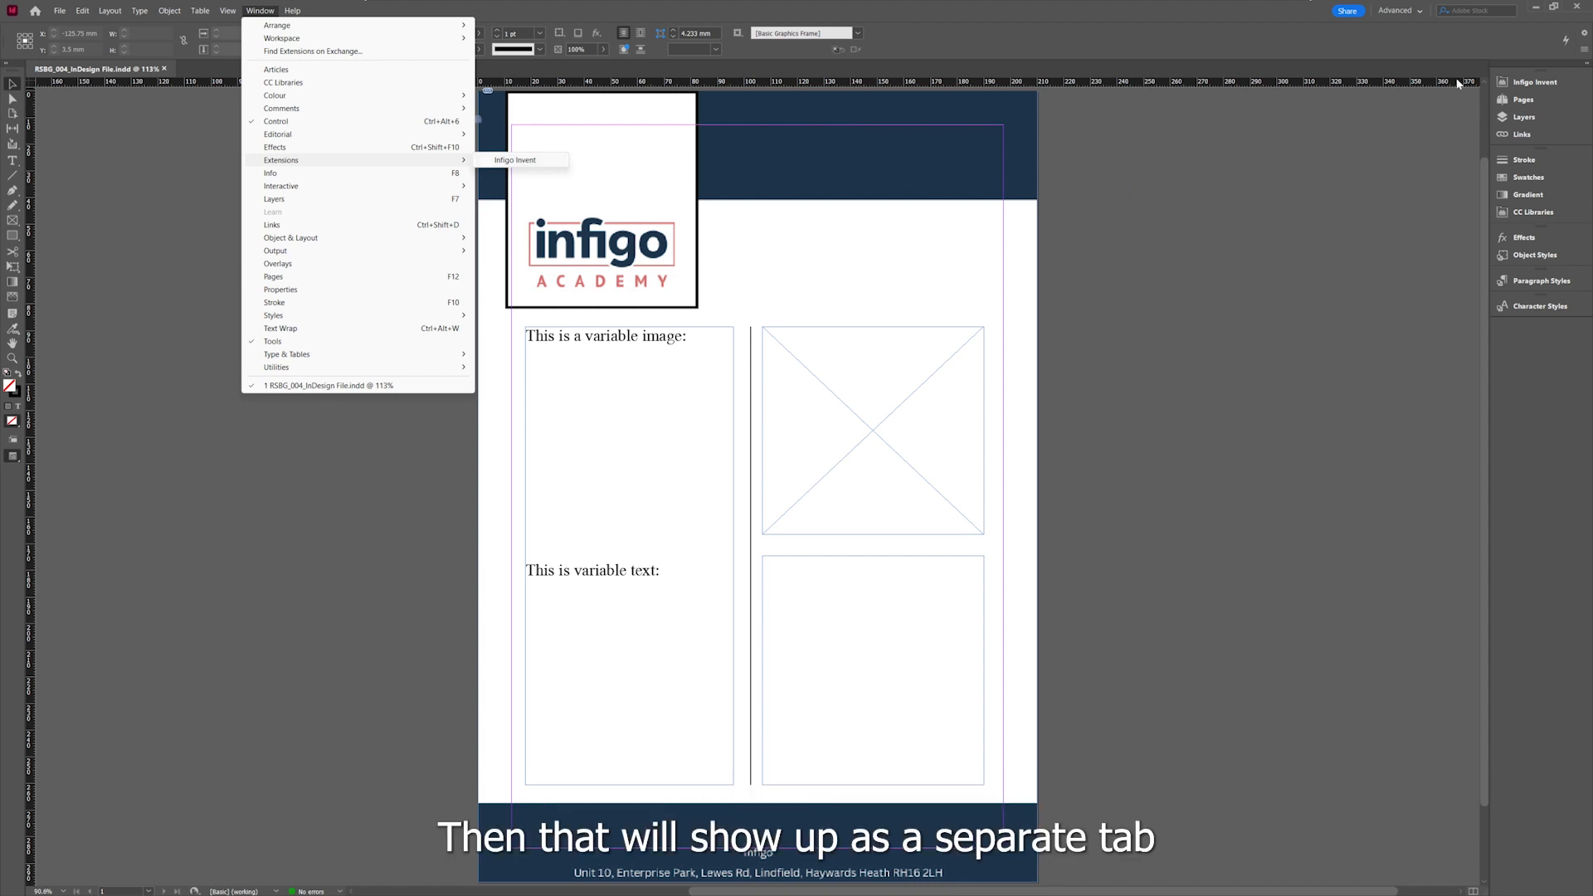
{"action": "left_click", "coordinate": [1540, 83]}
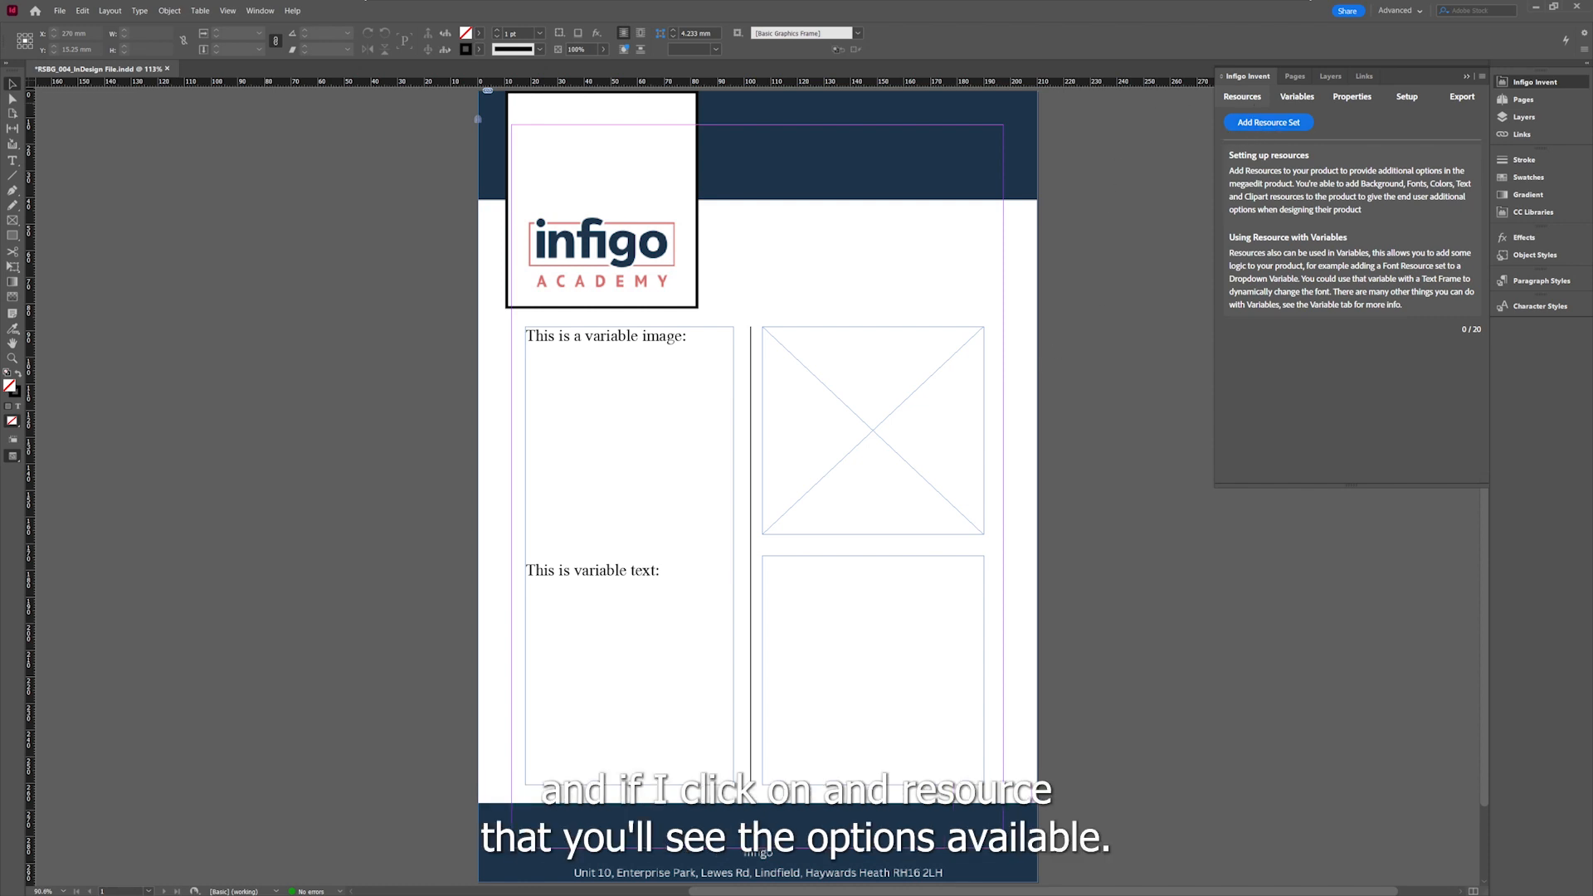
Start a new clipart resource set and name it "Clipart"
{"action": "left_click", "coordinate": [1269, 122]}
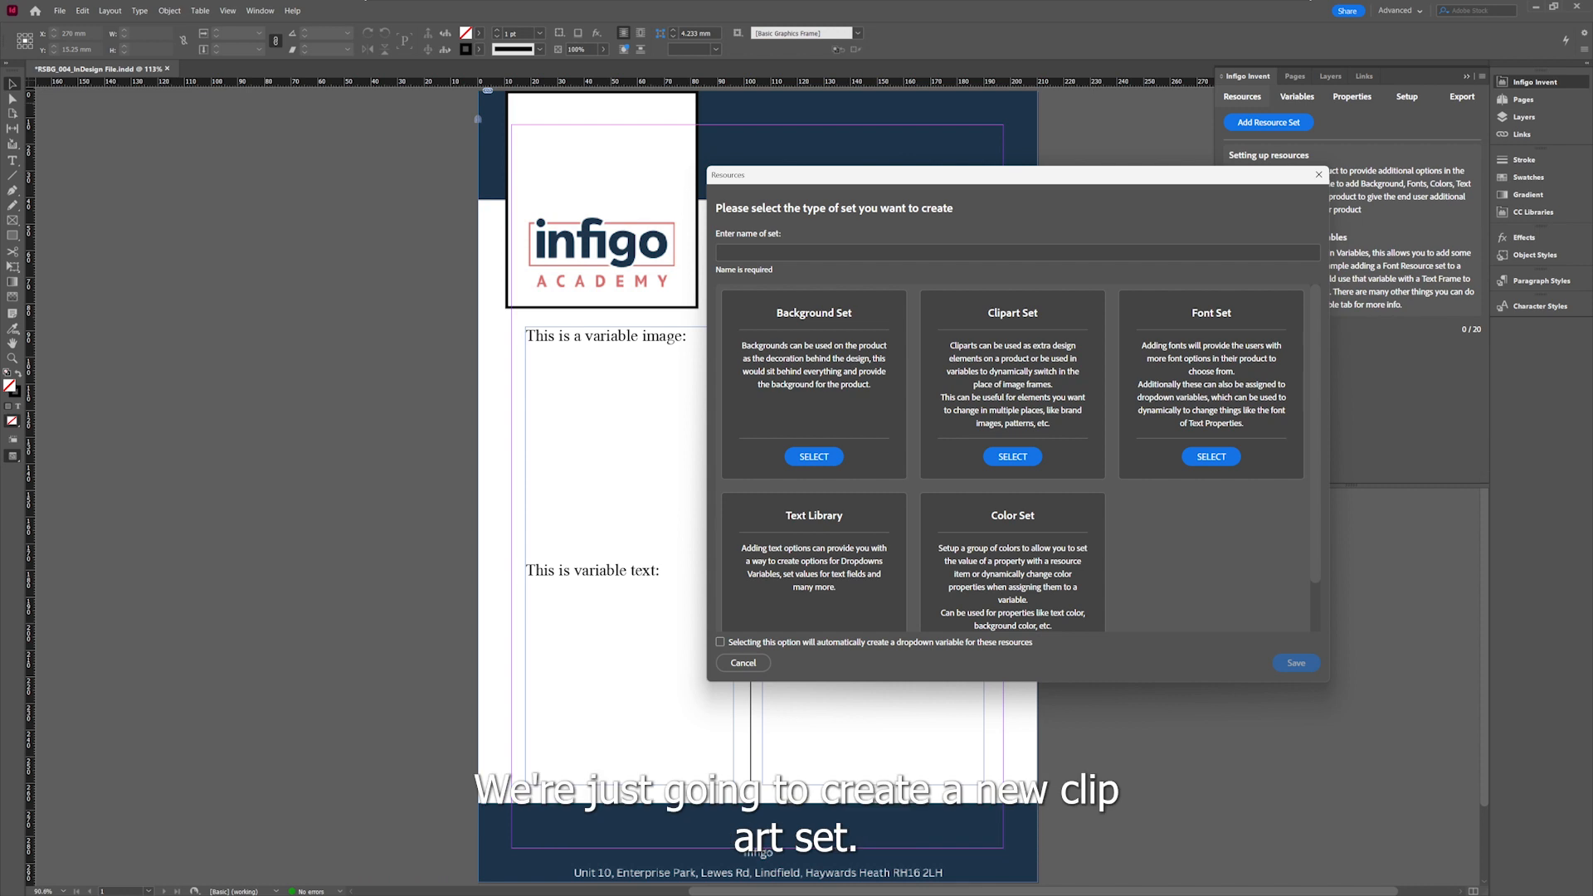
{"action": "left_click", "coordinate": [1010, 457]}
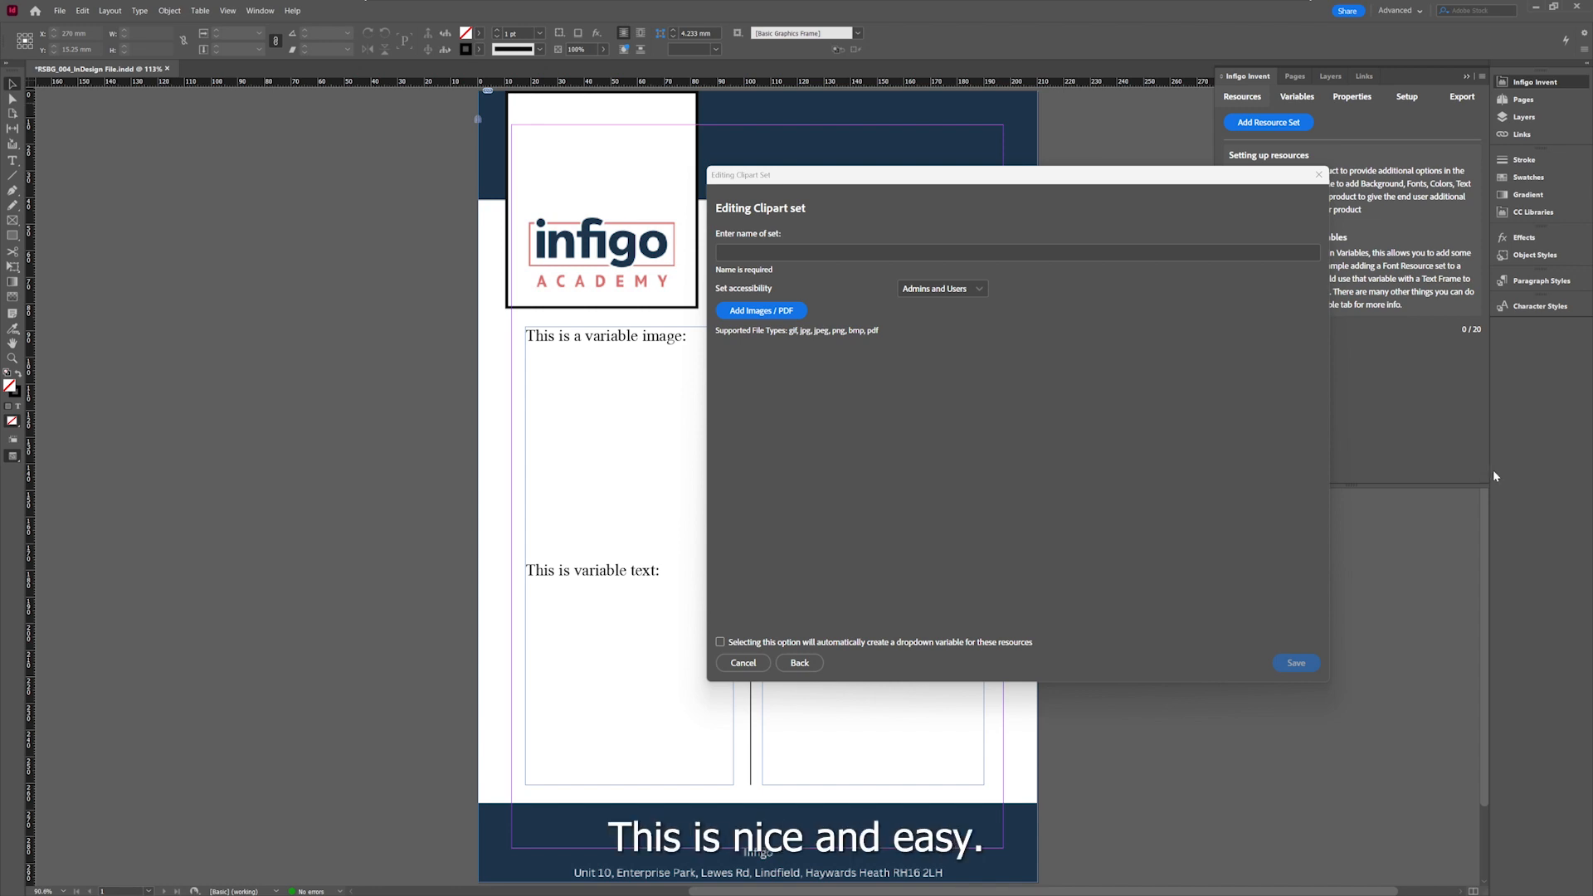
{"action": "left_click", "coordinate": [1013, 252]}
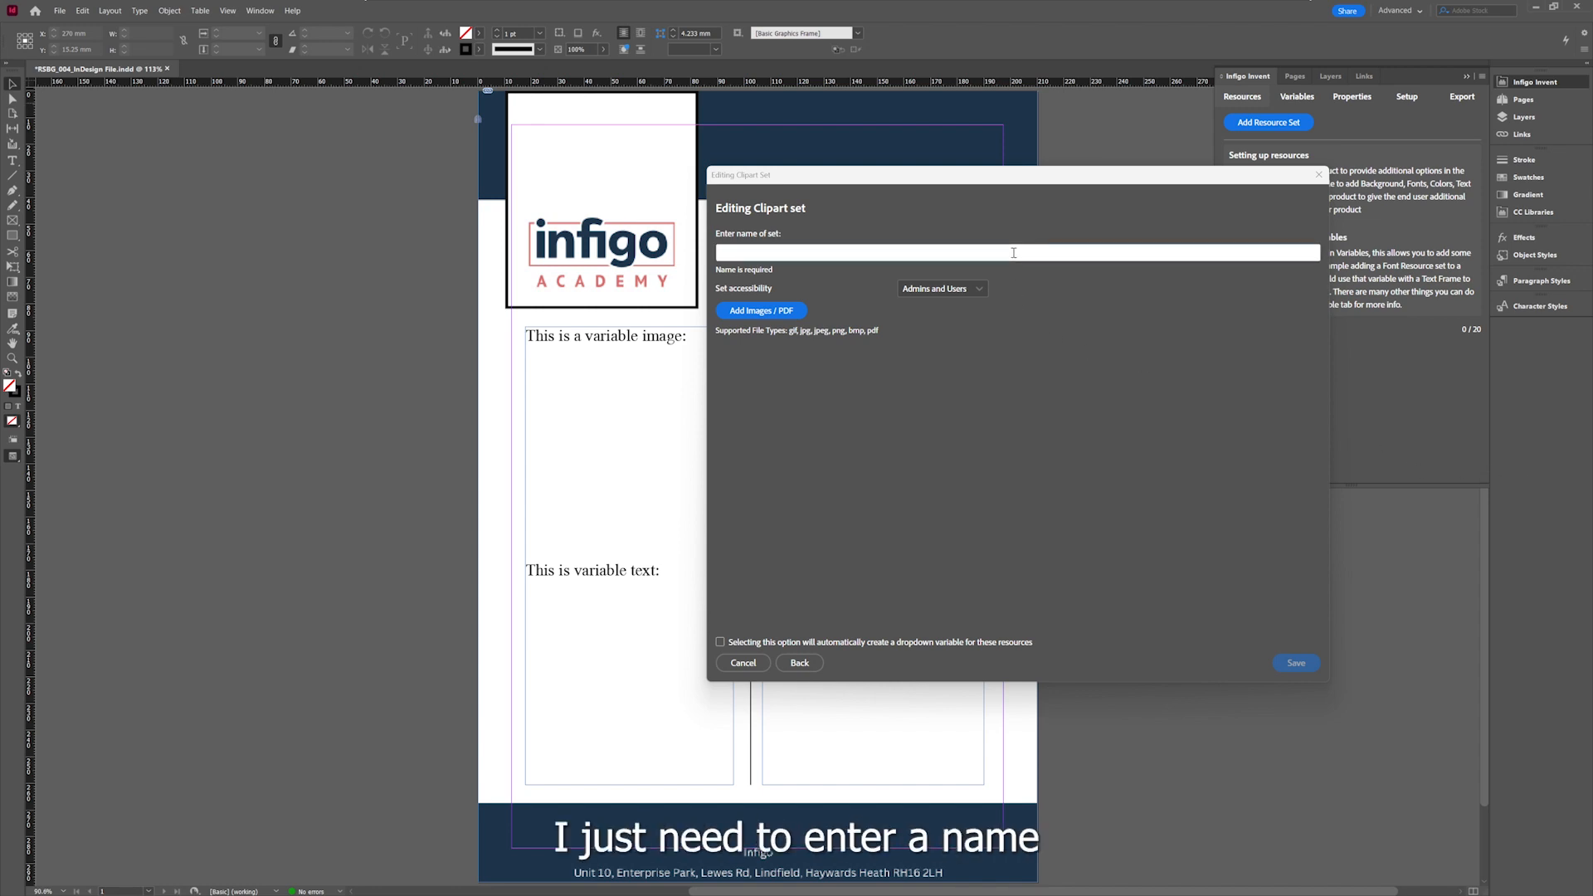
{"action": "type", "text": "Clipar"}
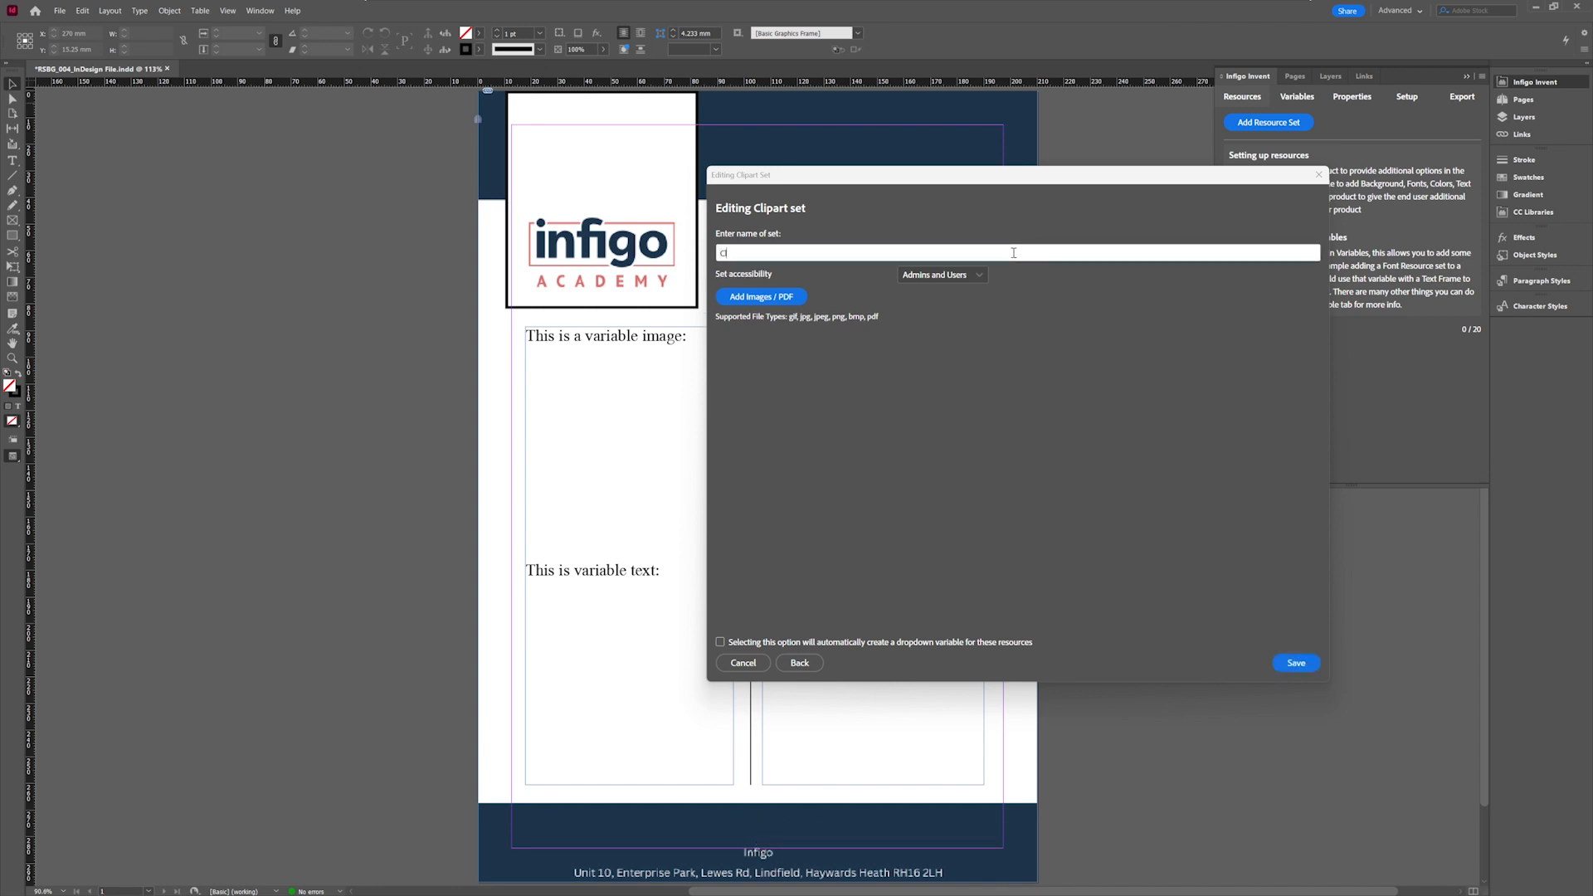
{"action": "type", "text": "t"}
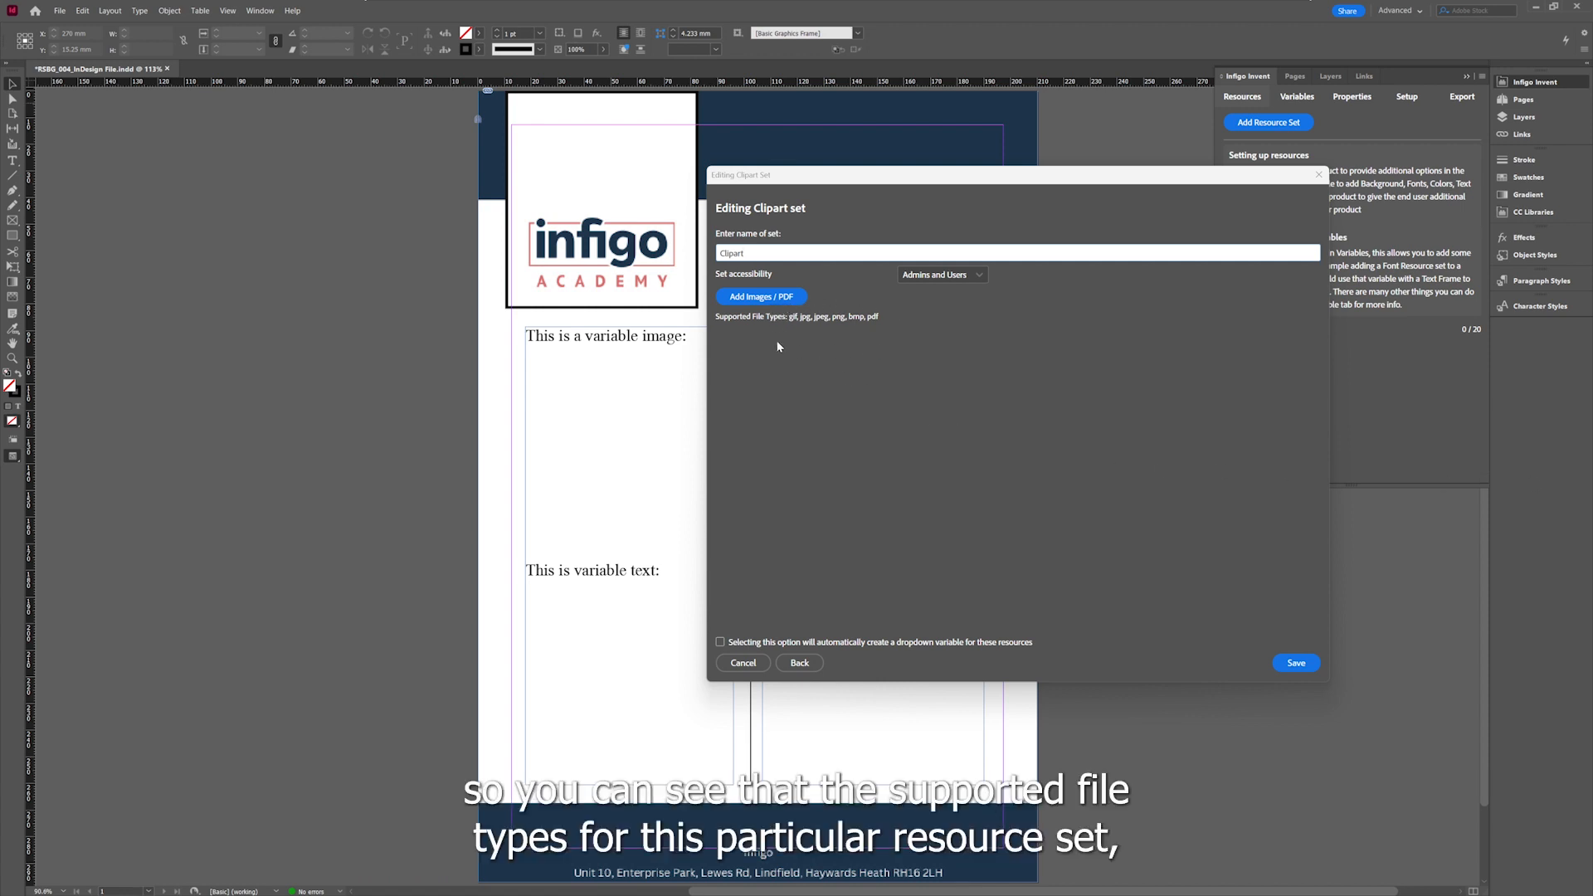
Add 1.png, 2.png, 3.png, 4.png and Infigo Academy Book.png to the clipart set and save it with an automatic dropdown variable
{"action": "left_click", "coordinate": [751, 297]}
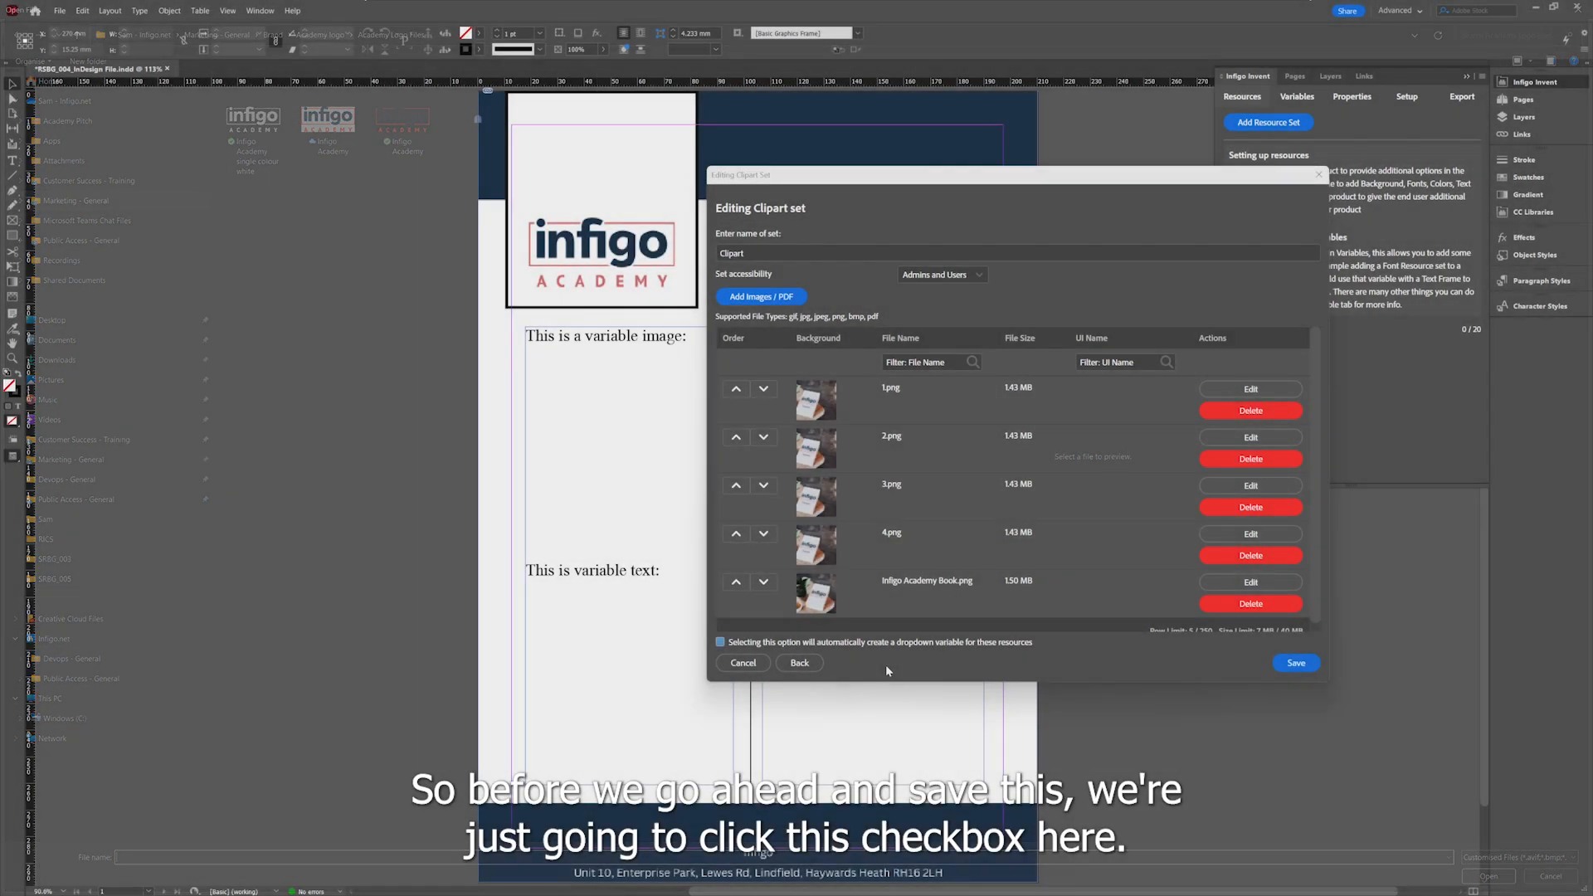
{"action": "left_click", "coordinate": [720, 643]}
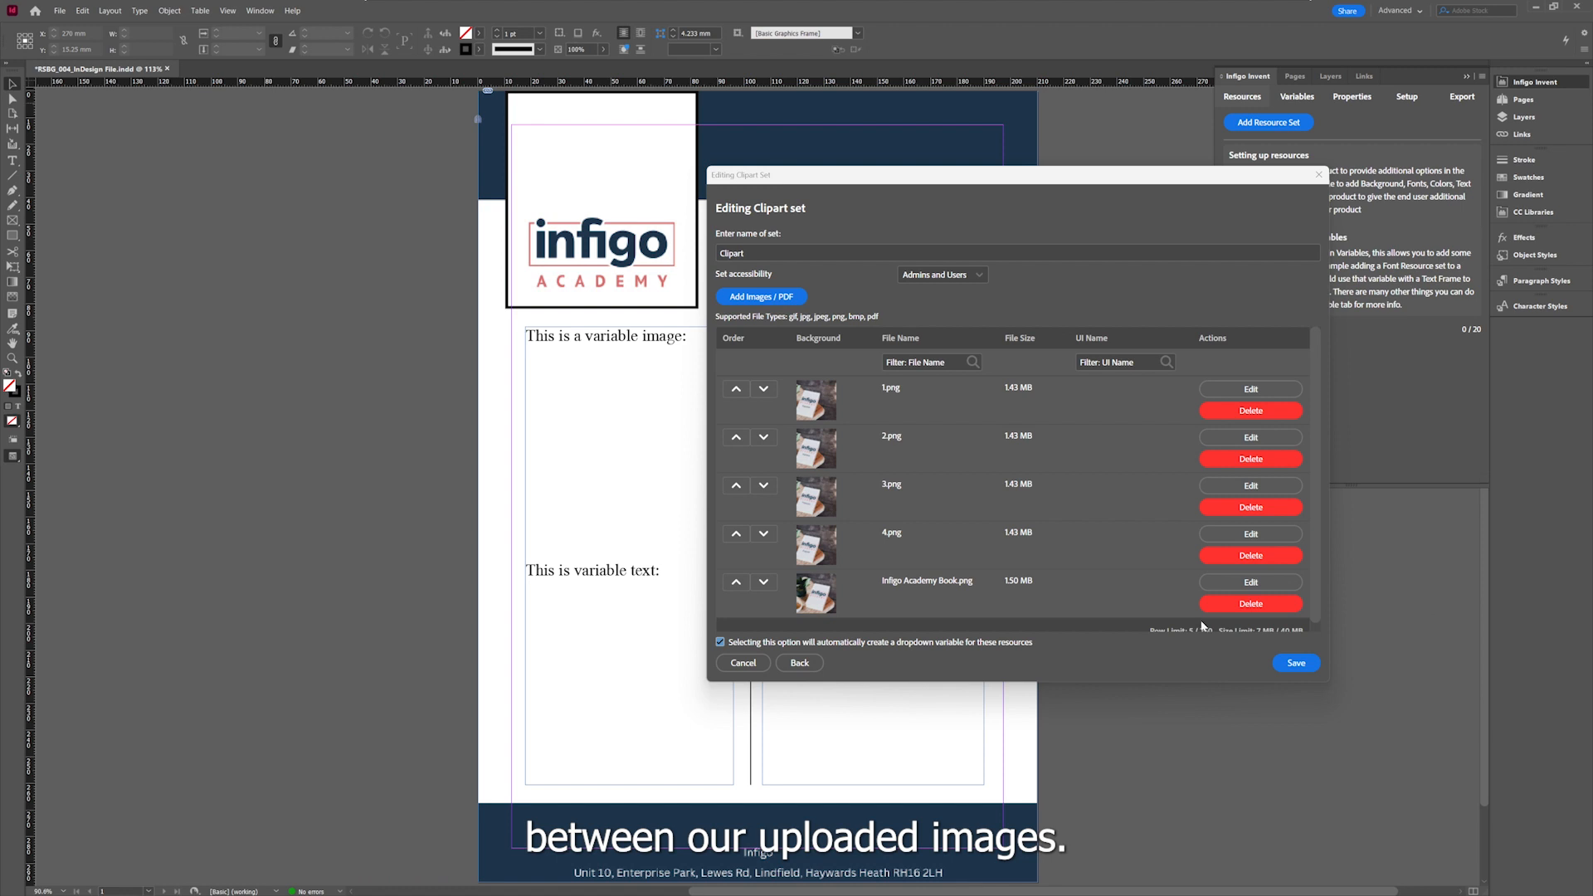
{"action": "left_click", "coordinate": [1293, 663]}
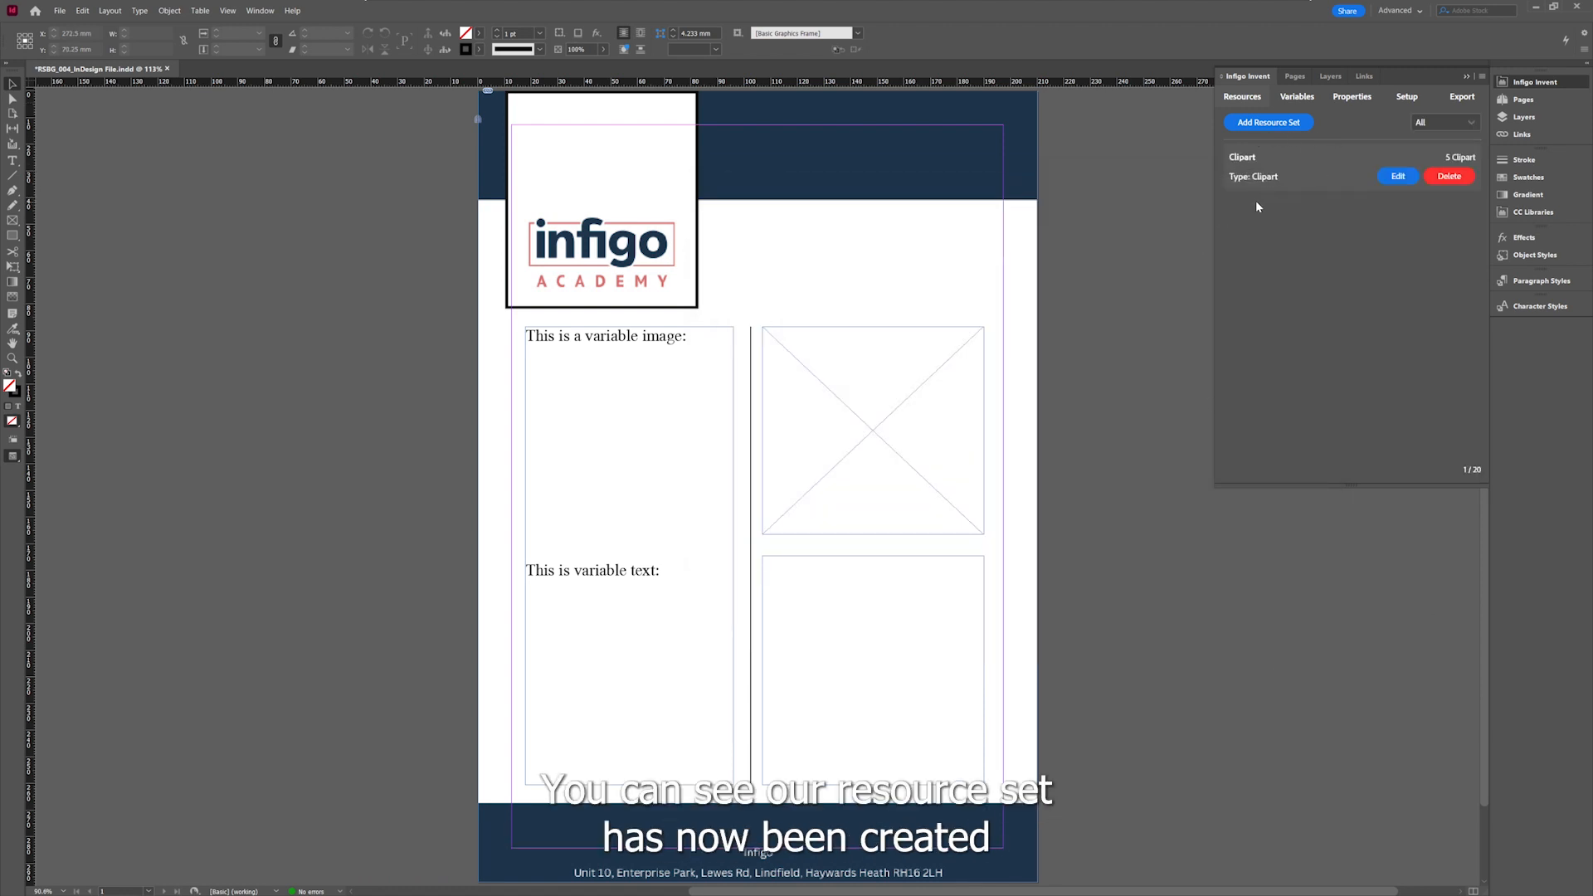
Start a new text variable and name it "Text Variable"
{"action": "left_click", "coordinate": [1294, 97]}
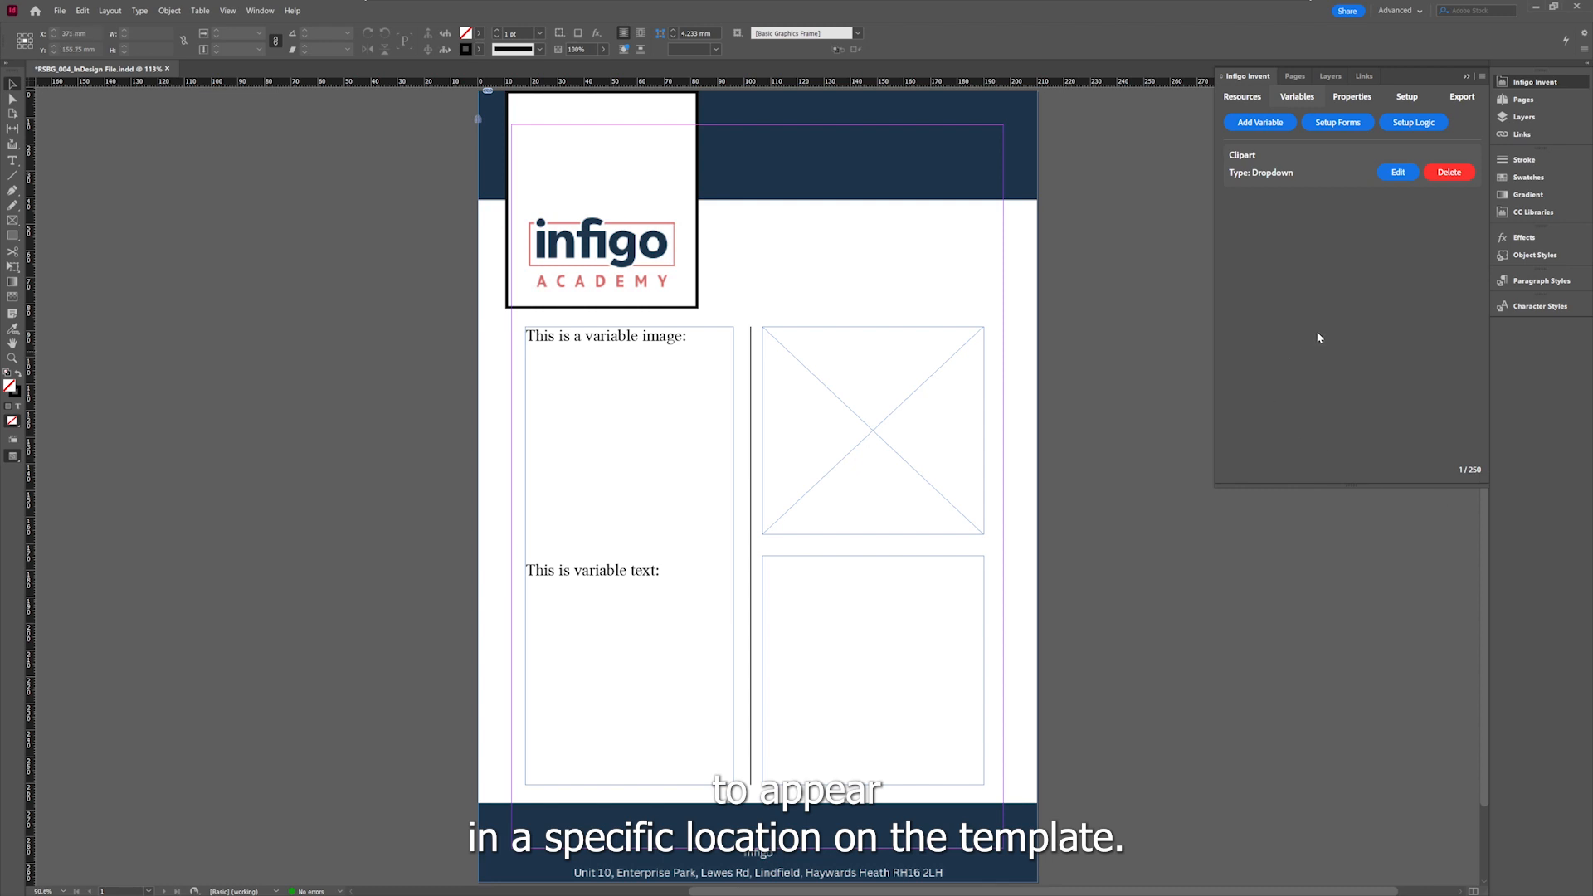
{"action": "left_click", "coordinate": [1260, 122]}
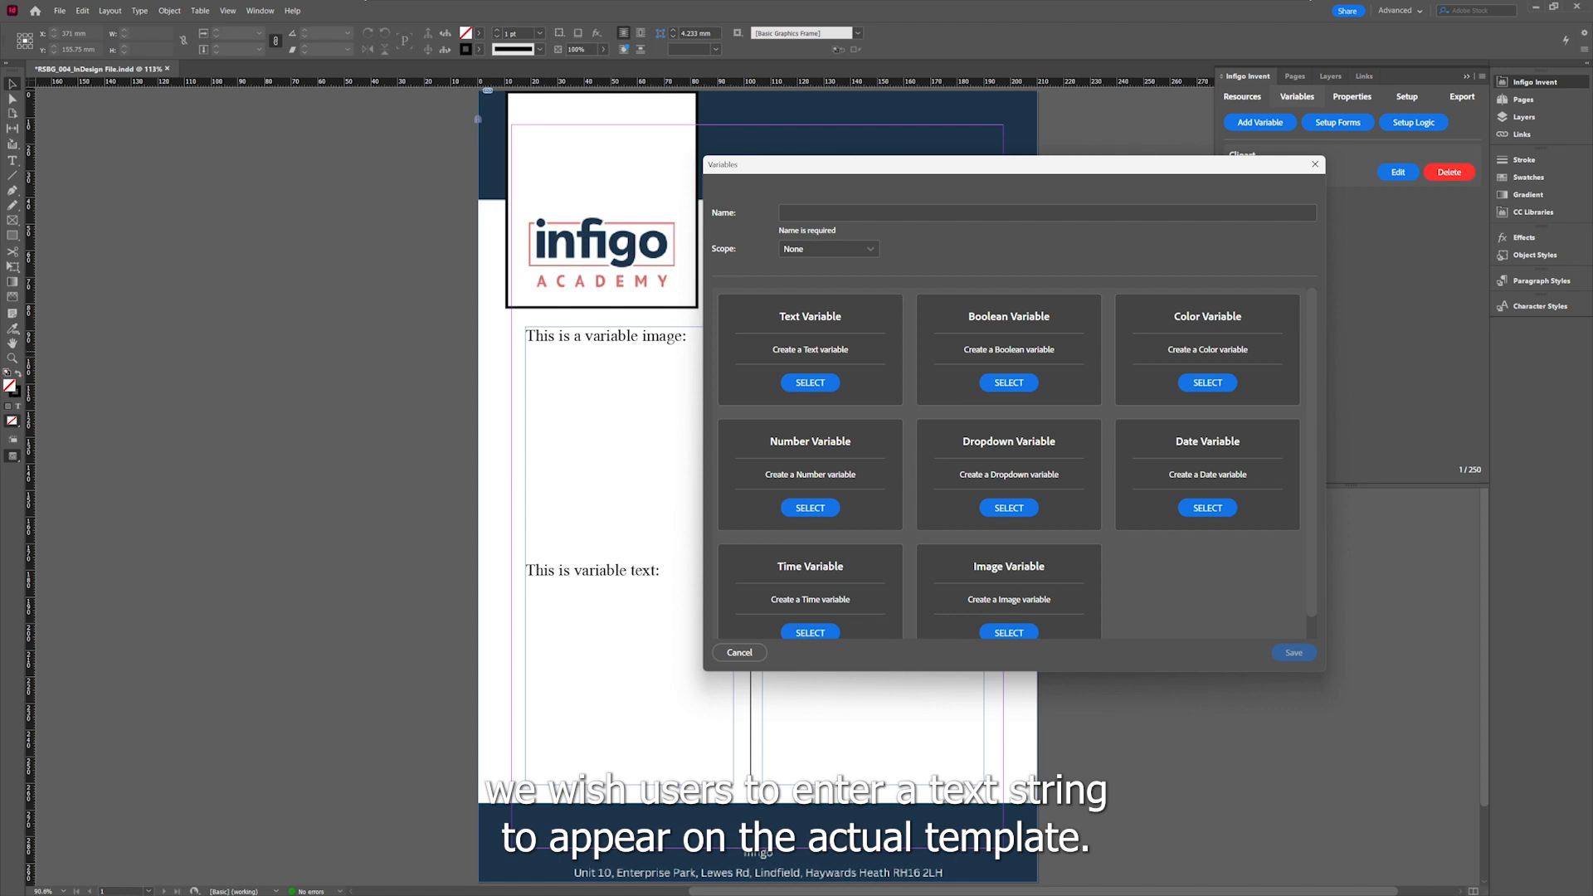
{"action": "left_click", "coordinate": [802, 384]}
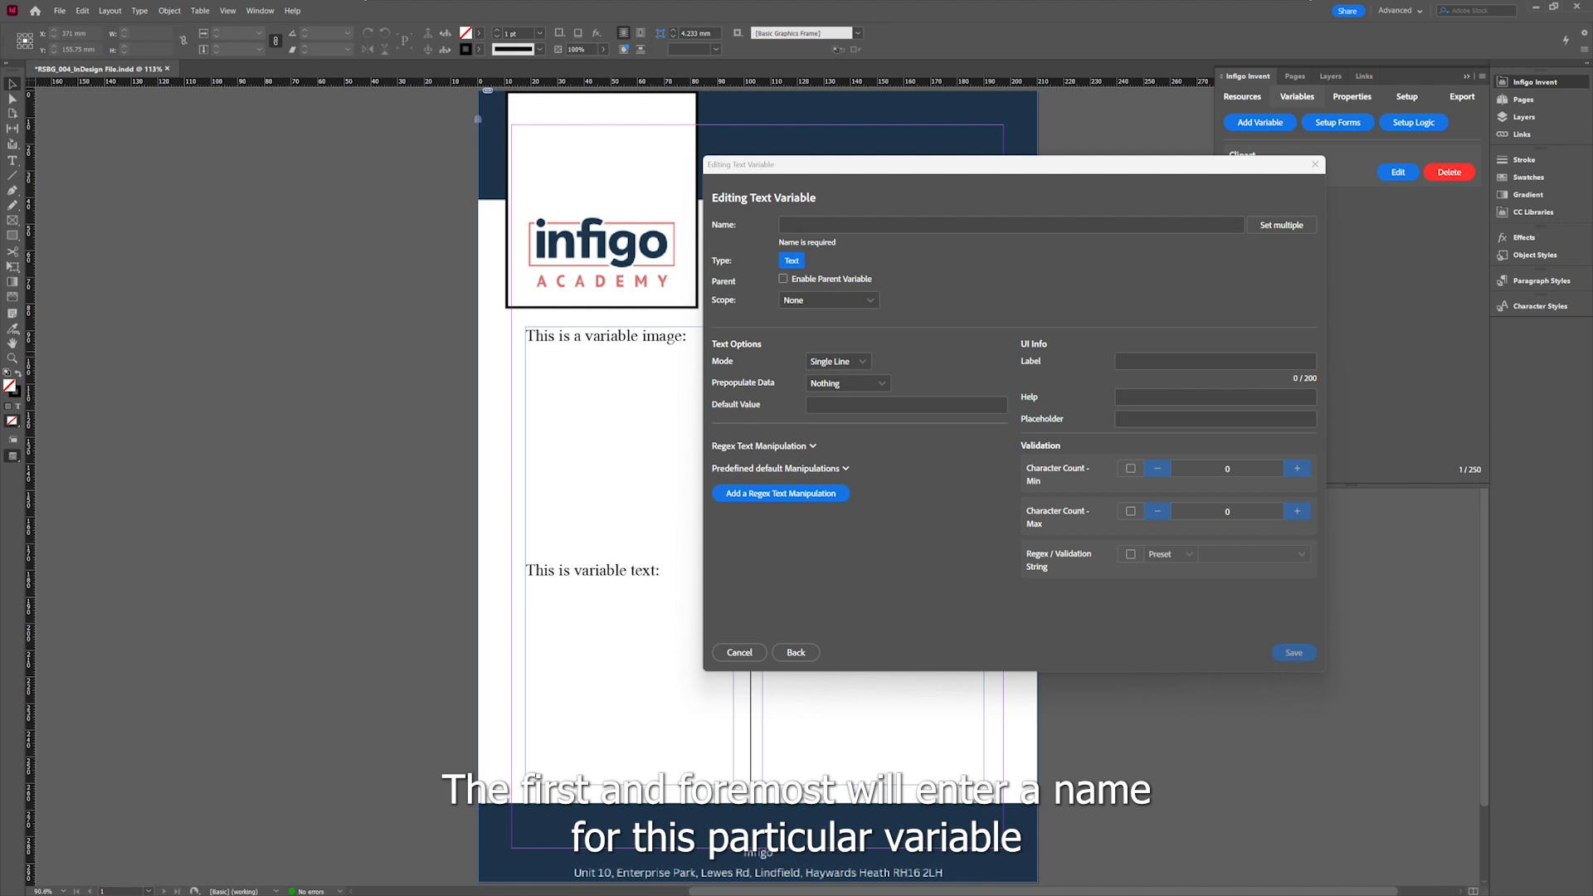
{"action": "left_click", "coordinate": [1043, 225]}
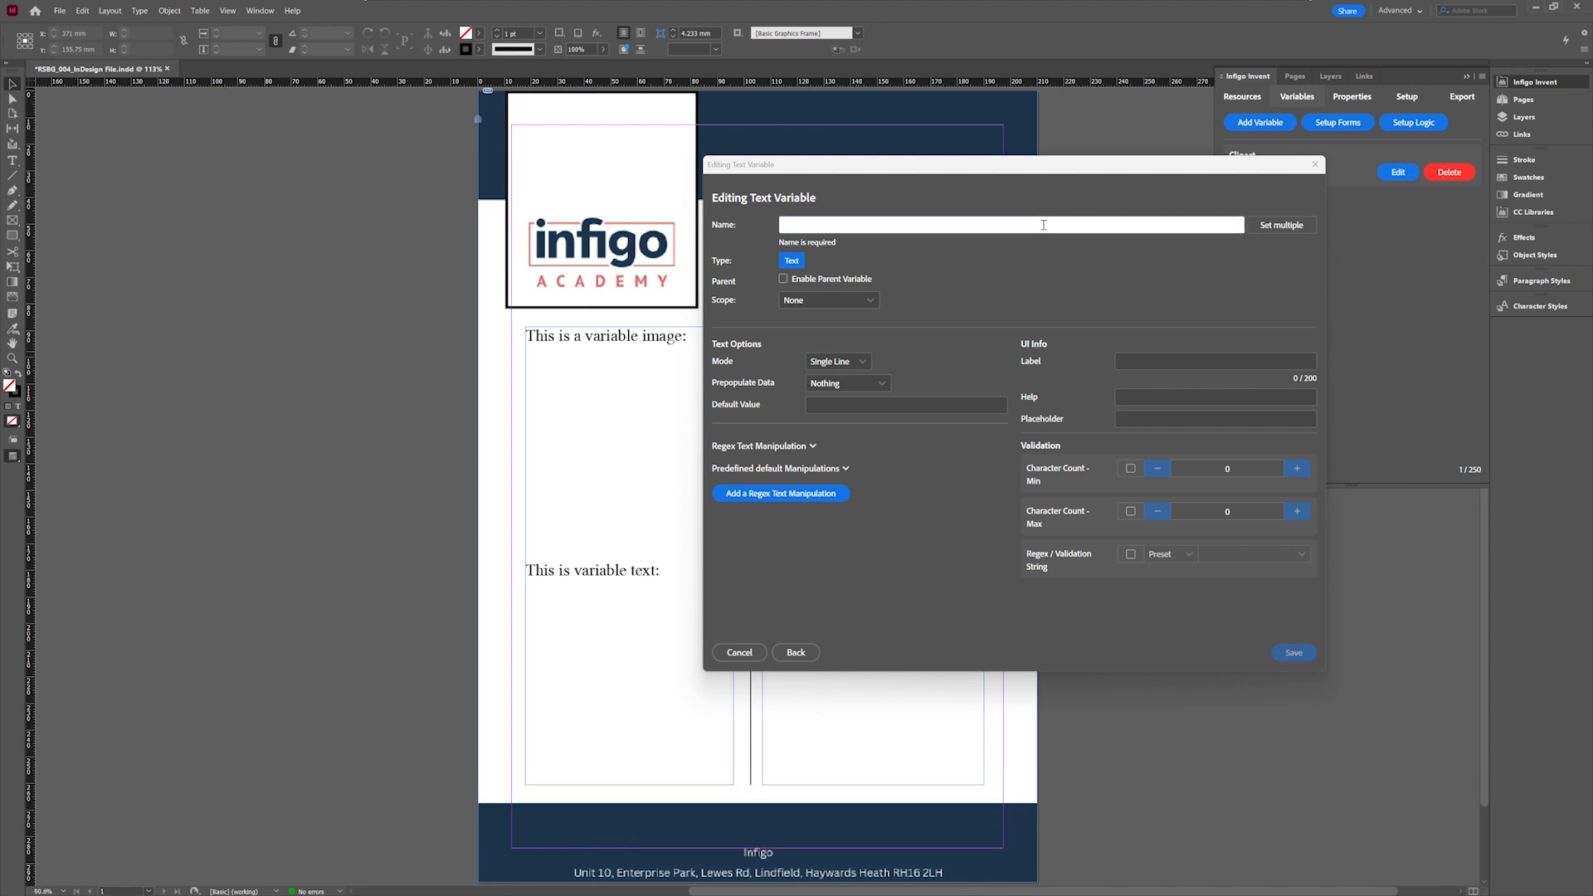
{"action": "type", "text": "Text Variable"}
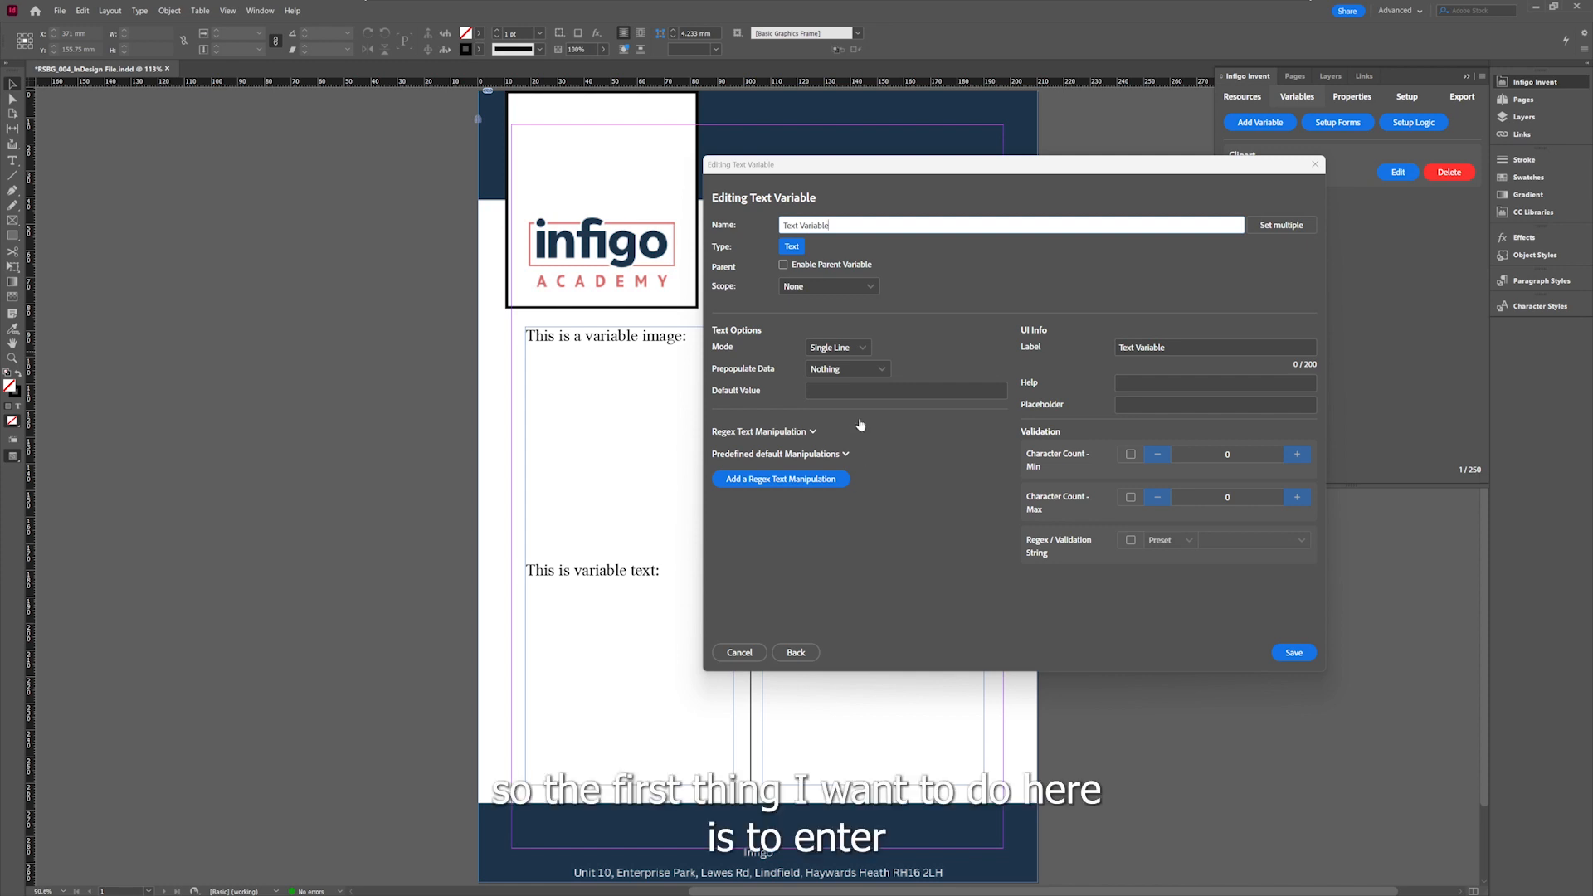
Set the text variable's mode to Multi Line with the default value "This is a default value." and save the variable
{"action": "left_click", "coordinate": [824, 393]}
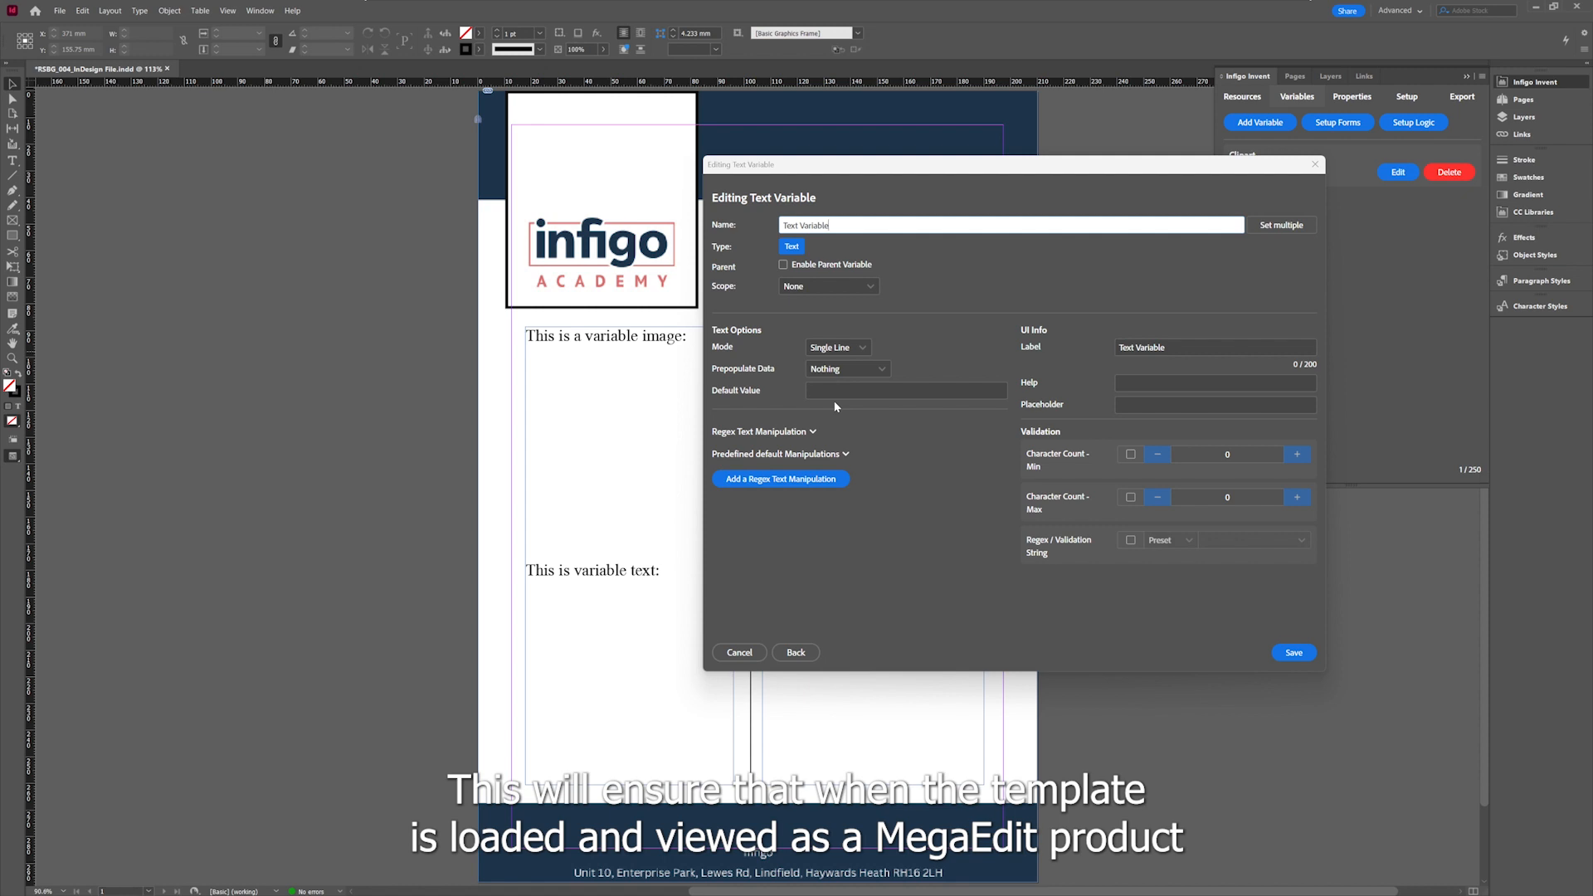
{"action": "left_click", "coordinate": [838, 395]}
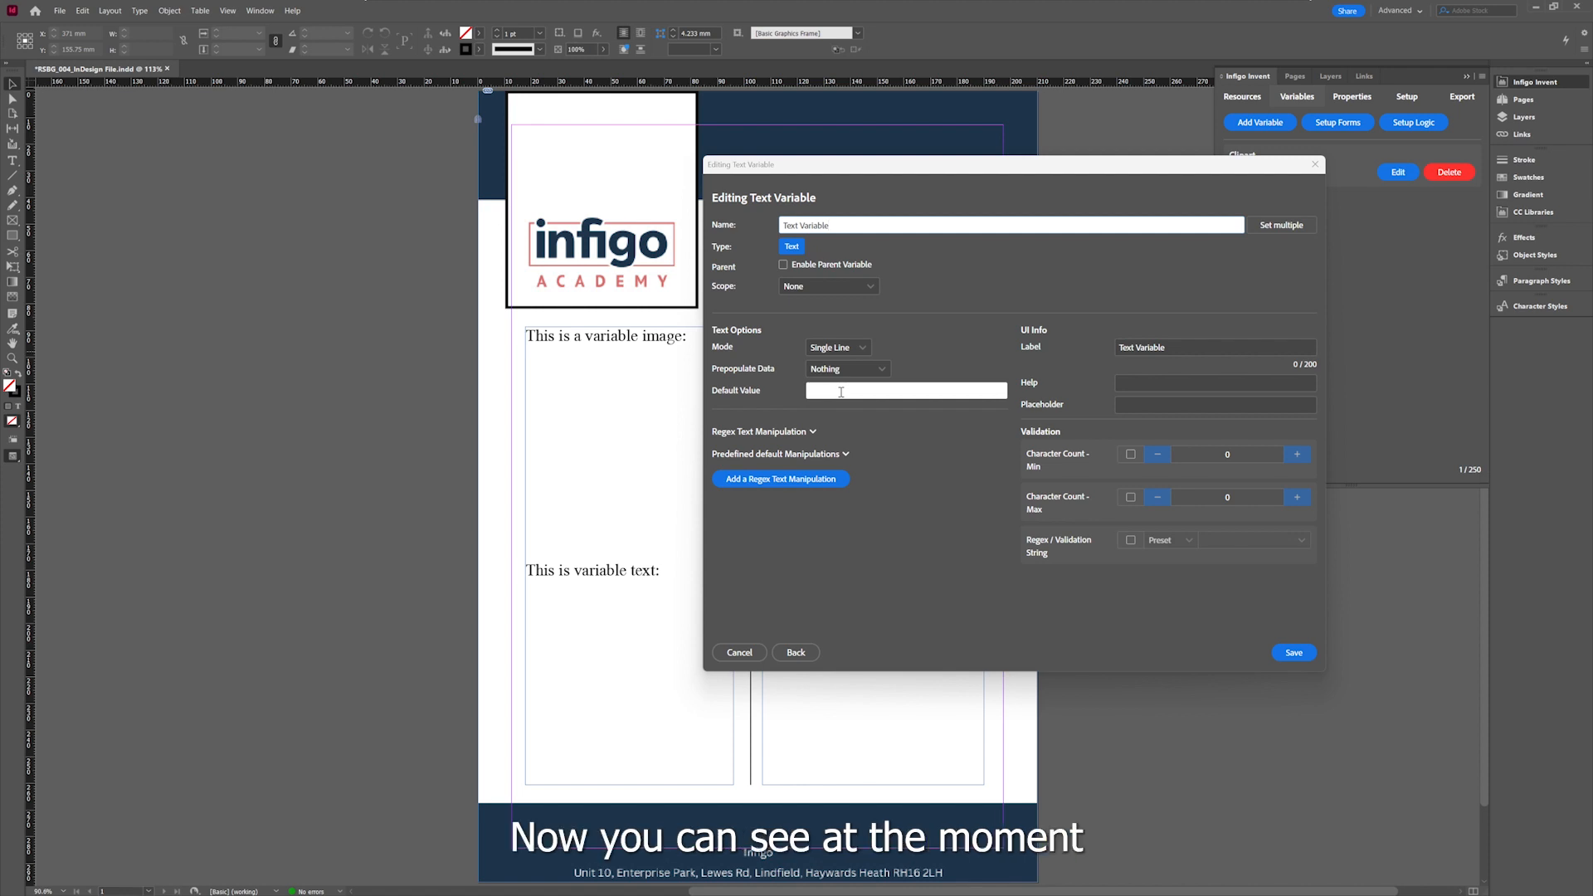
{"action": "left_click", "coordinate": [839, 391]}
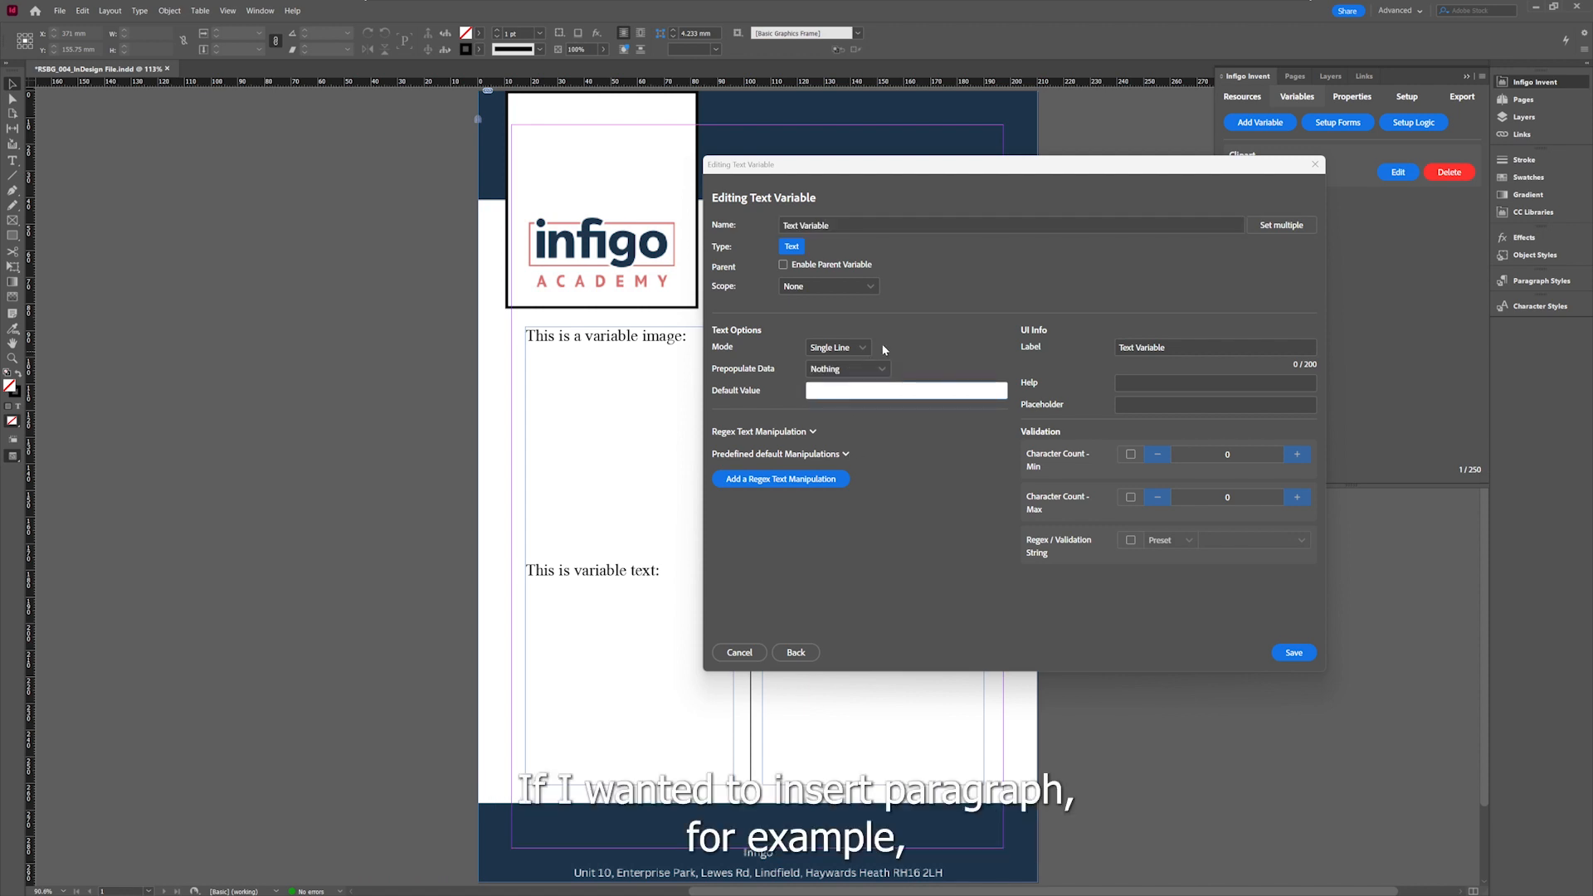
{"action": "left_click", "coordinate": [832, 348]}
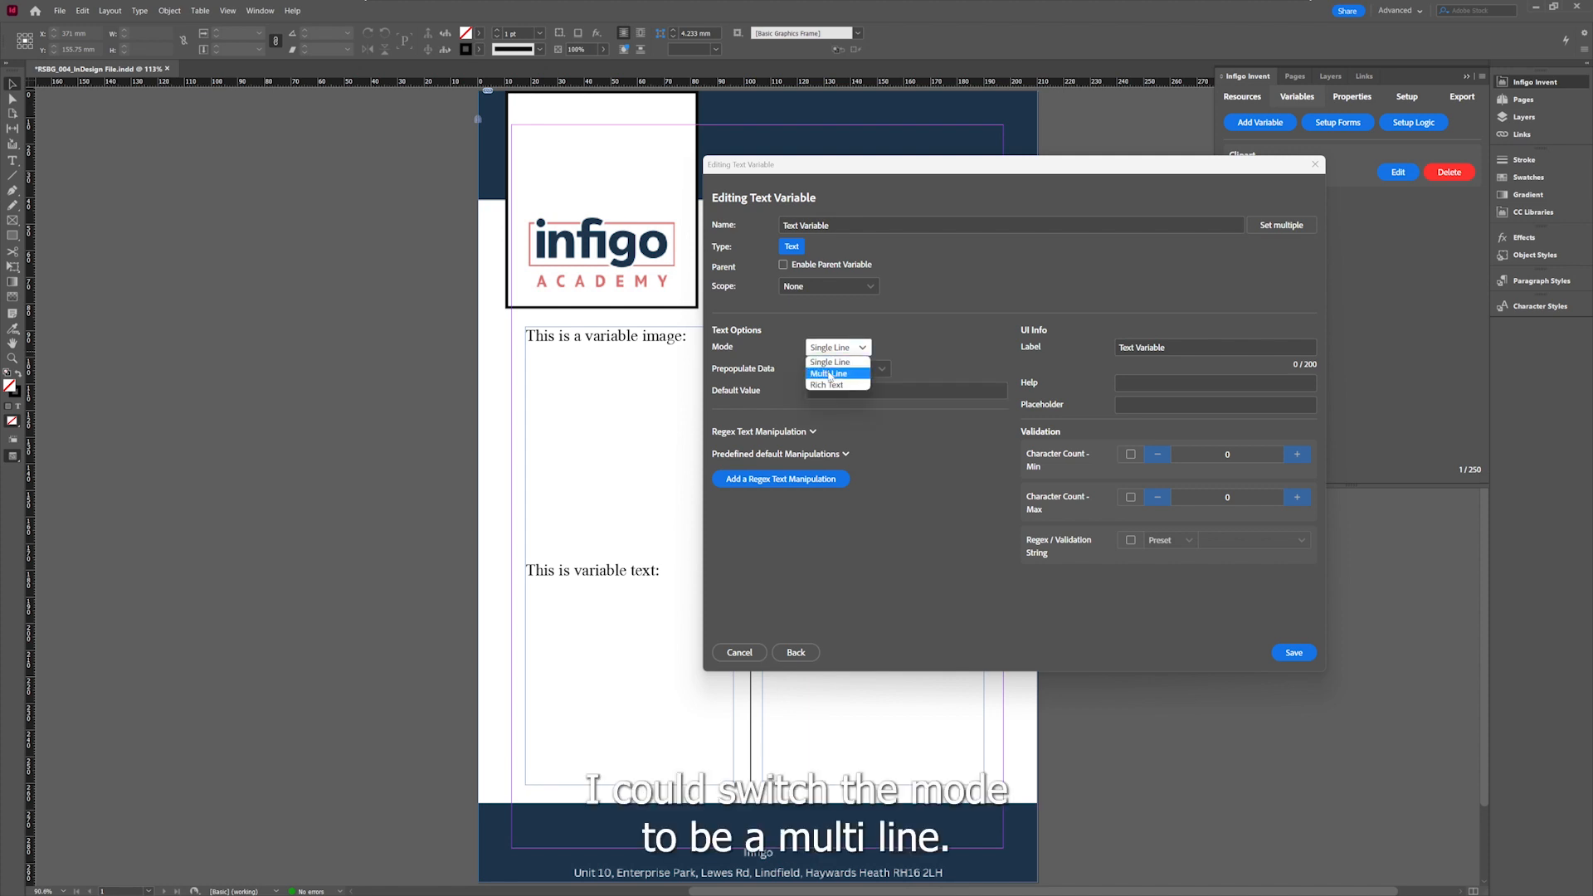
{"action": "left_click", "coordinate": [830, 374]}
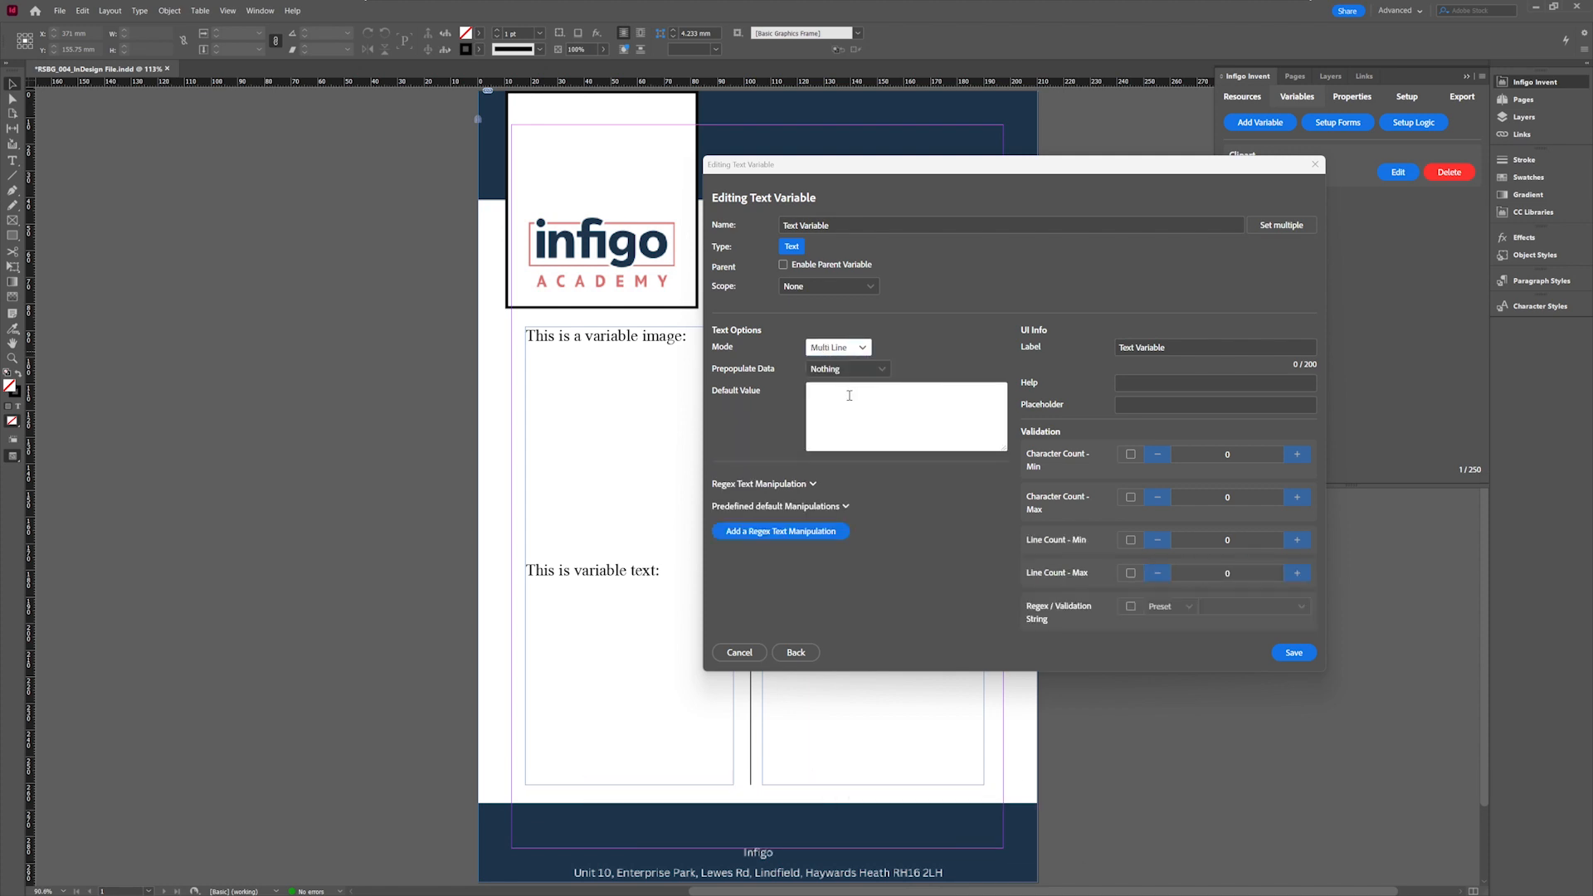
{"action": "left_click", "coordinate": [847, 394]}
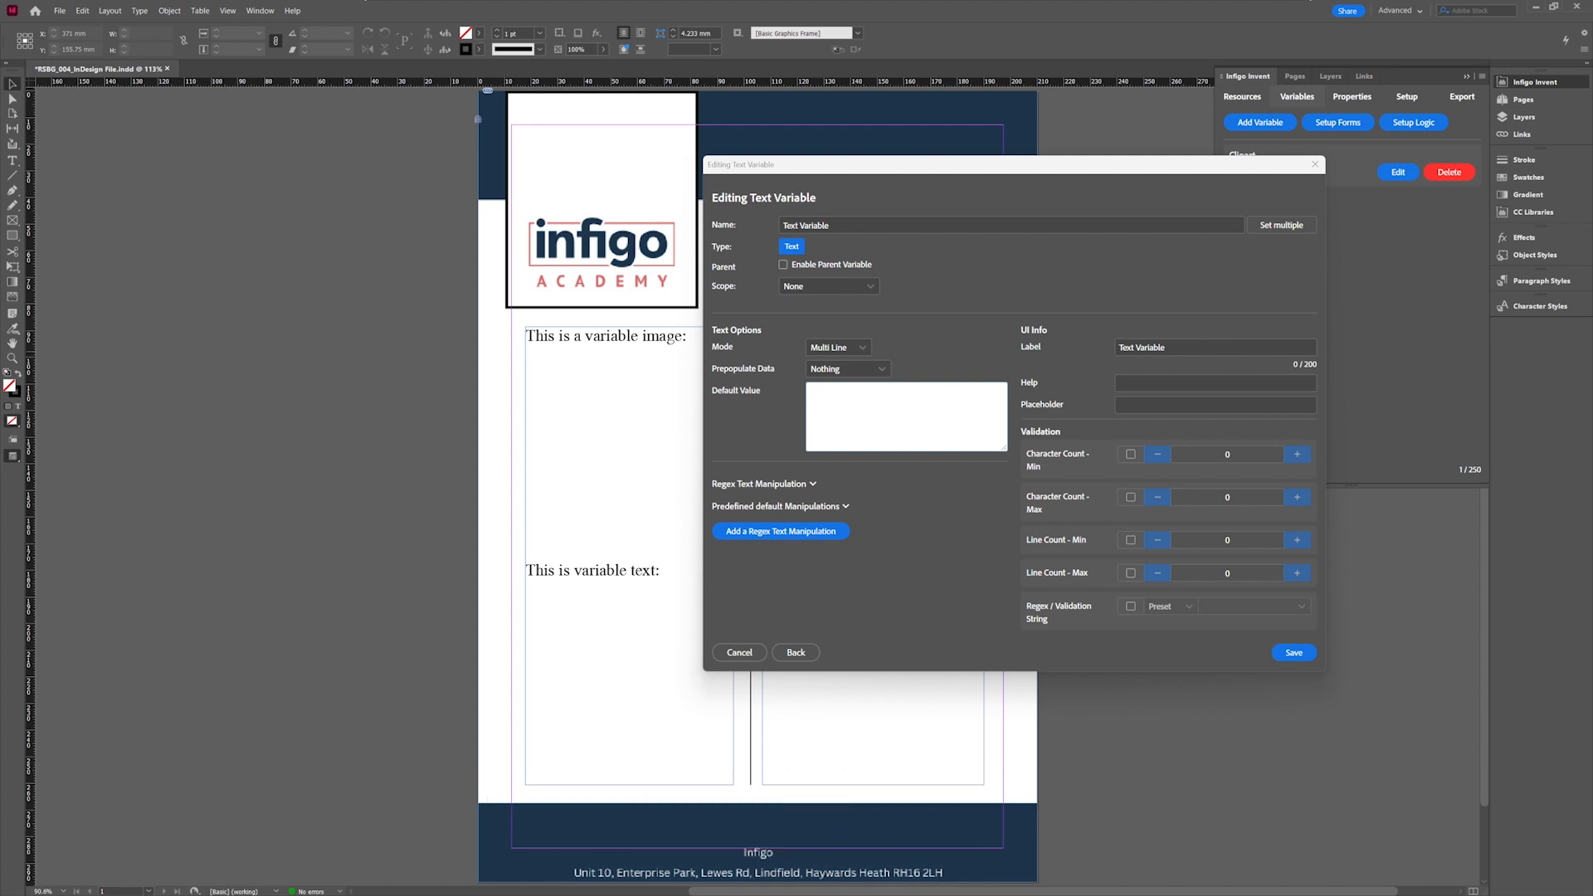
{"action": "type", "text": "This is a default value."}
{"action": "left_click", "coordinate": [1292, 656]}
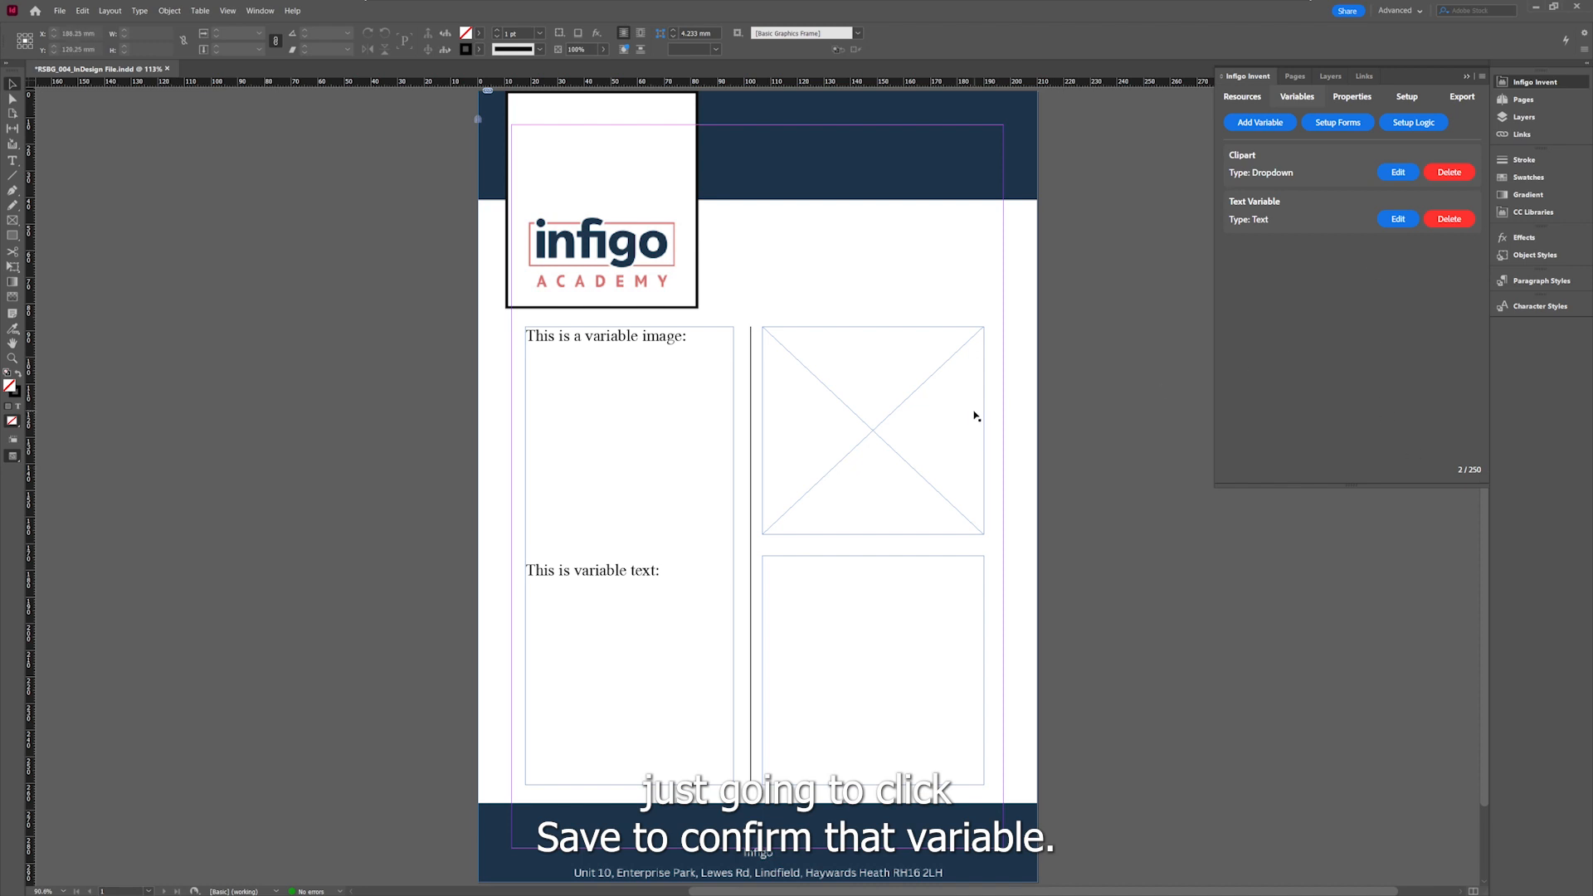
Enable the empty image frame as an interactive Invent field and map it to the Clipart variable
{"action": "left_click", "coordinate": [932, 422]}
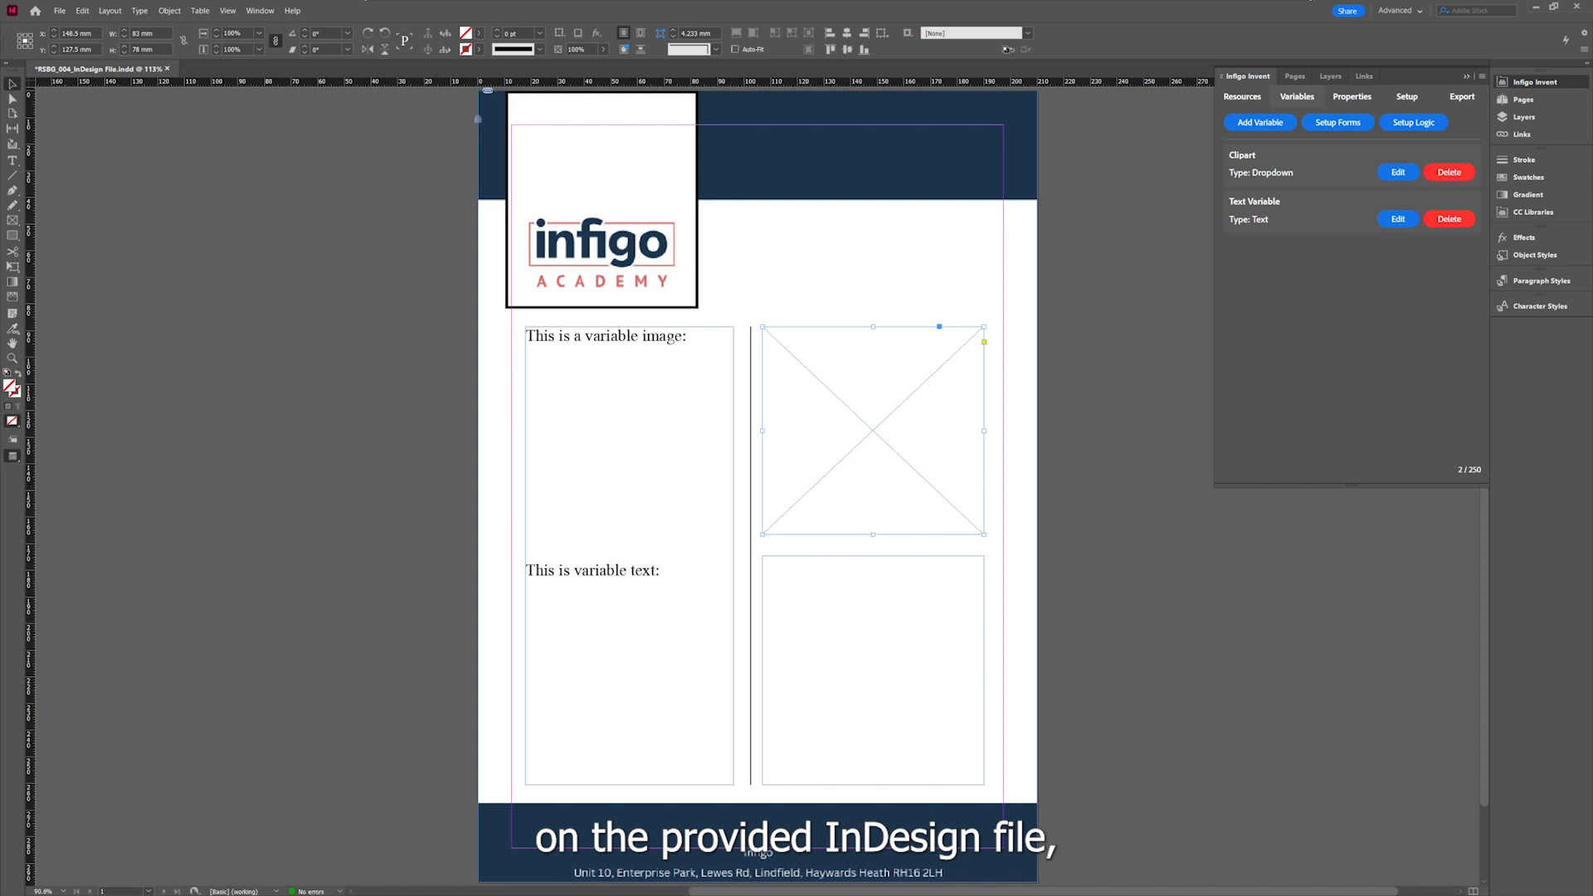
{"action": "left_click", "coordinate": [1350, 97]}
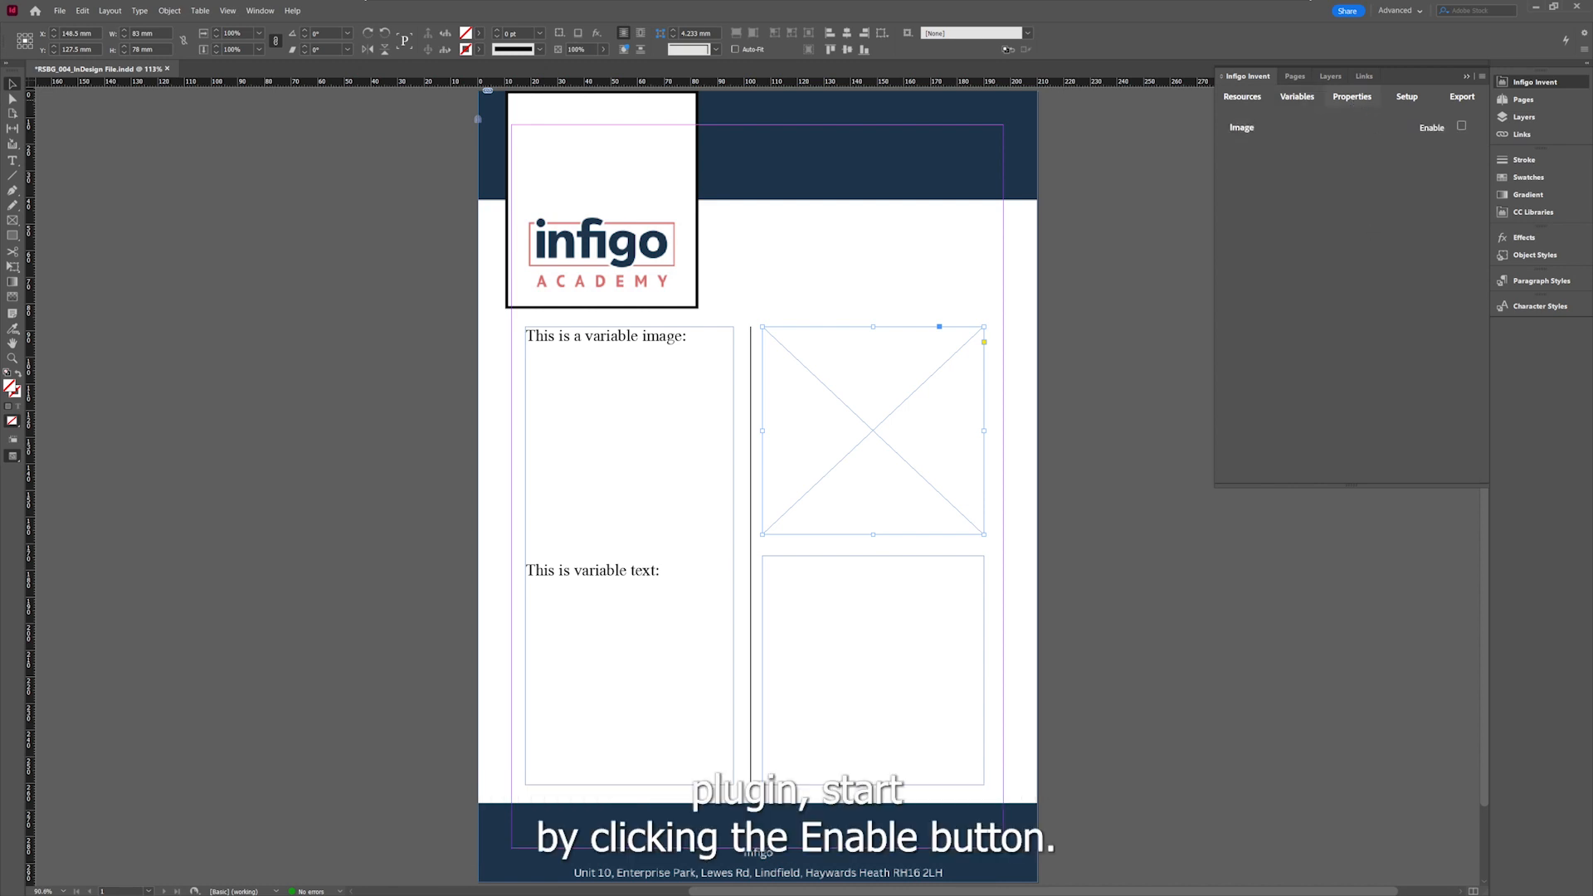
{"action": "left_click", "coordinate": [1461, 128]}
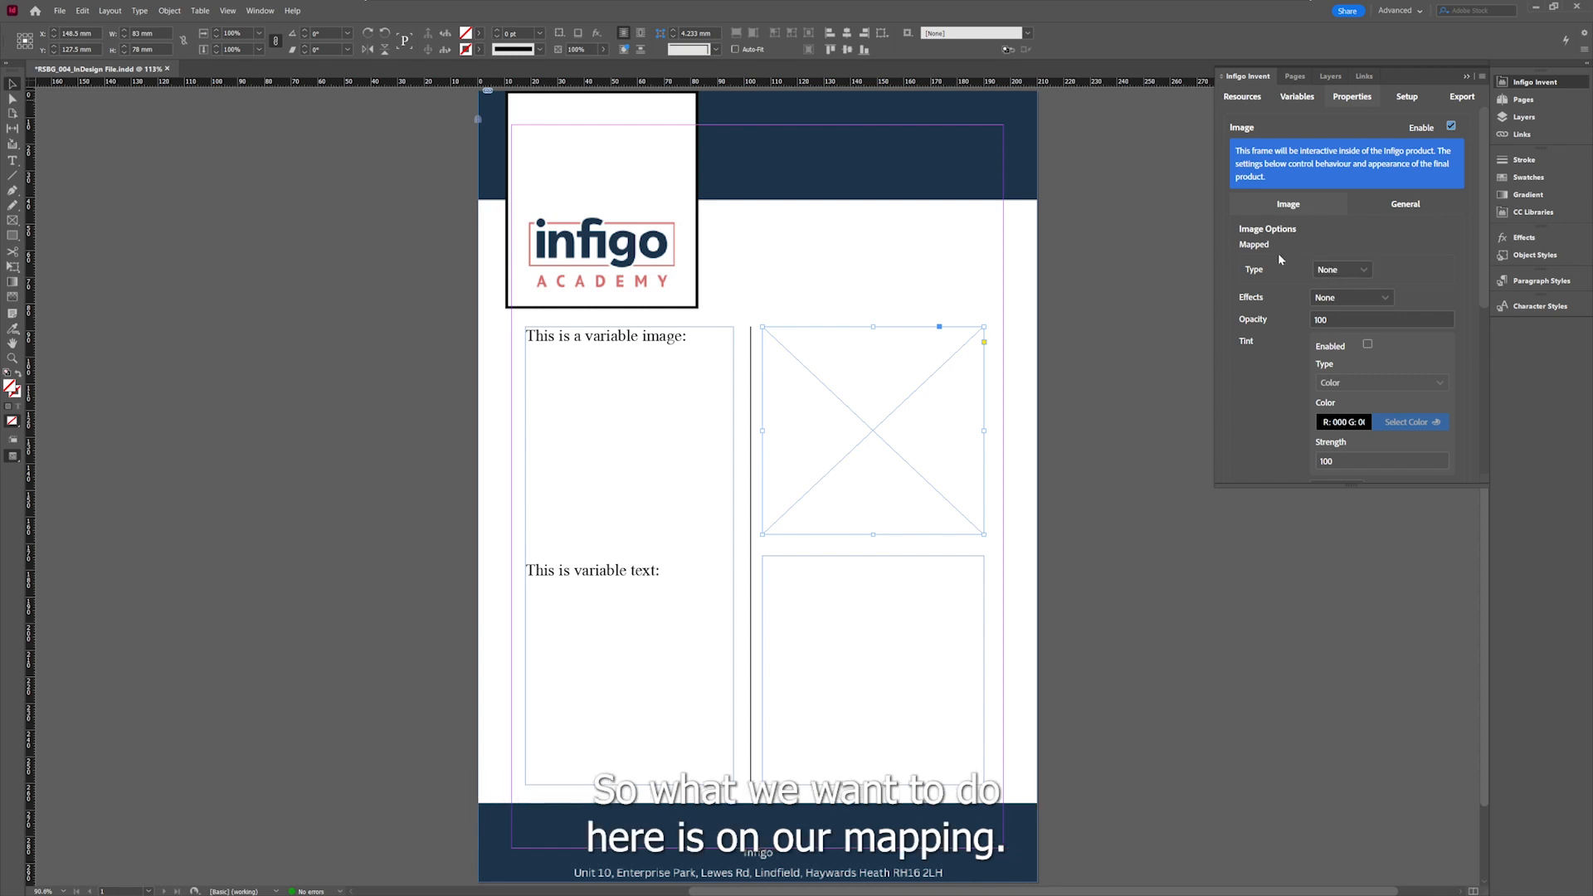
{"action": "left_click", "coordinate": [1339, 269]}
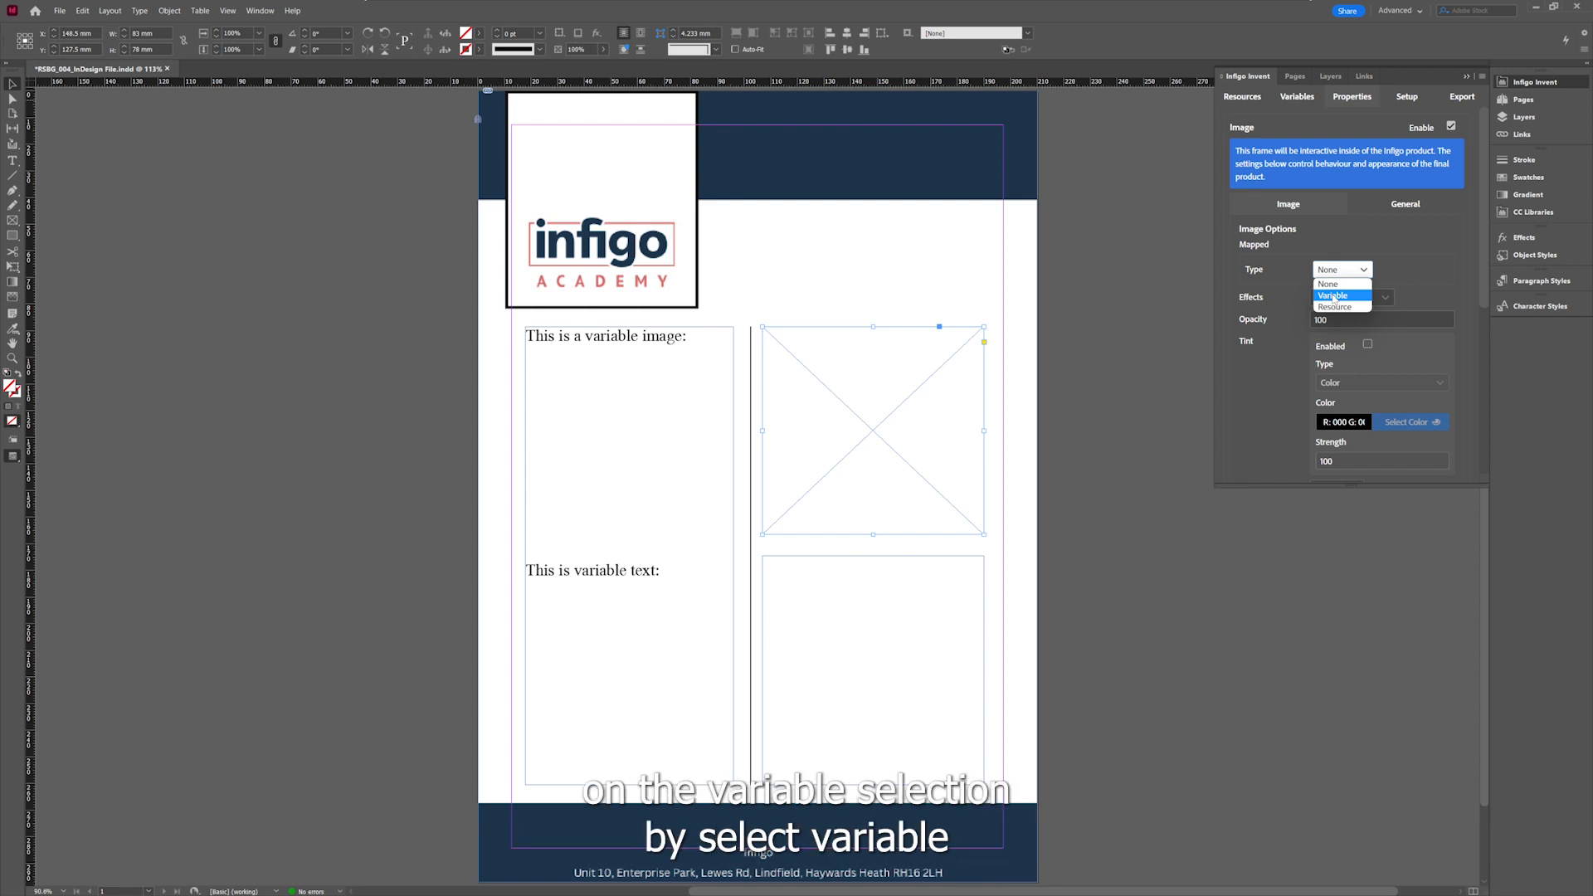
{"action": "left_click", "coordinate": [1333, 296]}
{"action": "left_click", "coordinate": [1363, 297]}
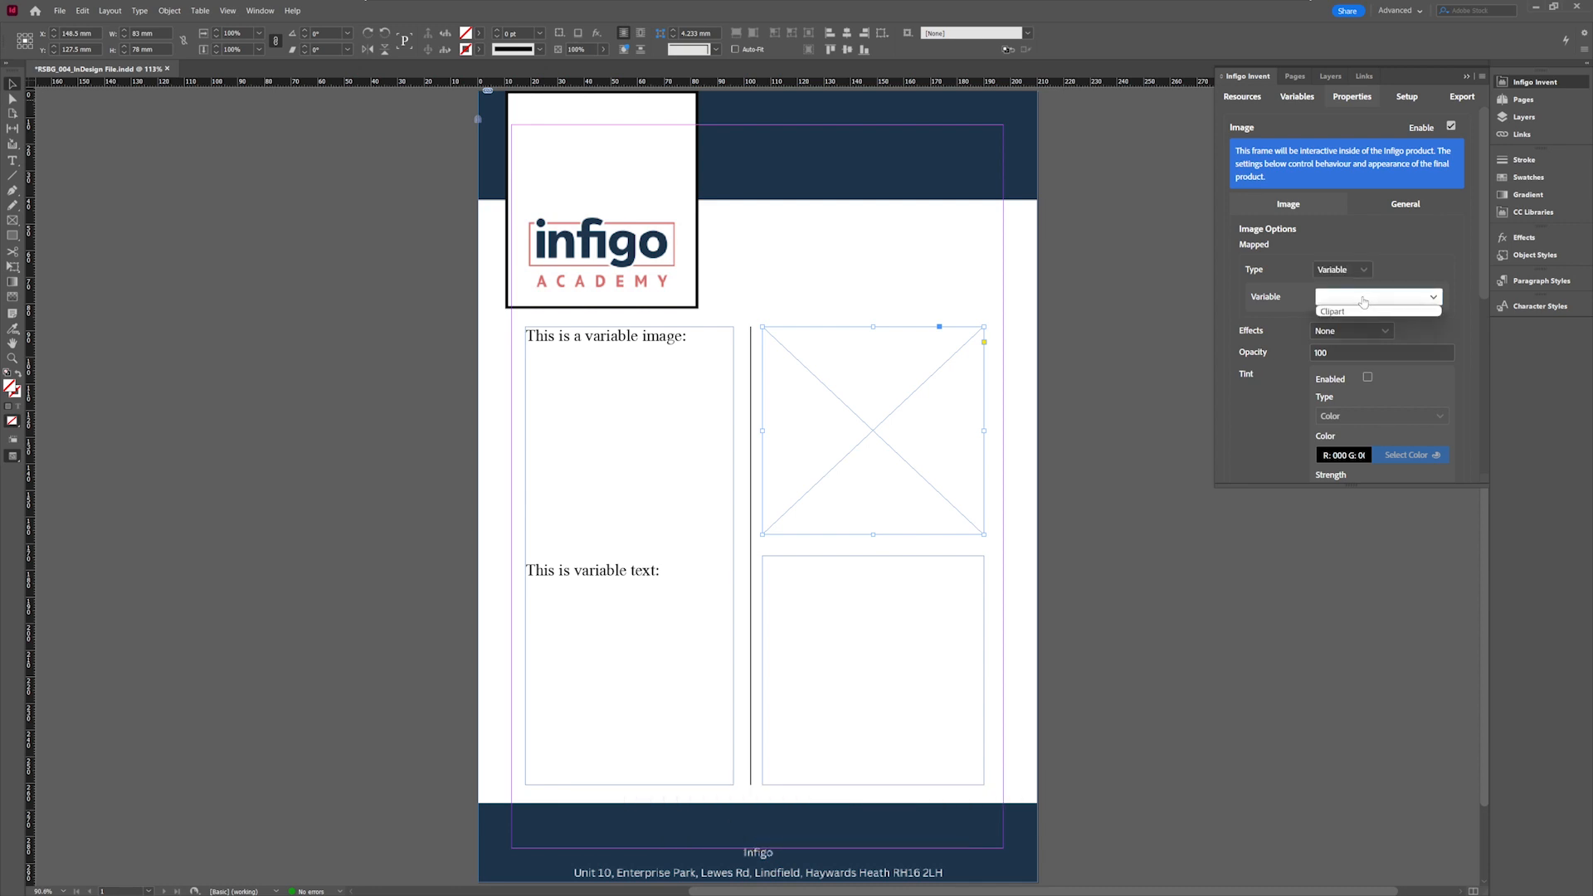
{"action": "left_click", "coordinate": [1353, 312]}
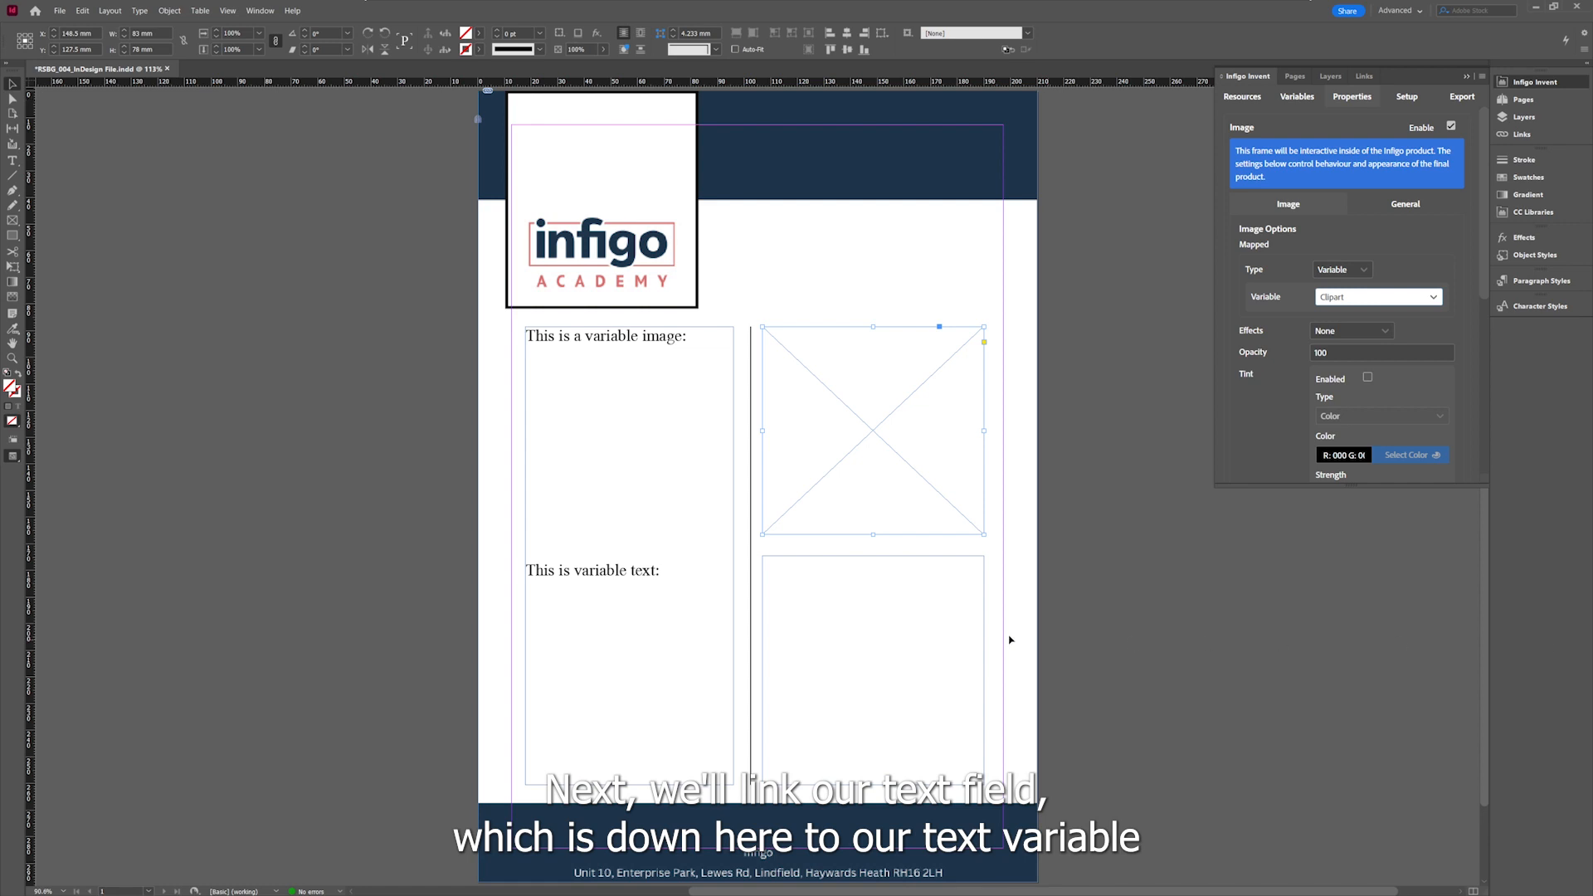
Enable the empty text frame beside "This is variable text:" as an interactive field and link it to the variable "Text Variable"
{"action": "left_click", "coordinate": [851, 638]}
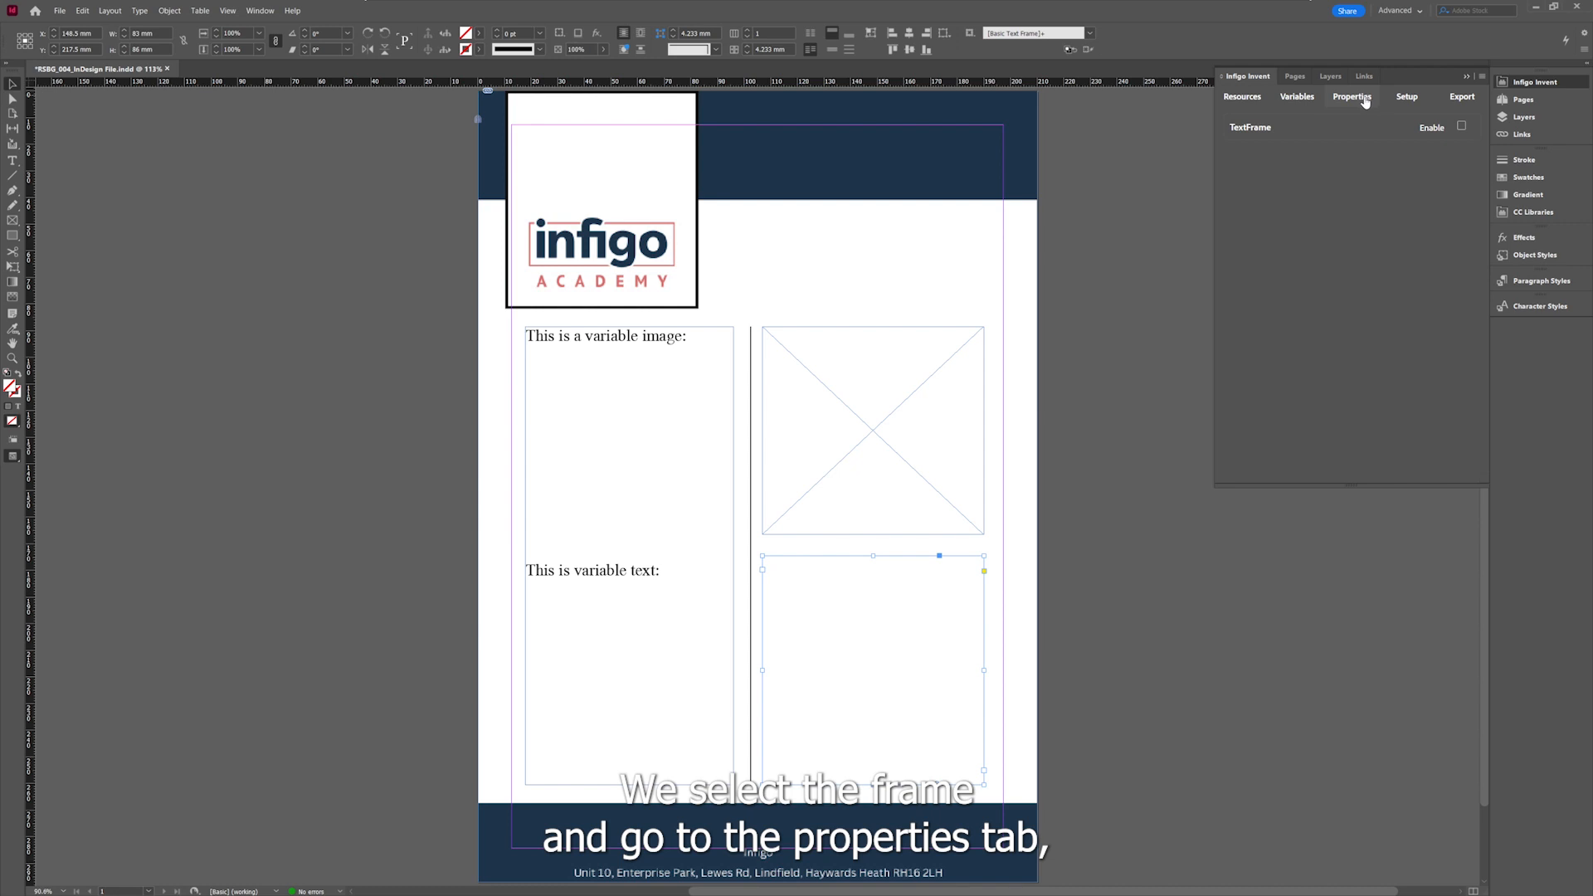
{"action": "left_click", "coordinate": [1460, 129]}
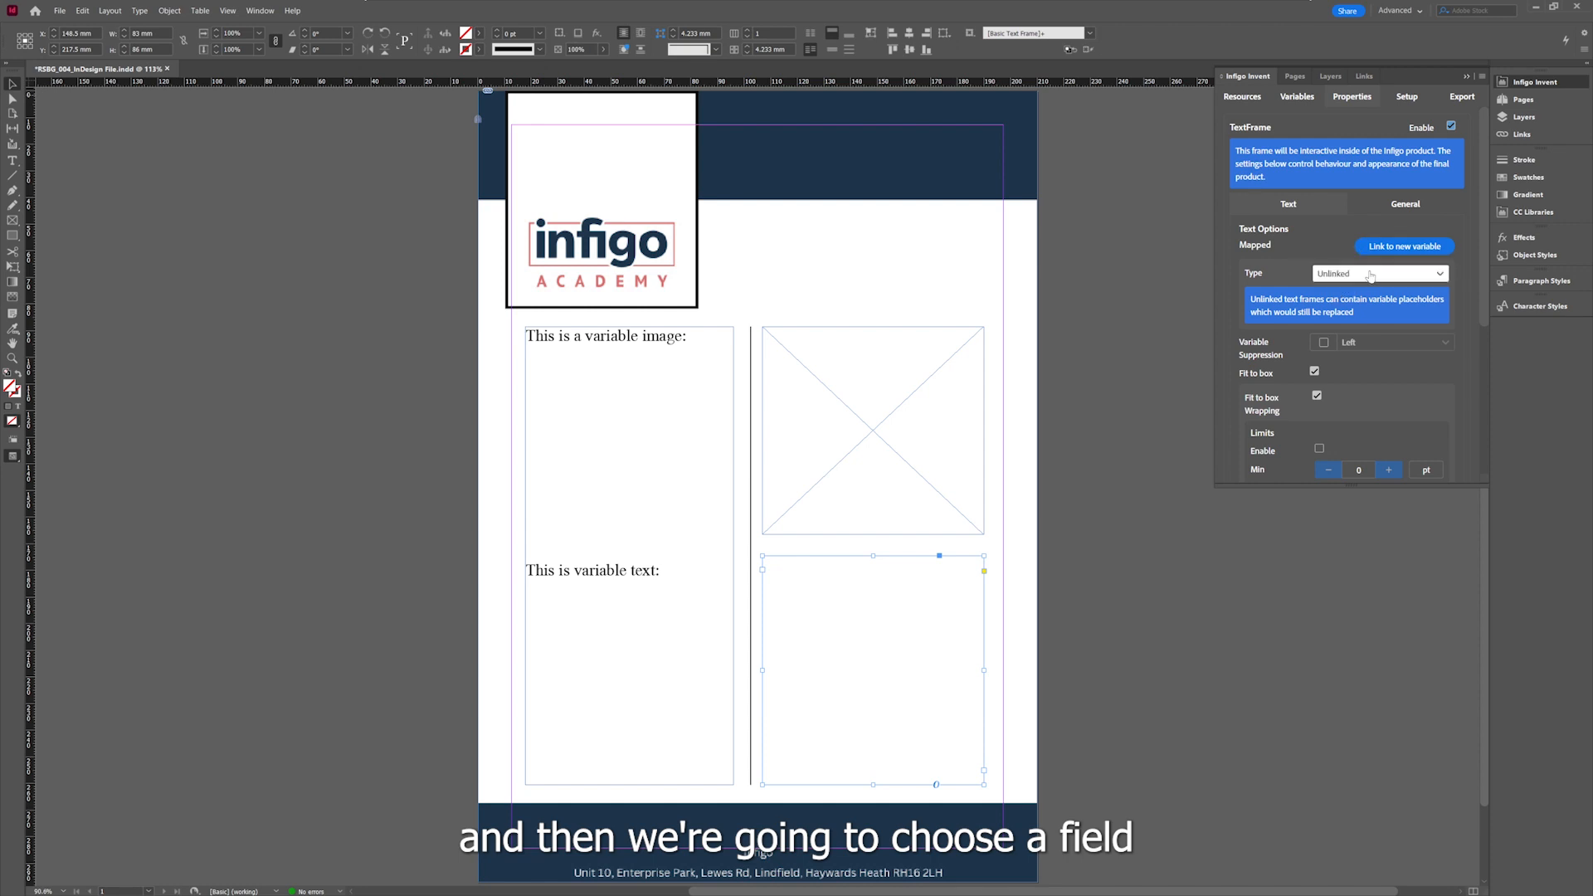
{"action": "left_click", "coordinate": [1339, 274]}
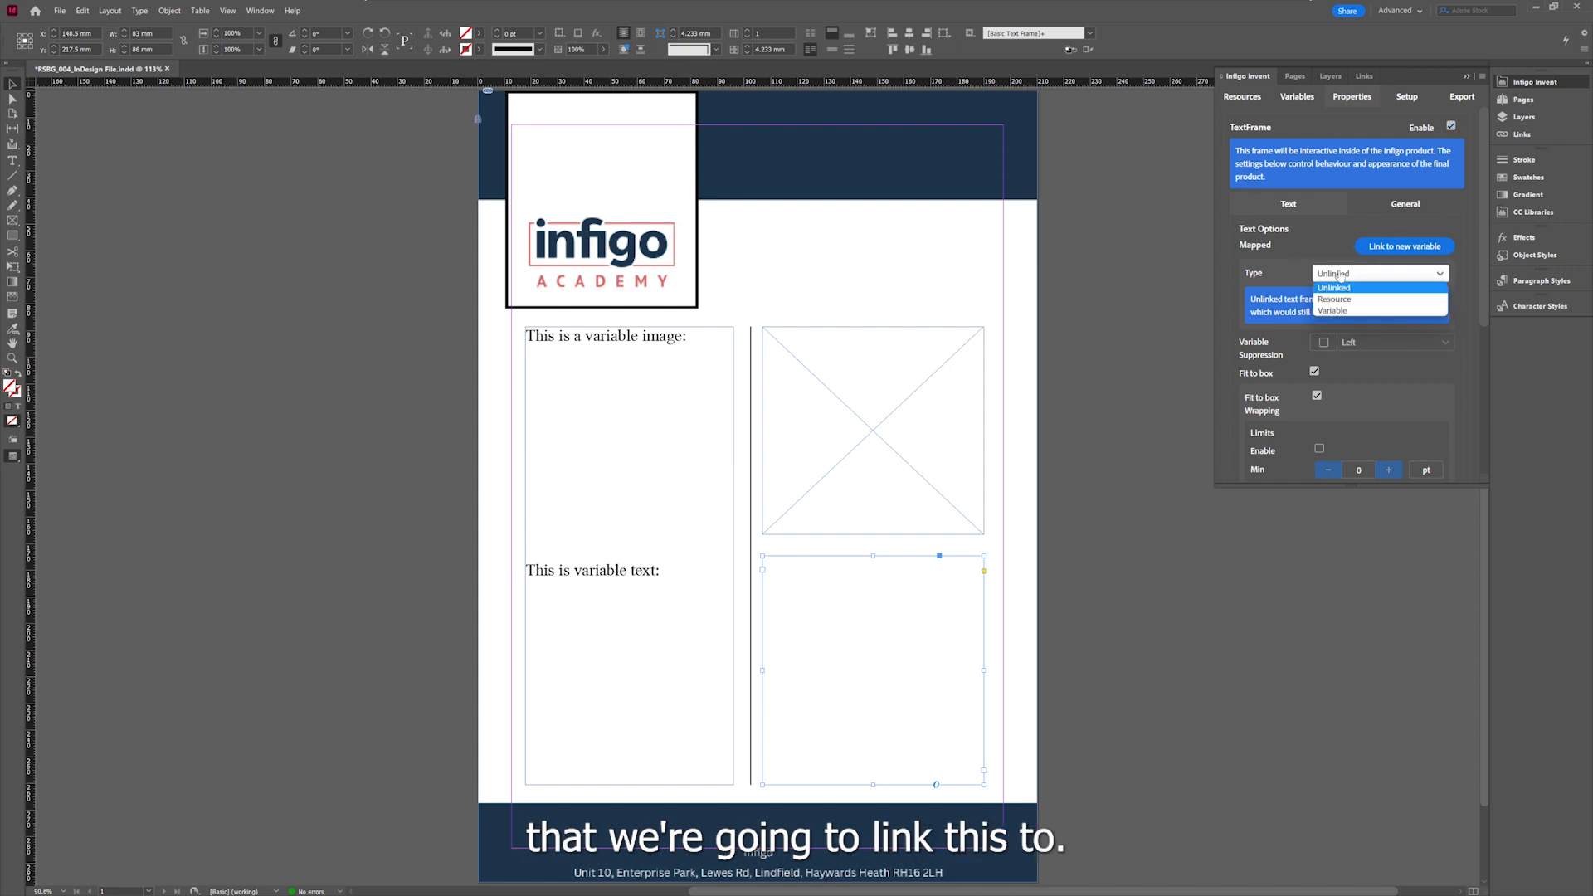
{"action": "left_click", "coordinate": [1341, 312]}
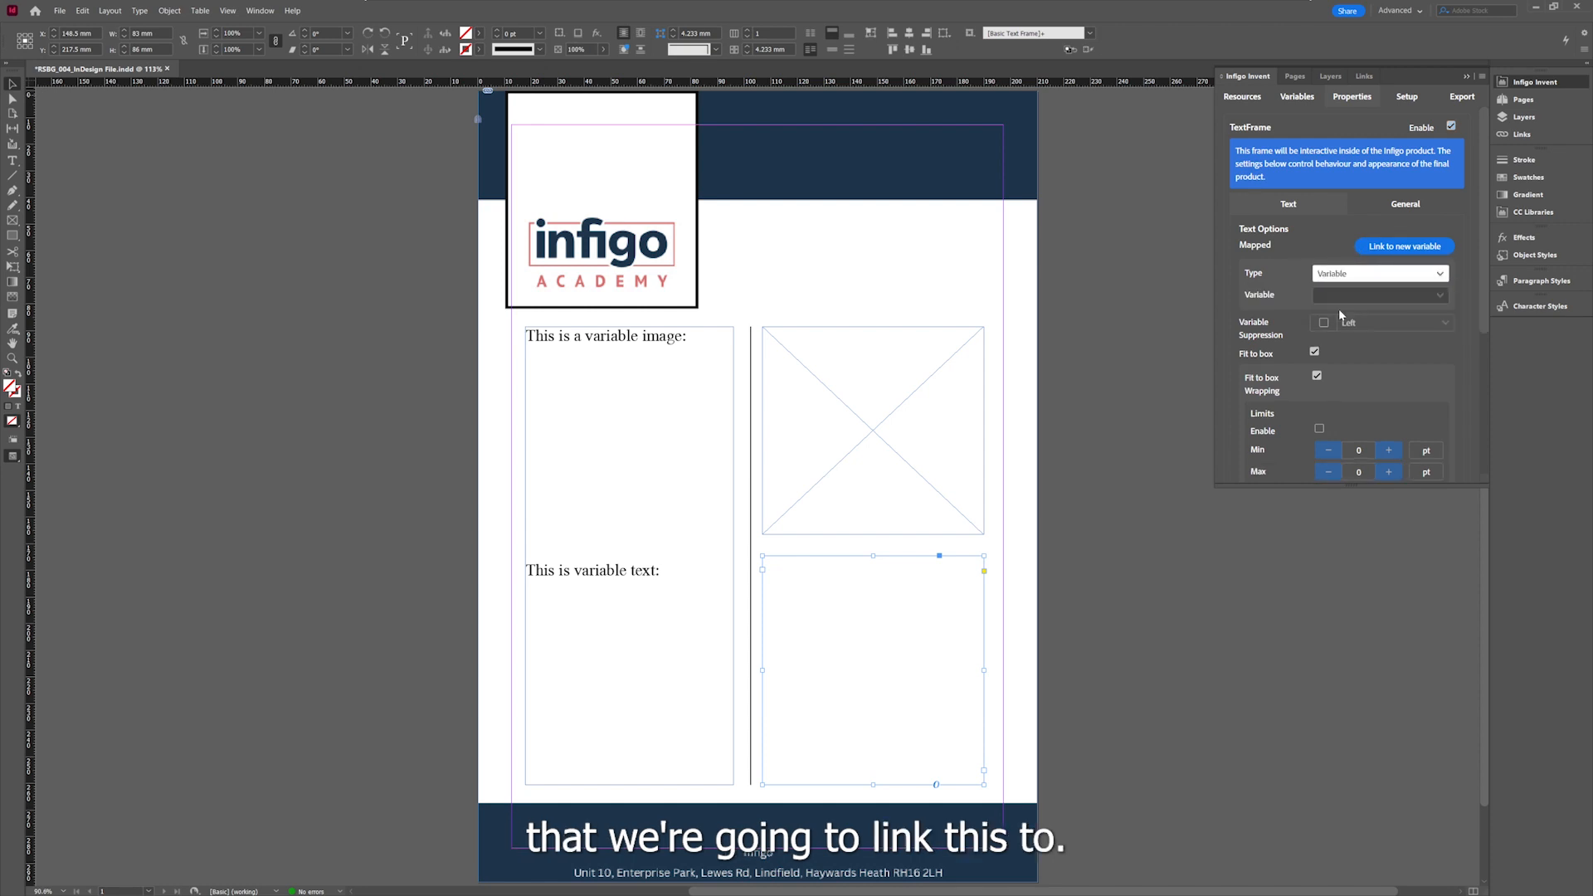
{"action": "left_click", "coordinate": [1340, 297]}
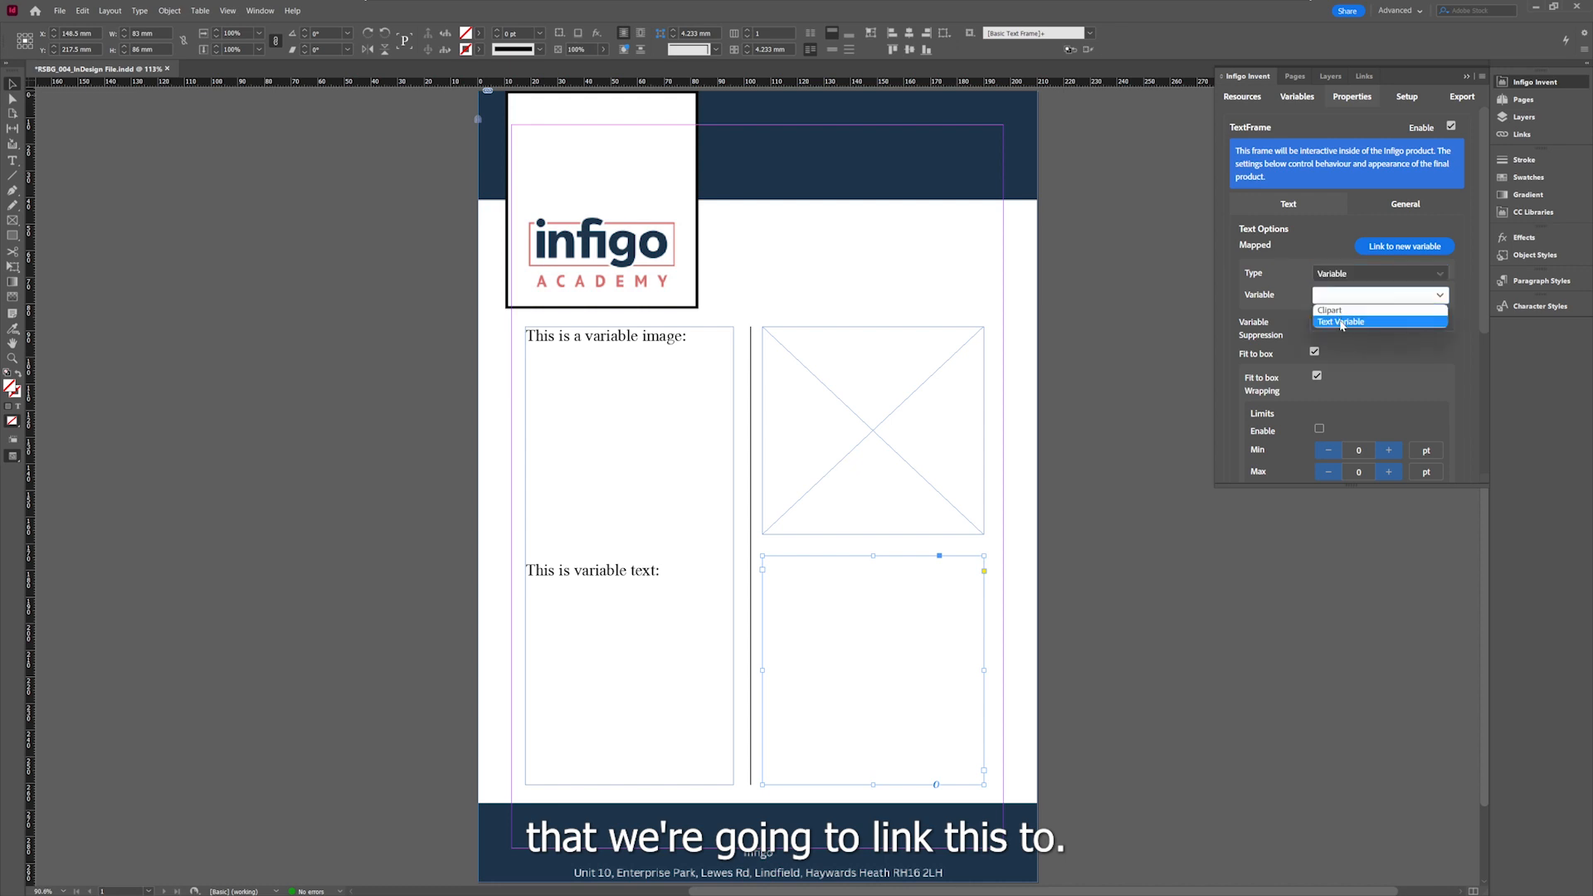
{"action": "left_click", "coordinate": [1341, 323]}
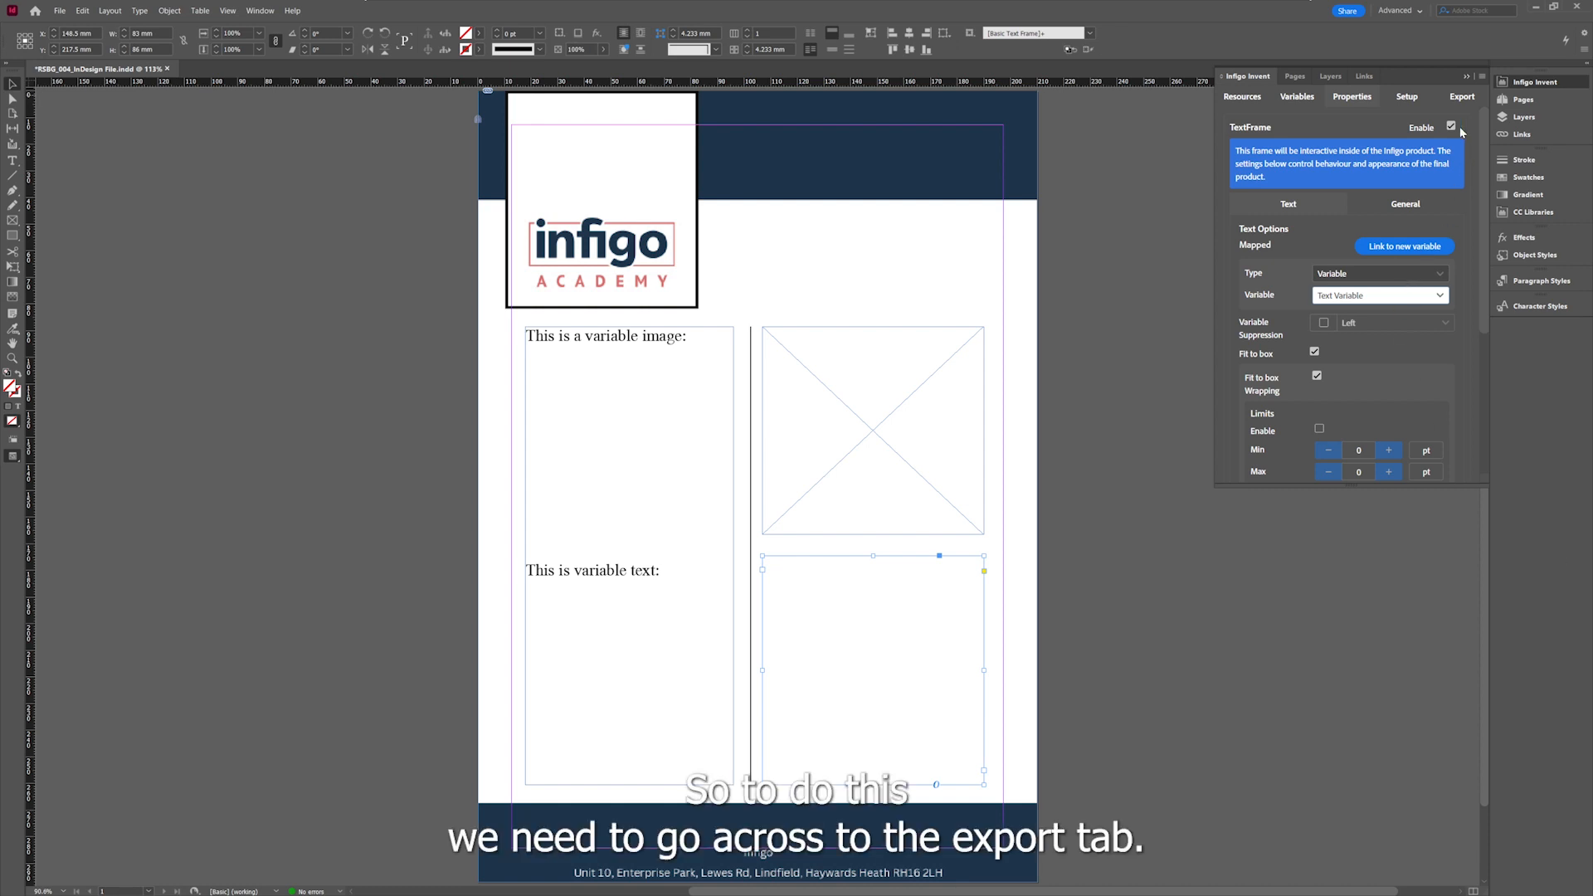
Set the Invent export file to SRBG_004_MEX on the Desktop, saved as a Mex file
{"action": "left_click", "coordinate": [1460, 100]}
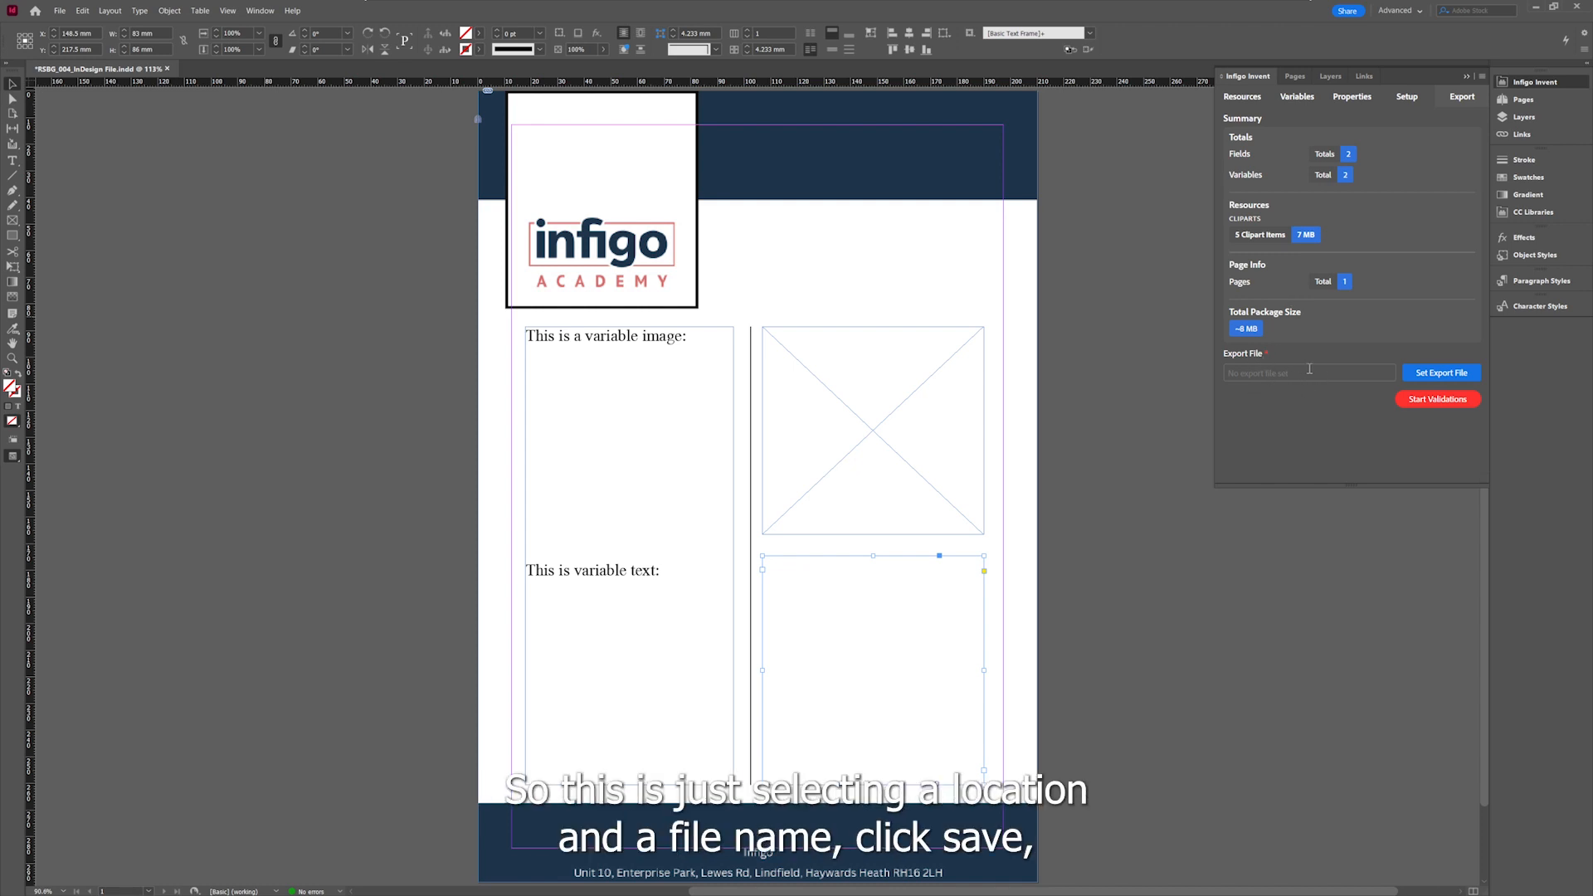
{"action": "left_click", "coordinate": [1437, 373]}
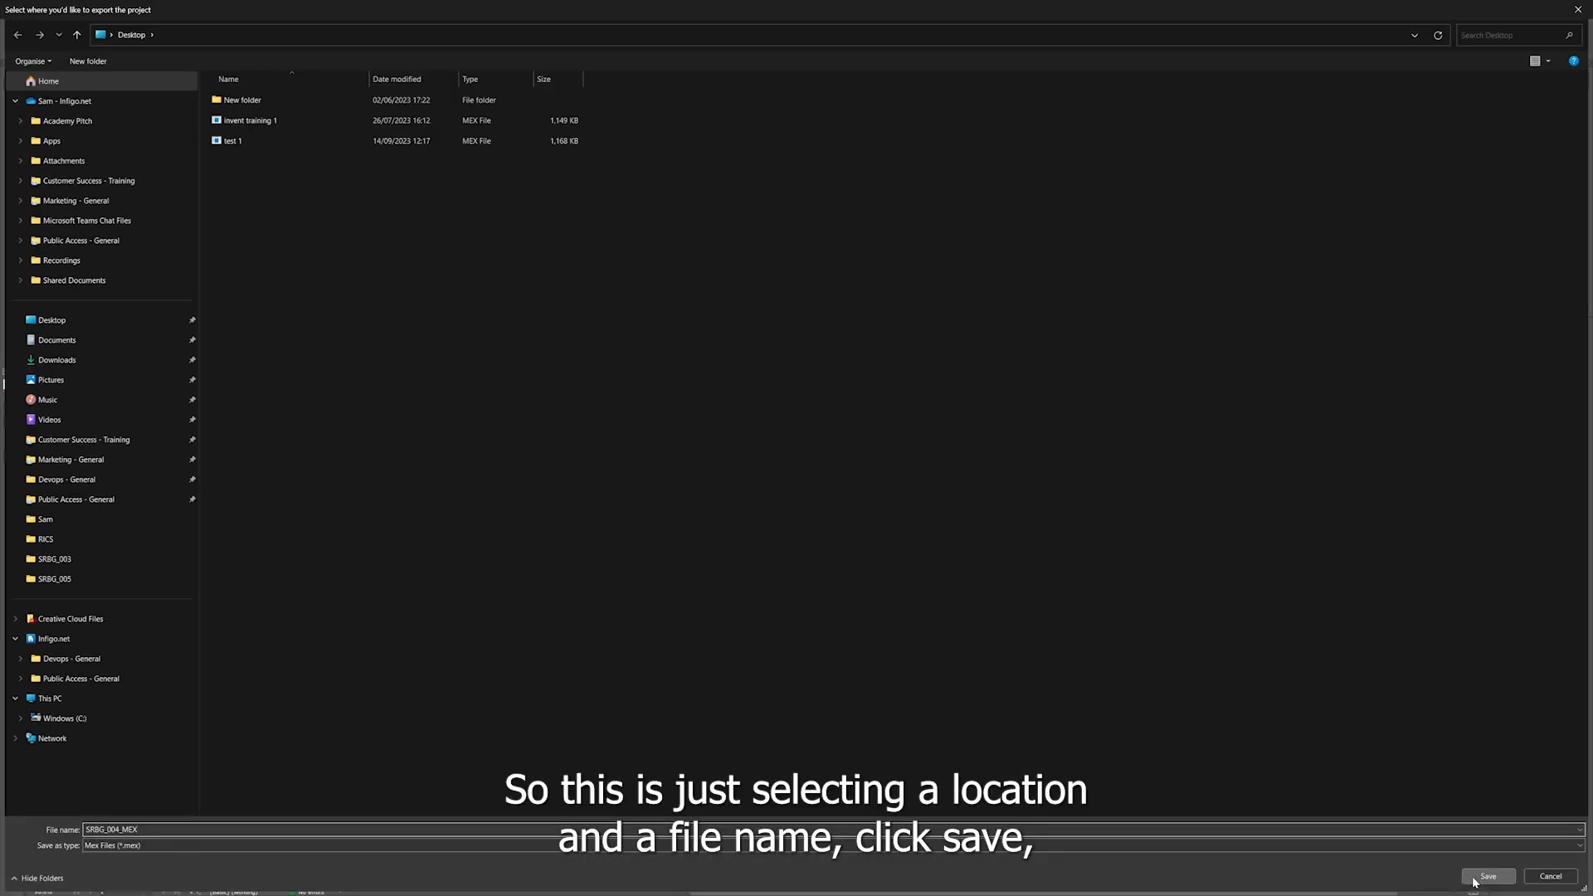
{"action": "left_click", "coordinate": [1487, 876]}
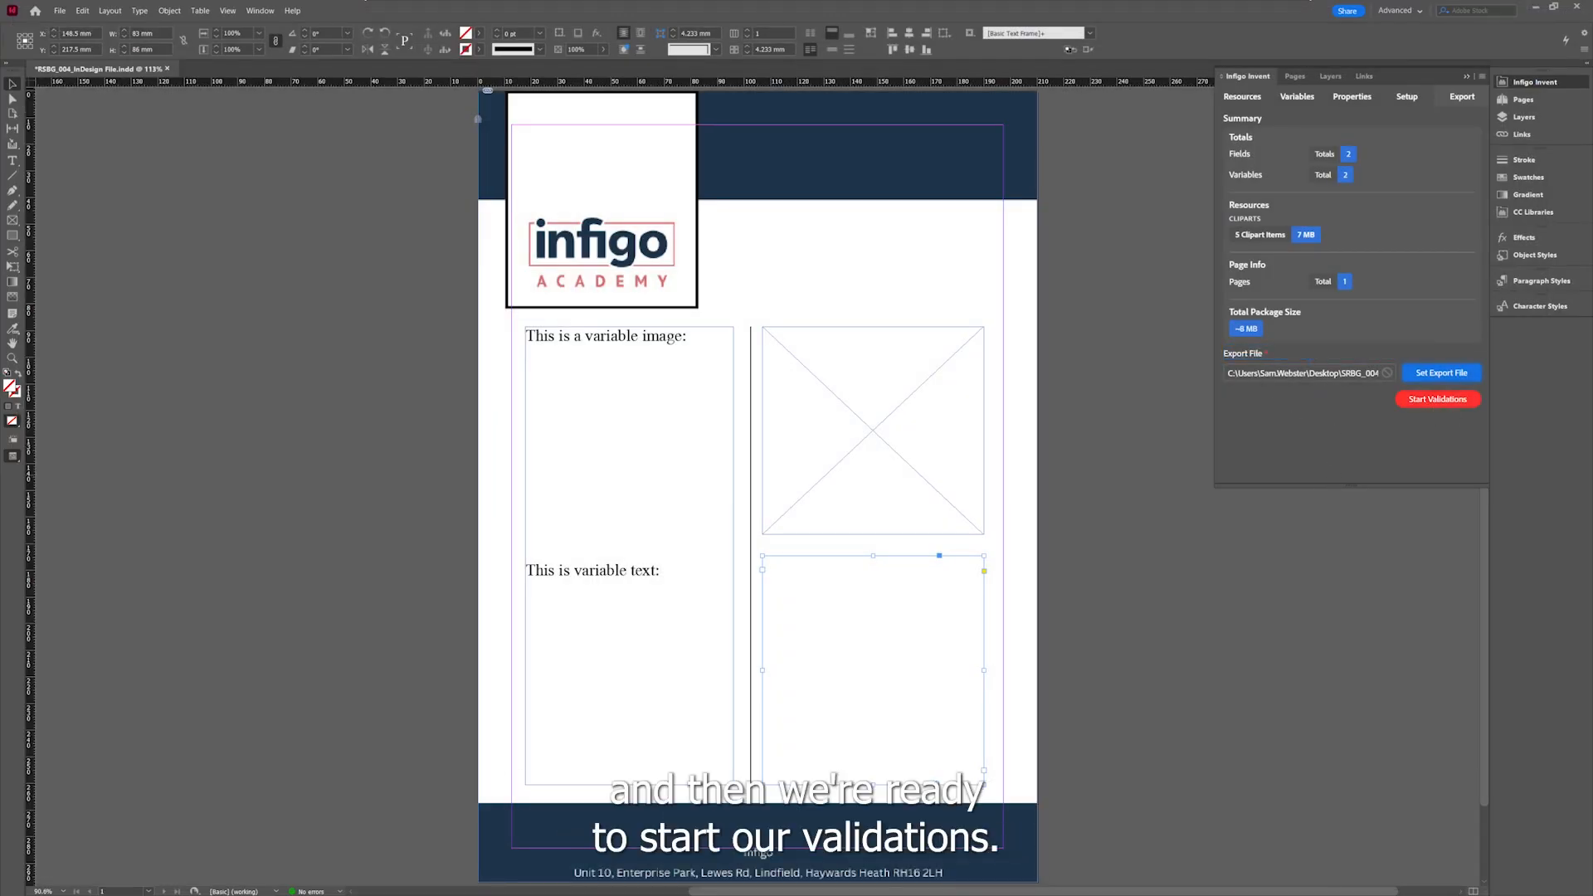
Validate the project, save the document, and export the Invent package with the media and font licence confirmed
{"action": "left_click", "coordinate": [1422, 400]}
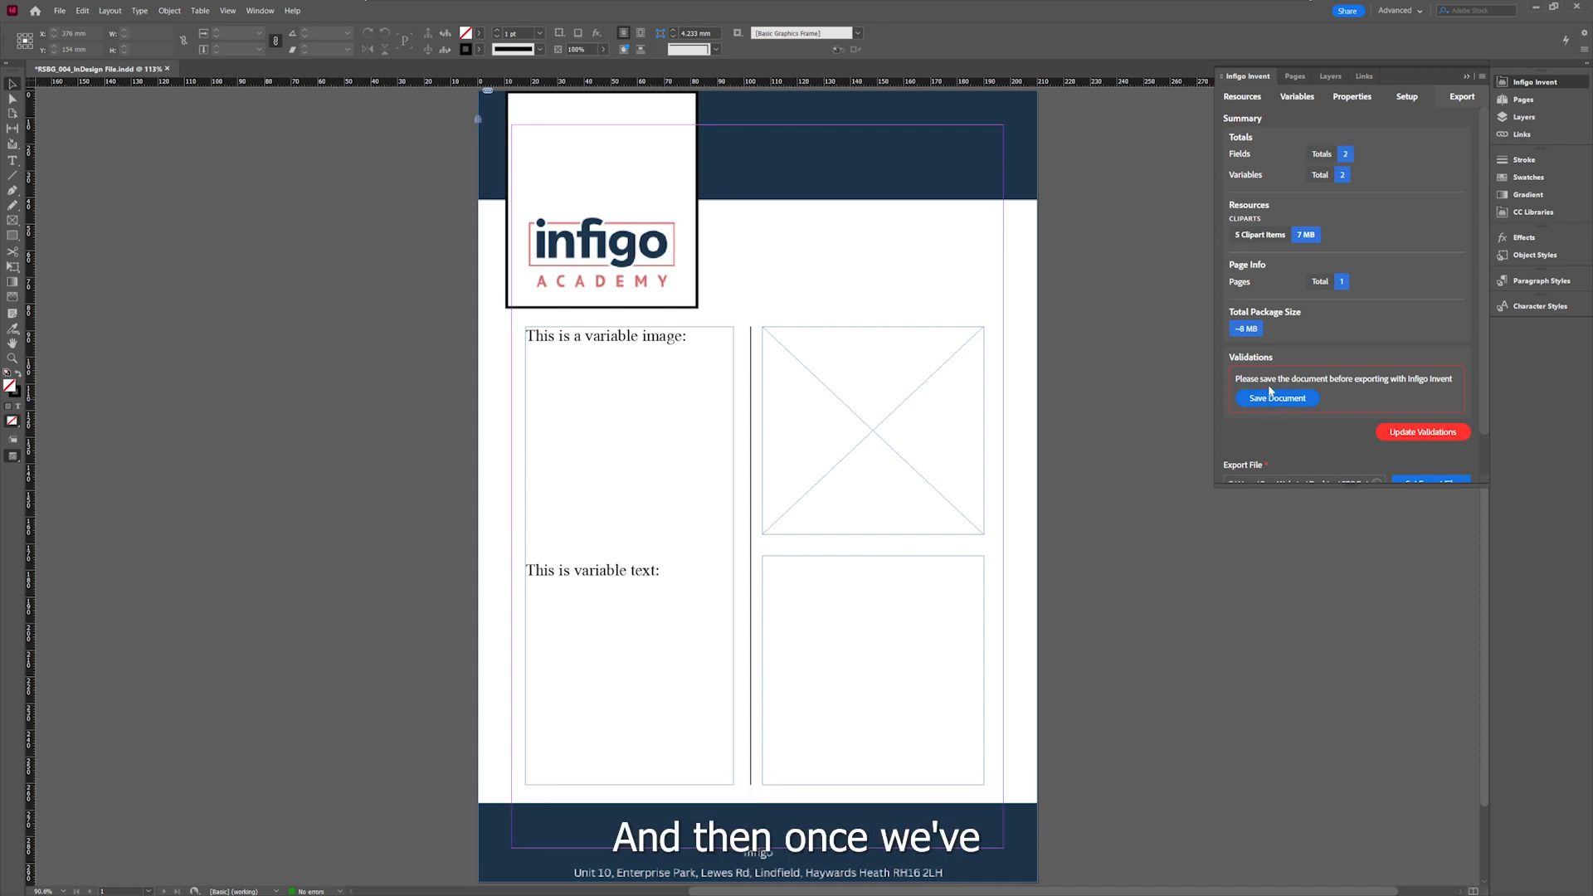
{"action": "left_click", "coordinate": [1267, 398]}
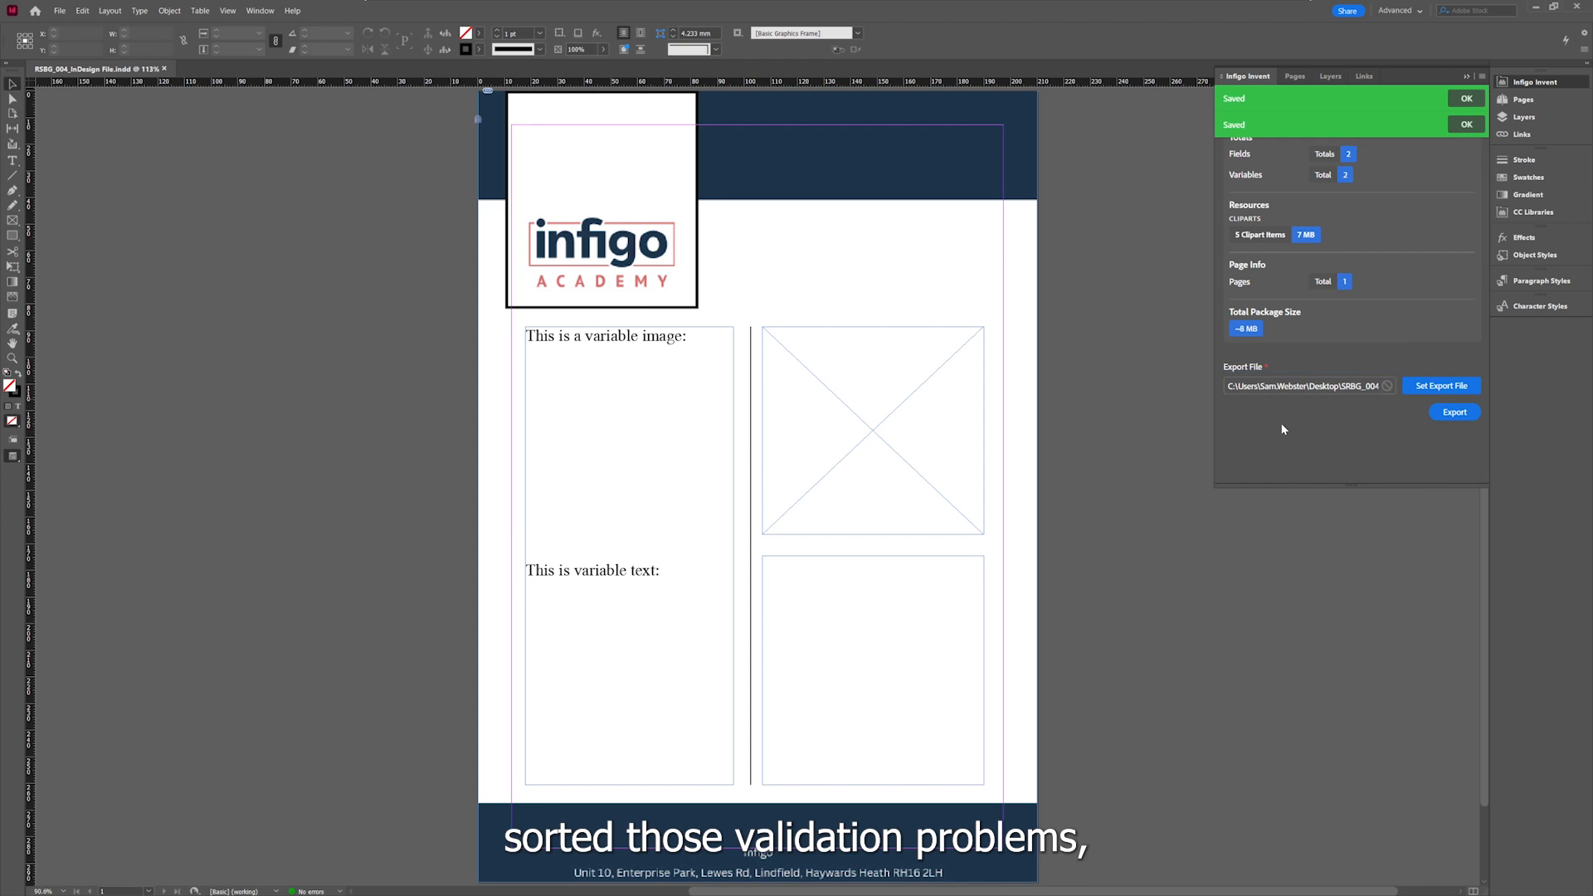
{"action": "left_click", "coordinate": [1454, 412]}
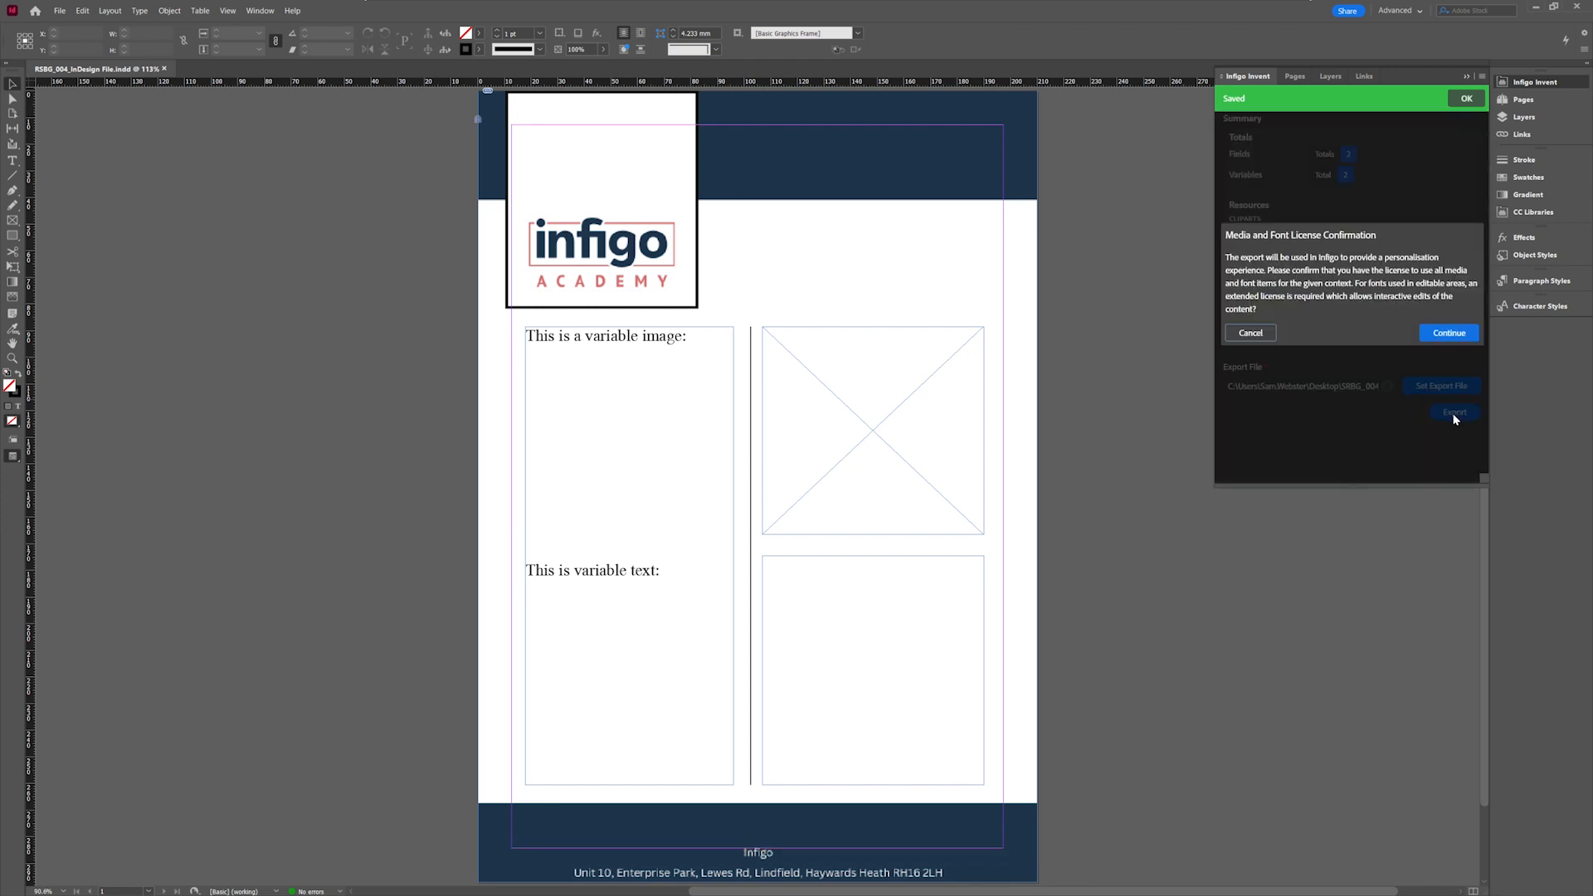
{"action": "left_click", "coordinate": [1430, 333]}
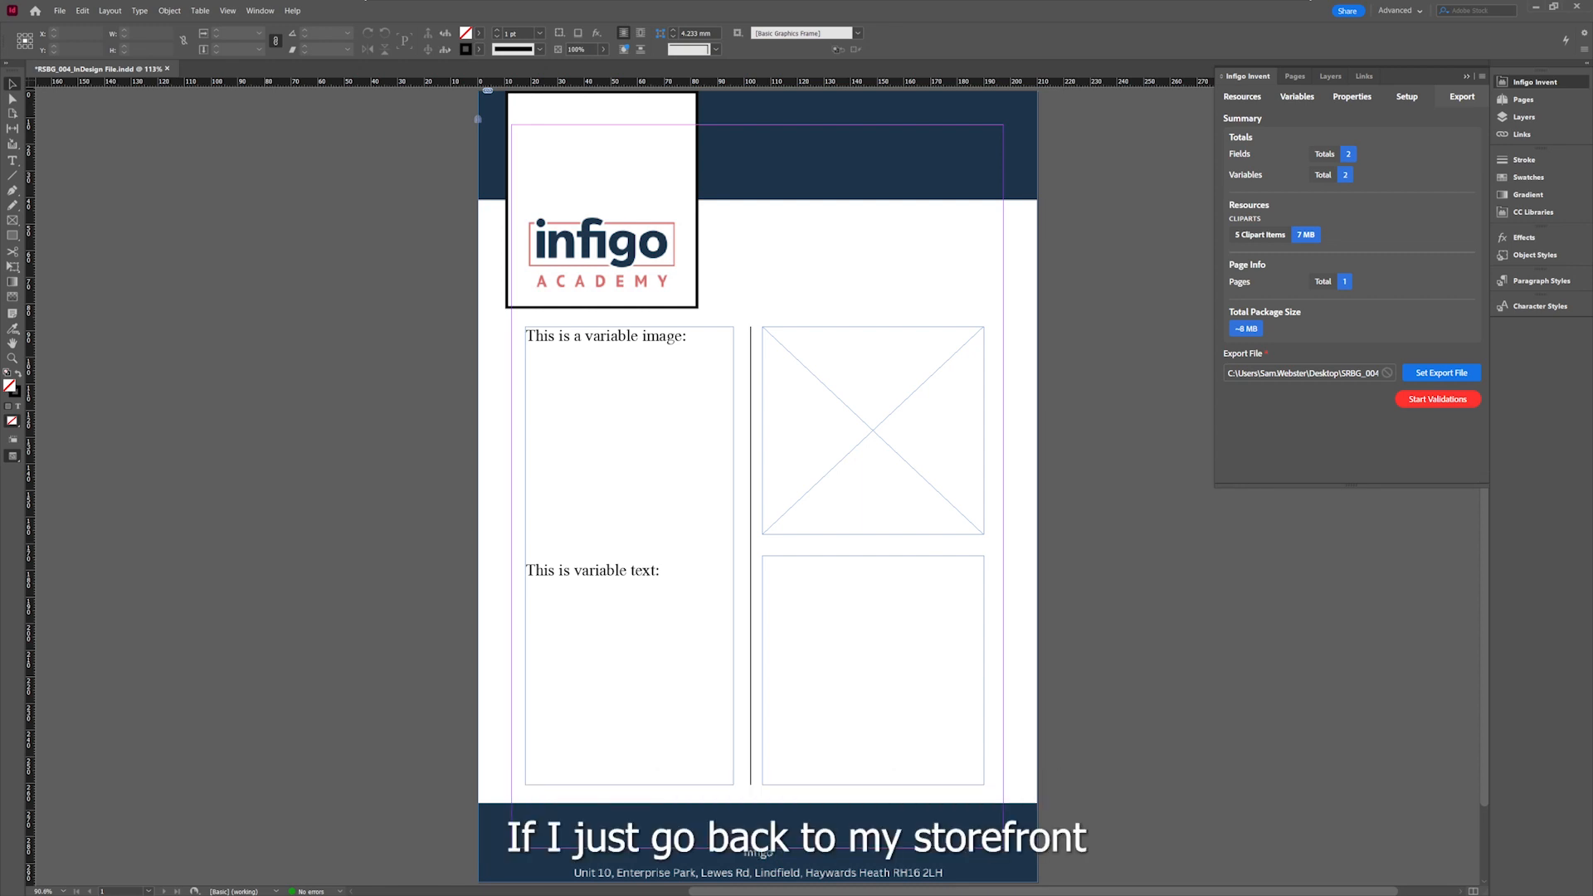
Switch to the Infigo Admin page in Chrome and find Product Management by searching for "prod"
{"action": "key", "text": "alt+Tab"}
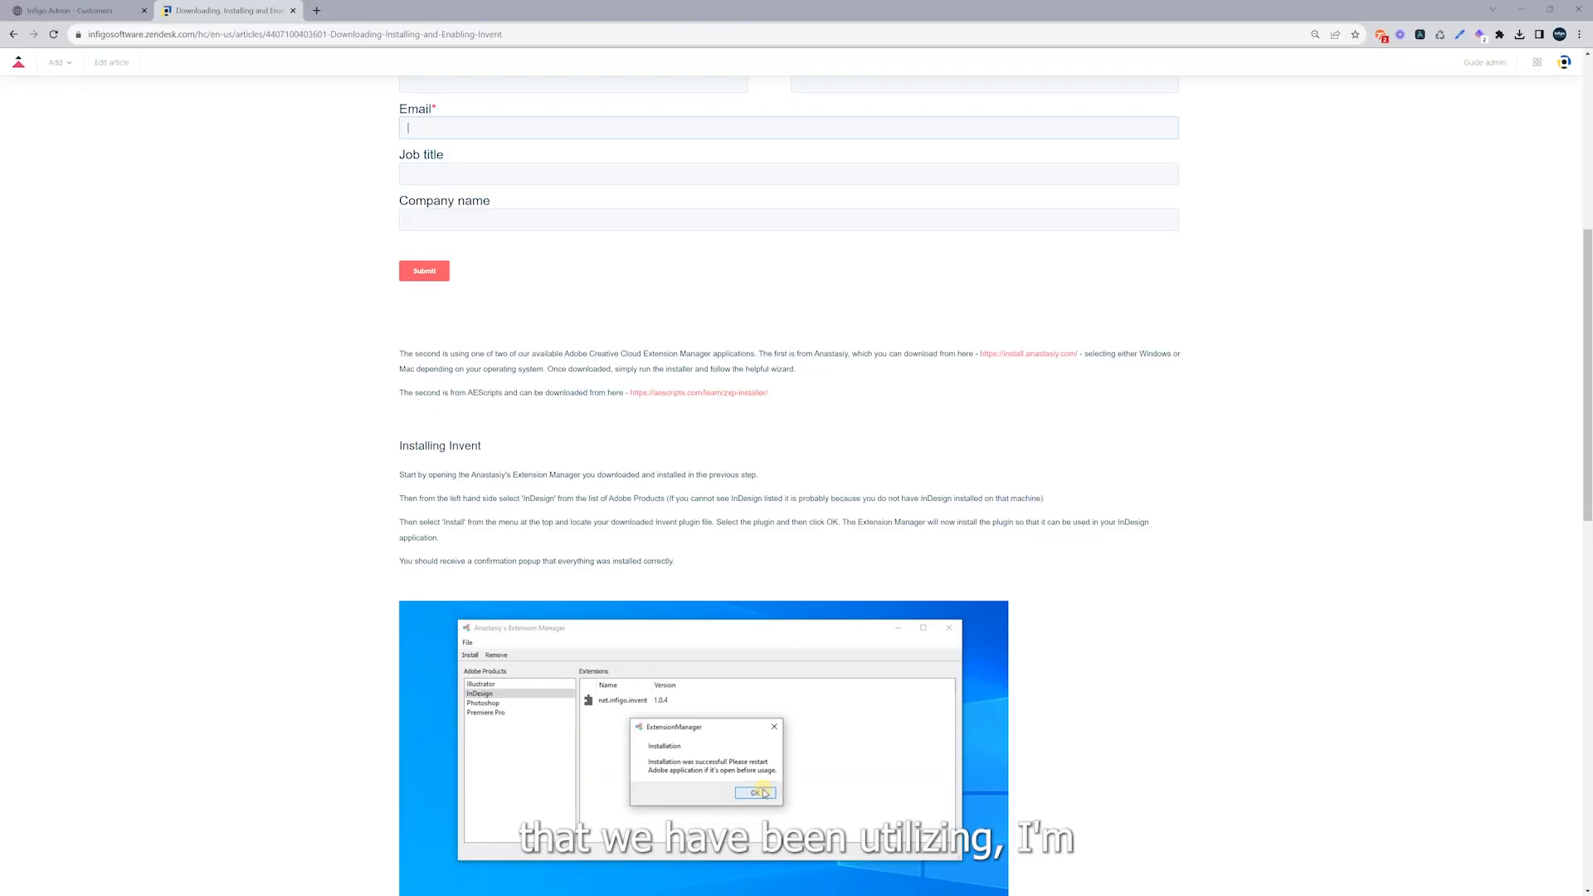
{"action": "left_click", "coordinate": [89, 10]}
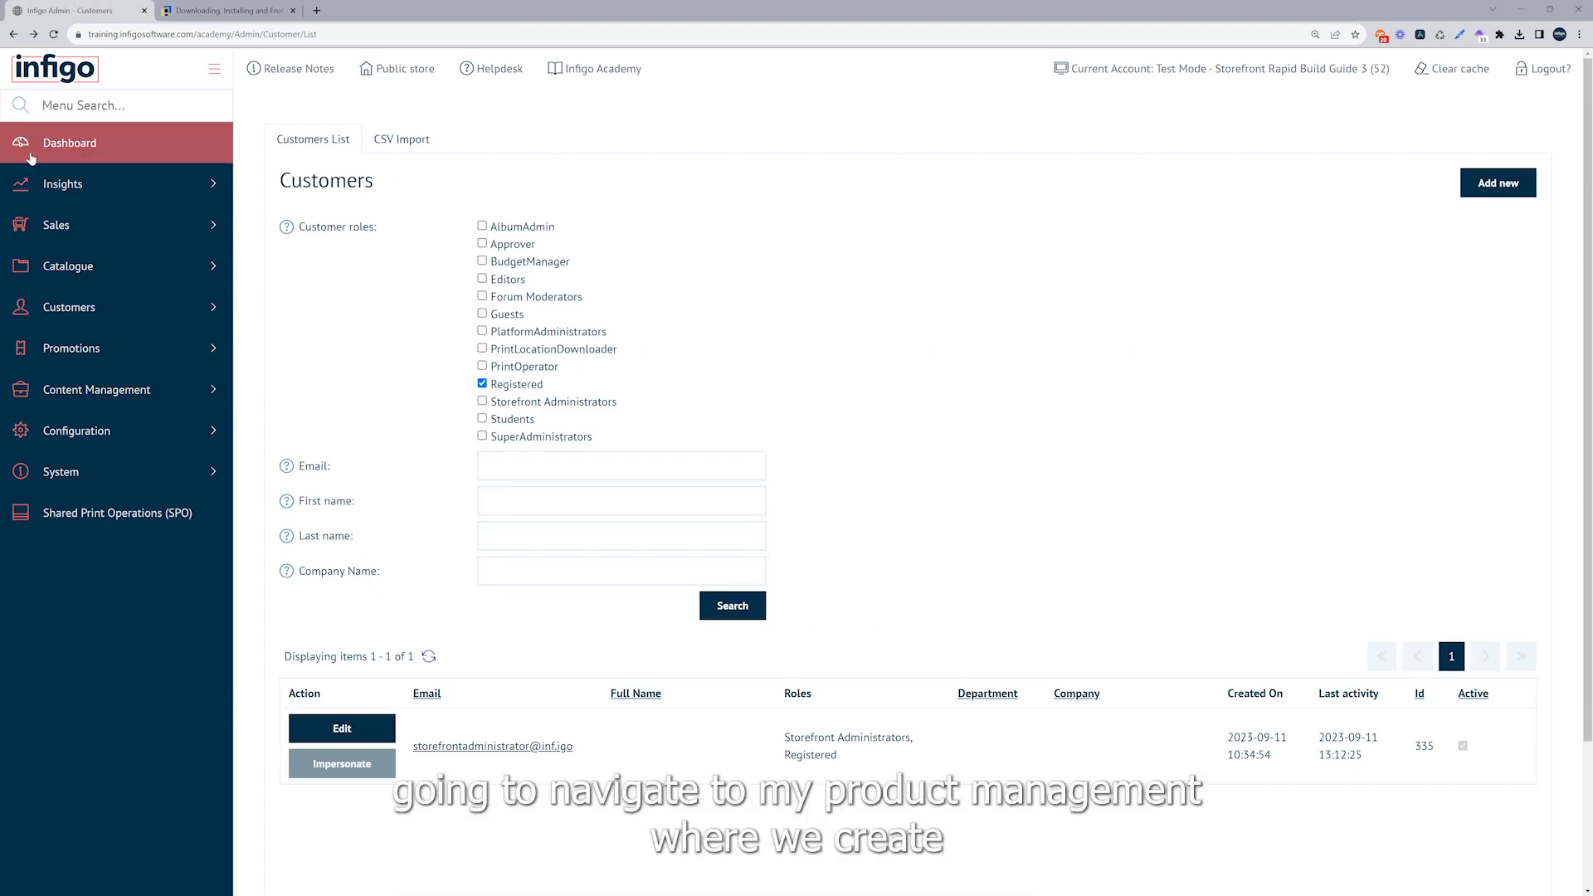
{"action": "left_click", "coordinate": [65, 106]}
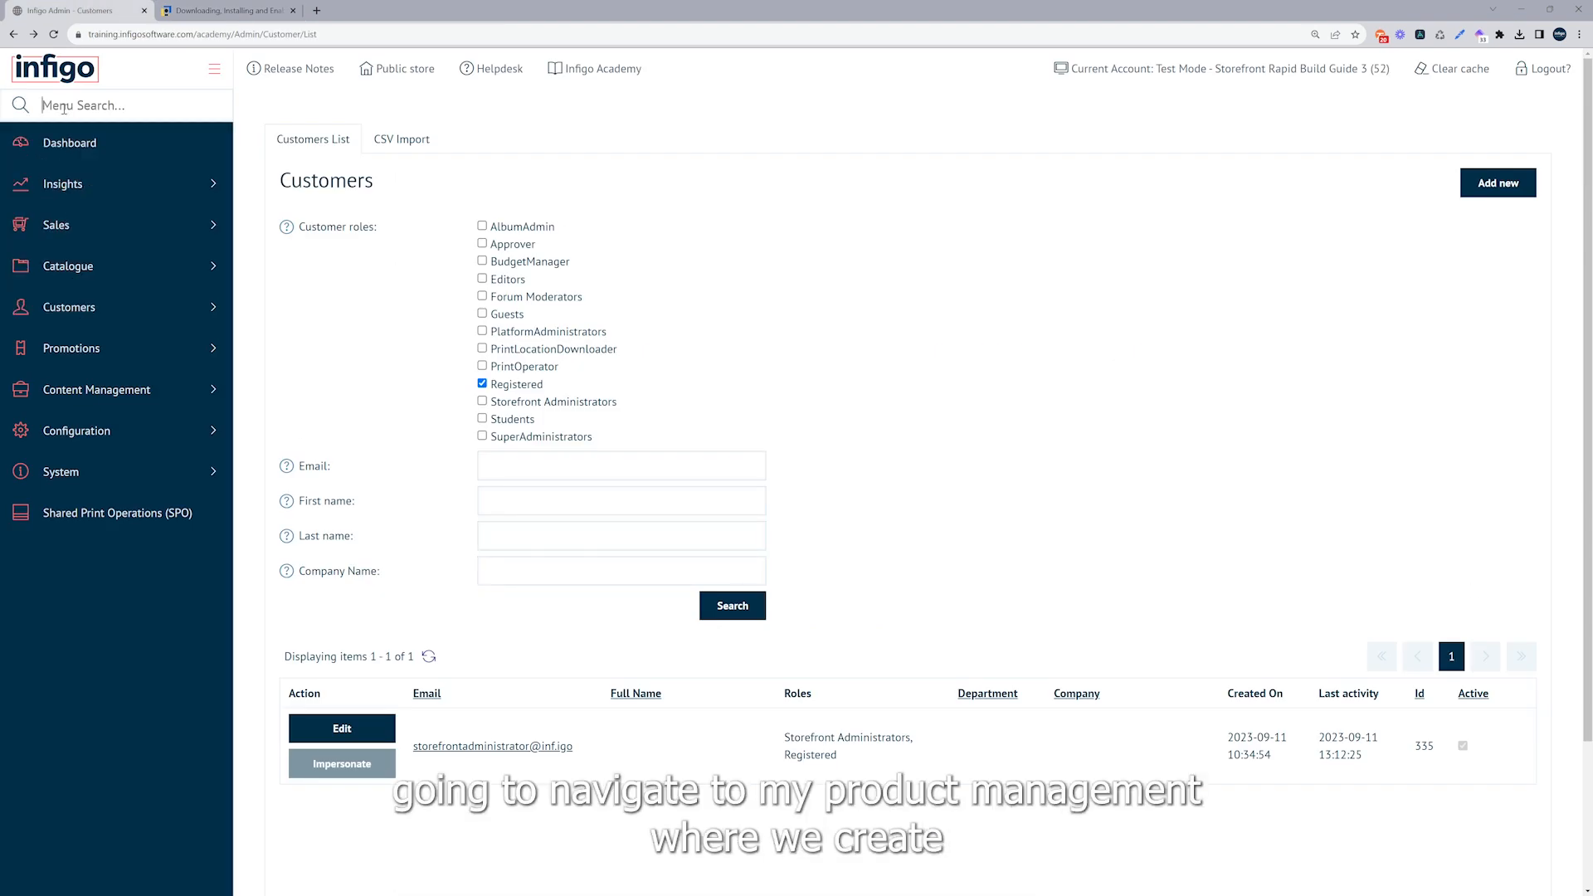
{"action": "type", "text": "prod"}
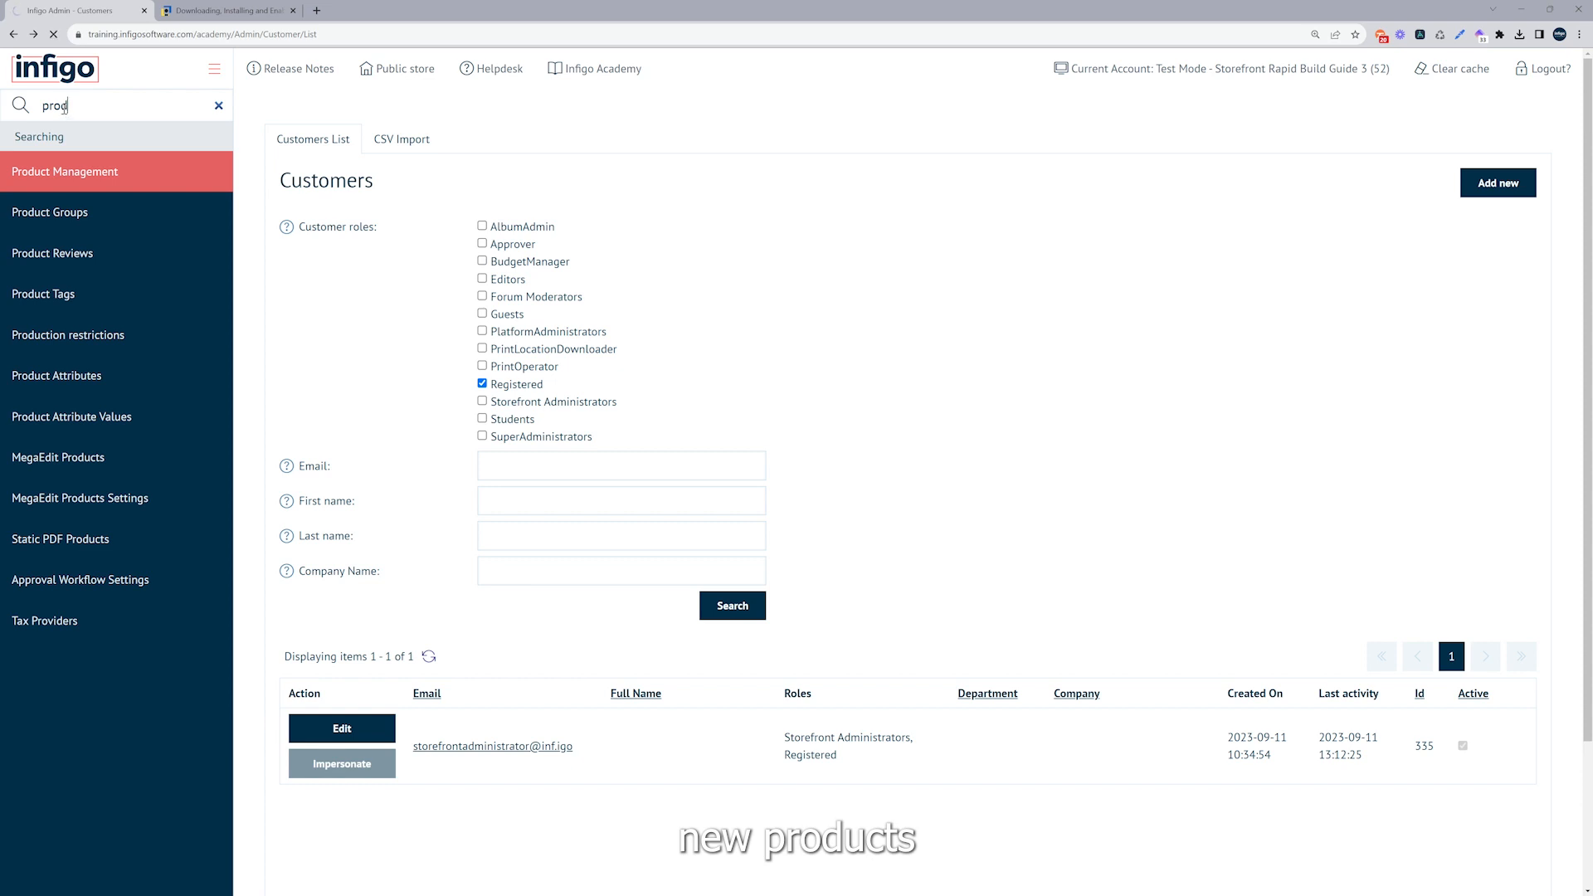
{"action": "key", "text": "Return"}
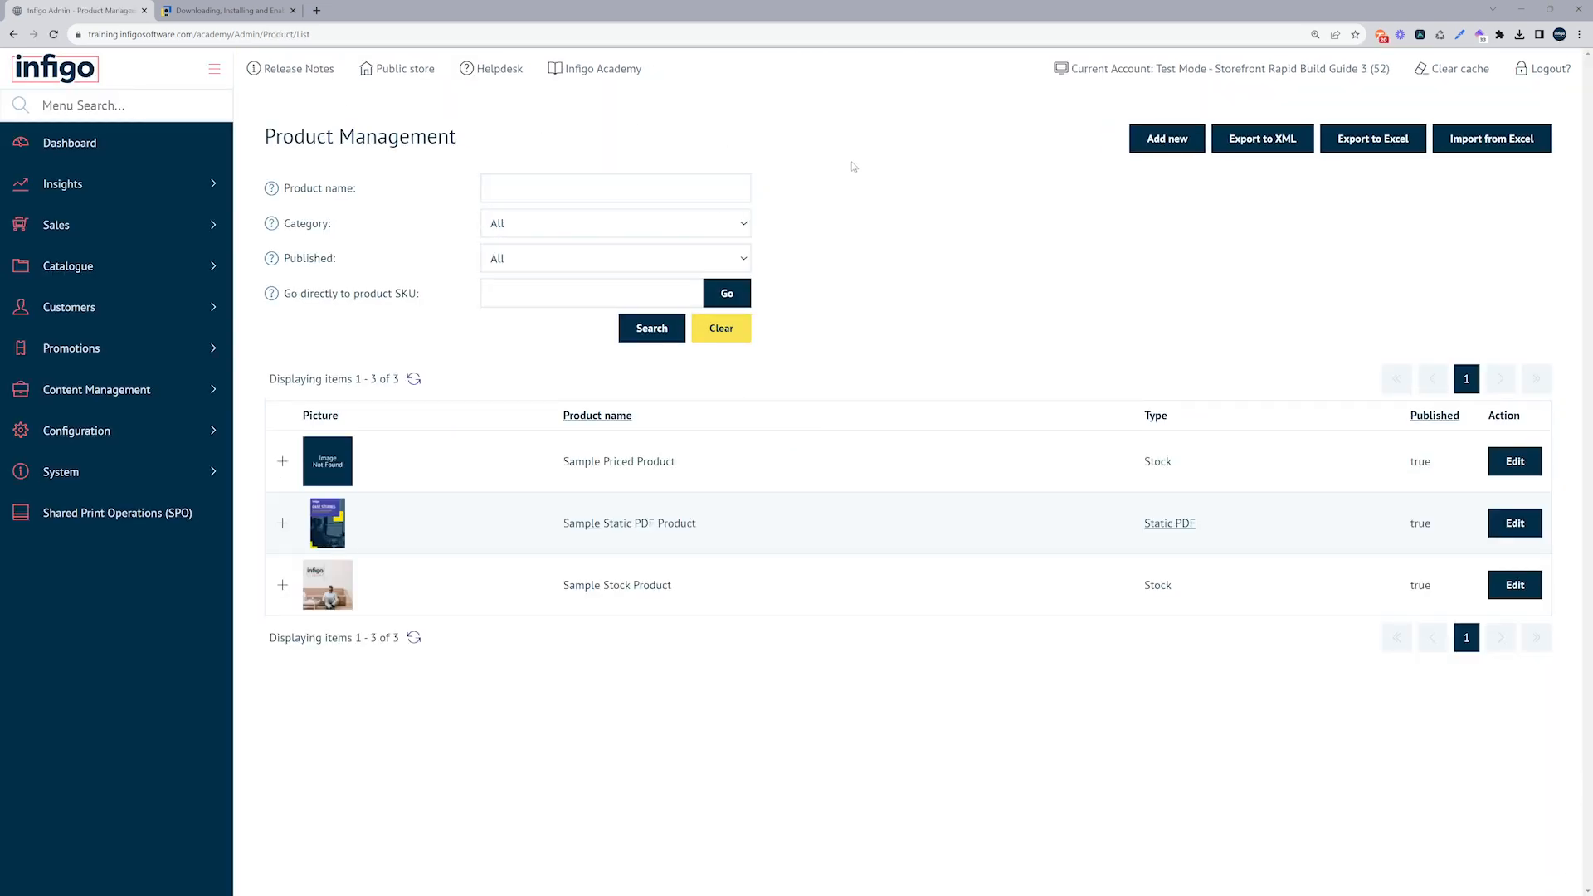
Start a new product named "Sample MegaEdit Product" with the product type MegaEdit
{"action": "left_click", "coordinate": [1157, 146]}
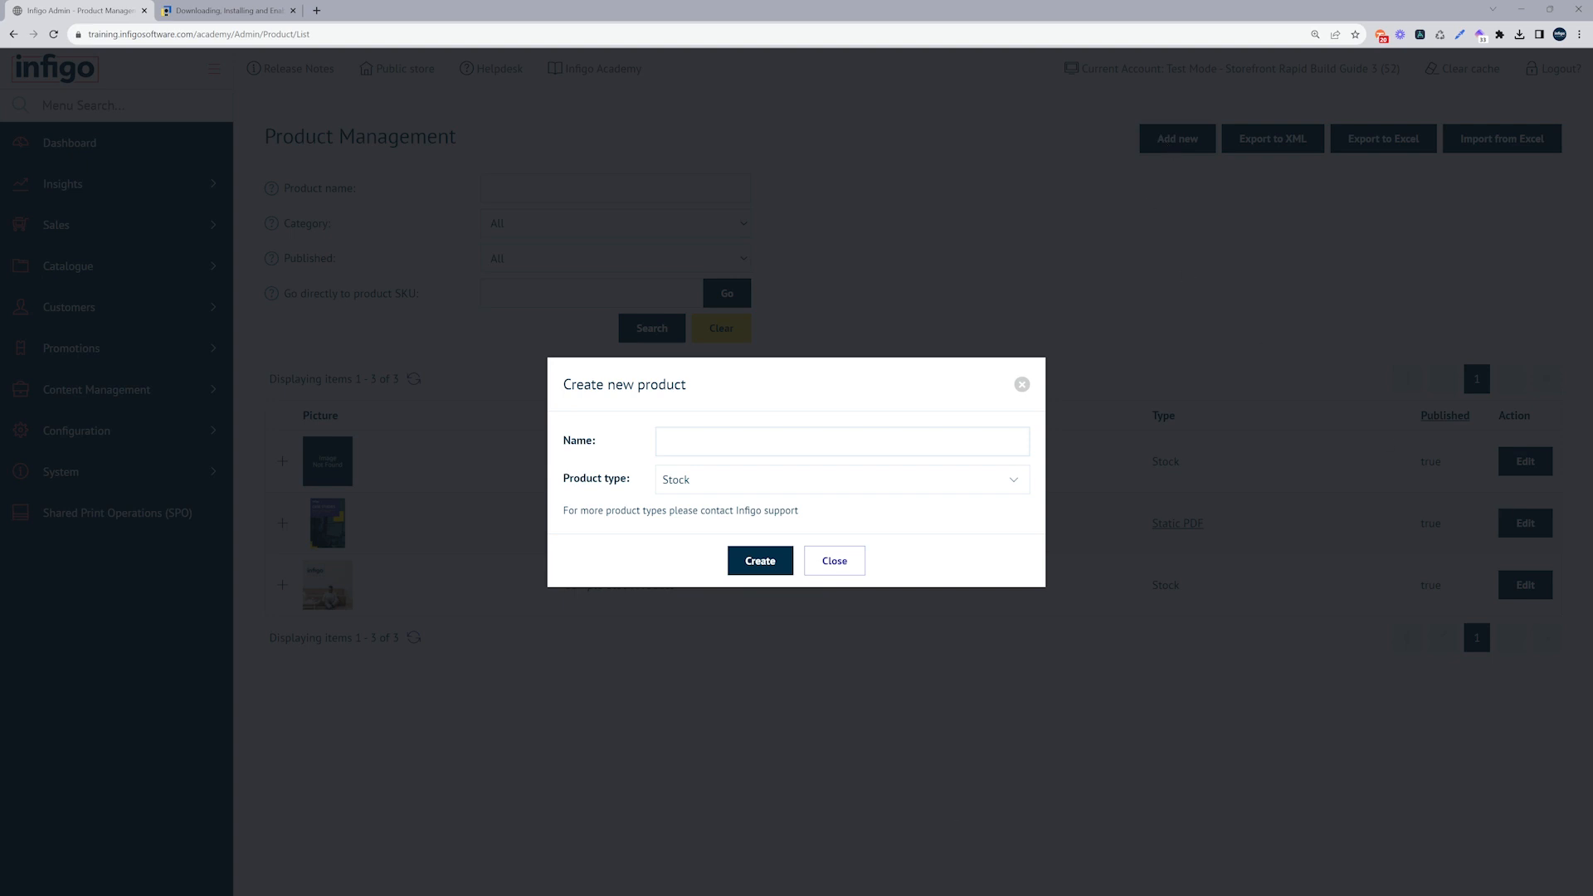
{"action": "left_click", "coordinate": [851, 447]}
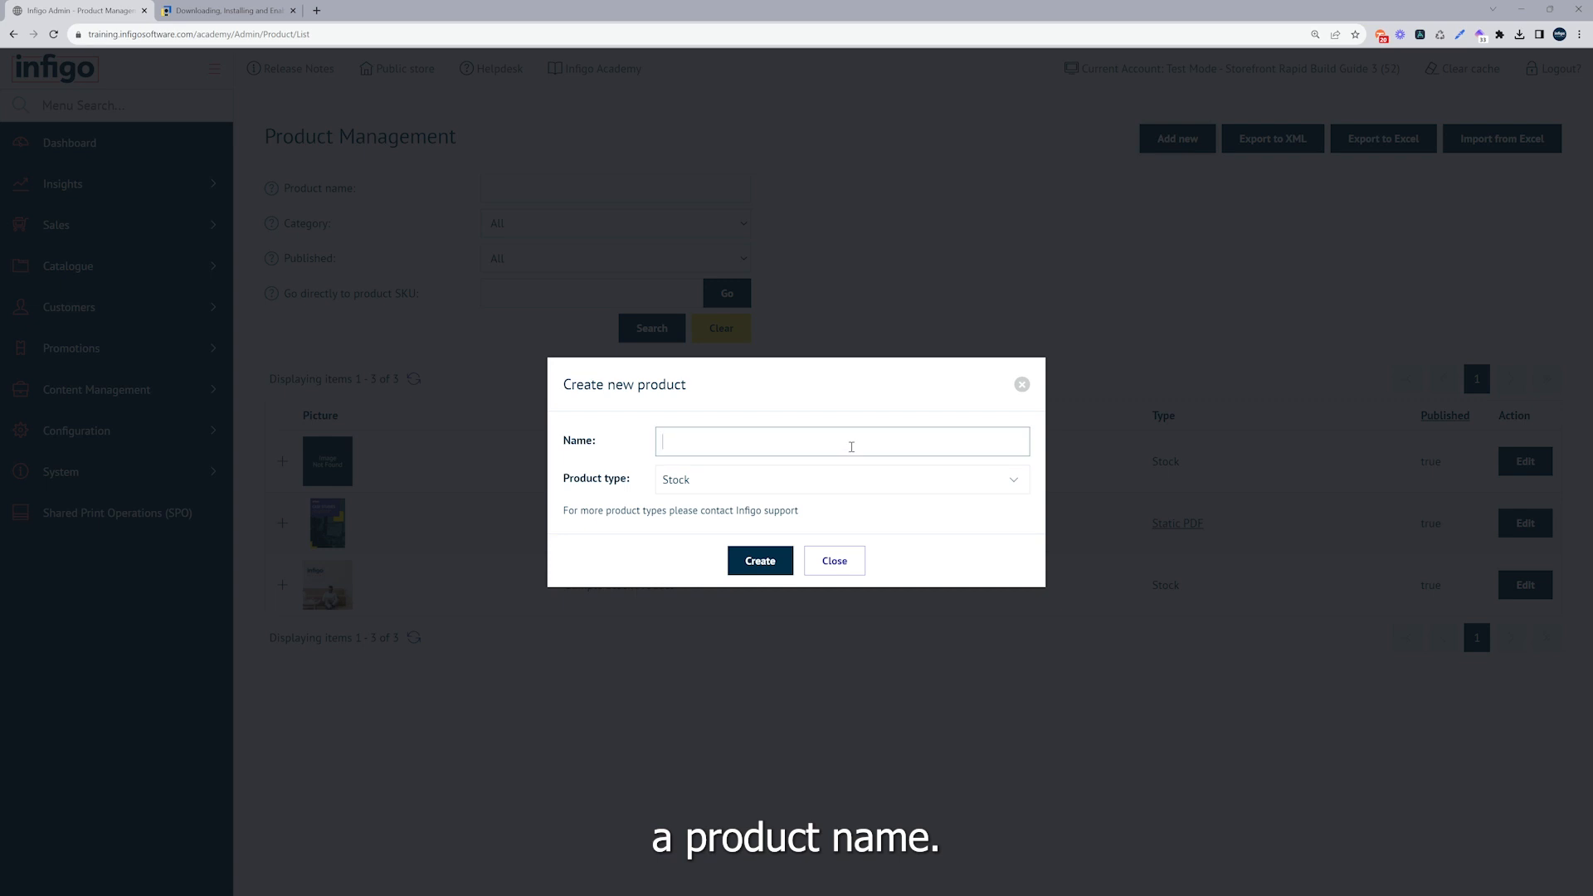
{"action": "type", "text": "Sample MegaEdit Product"}
{"action": "left_click", "coordinate": [799, 483]}
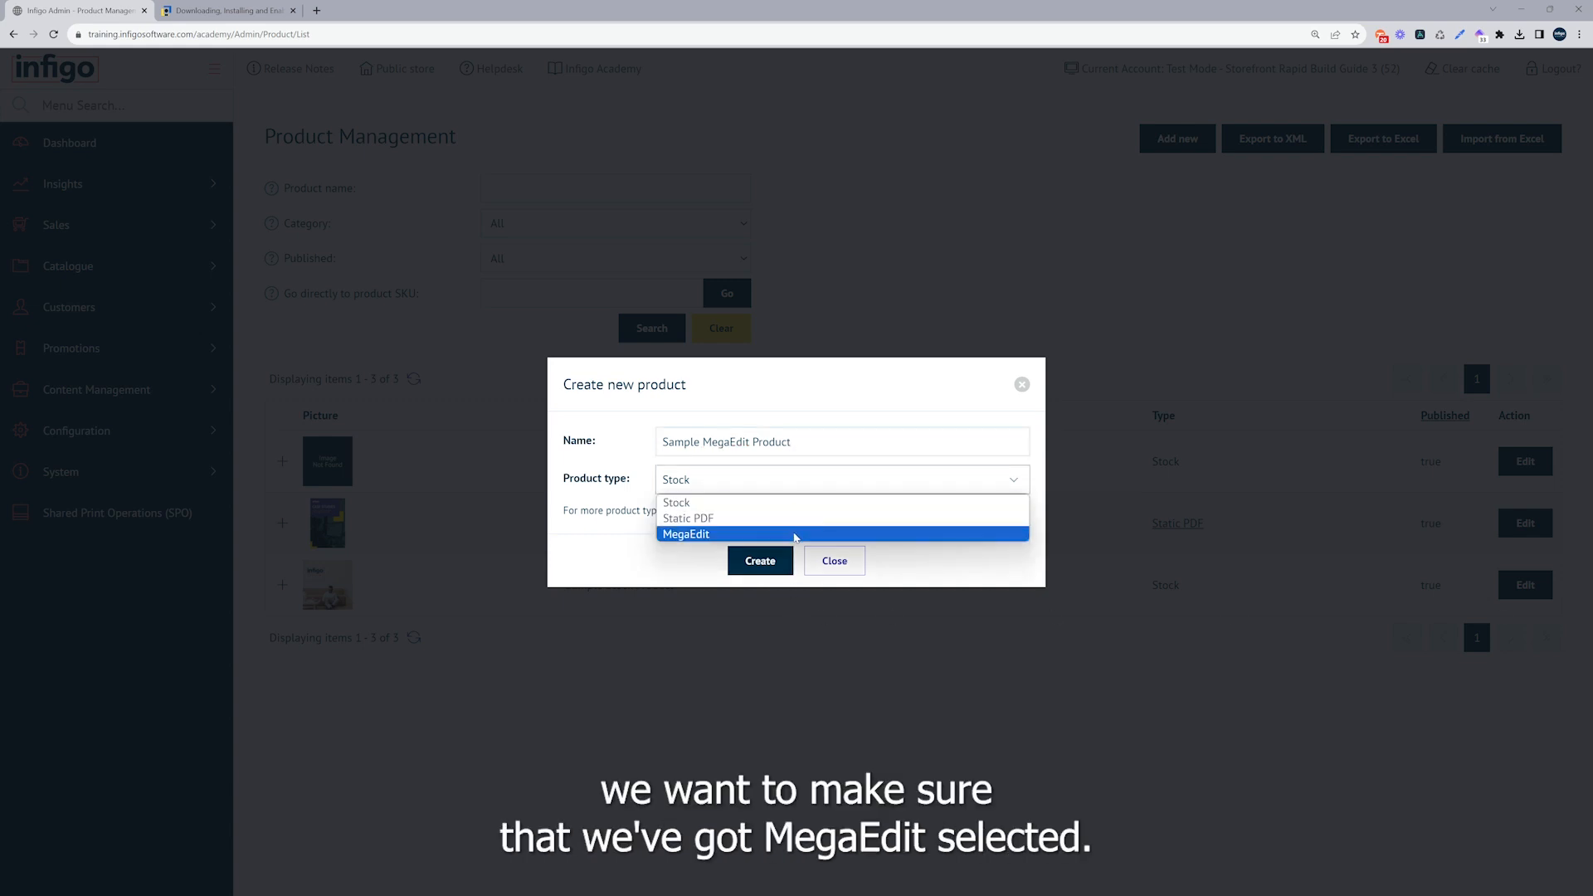
{"action": "left_click", "coordinate": [795, 535]}
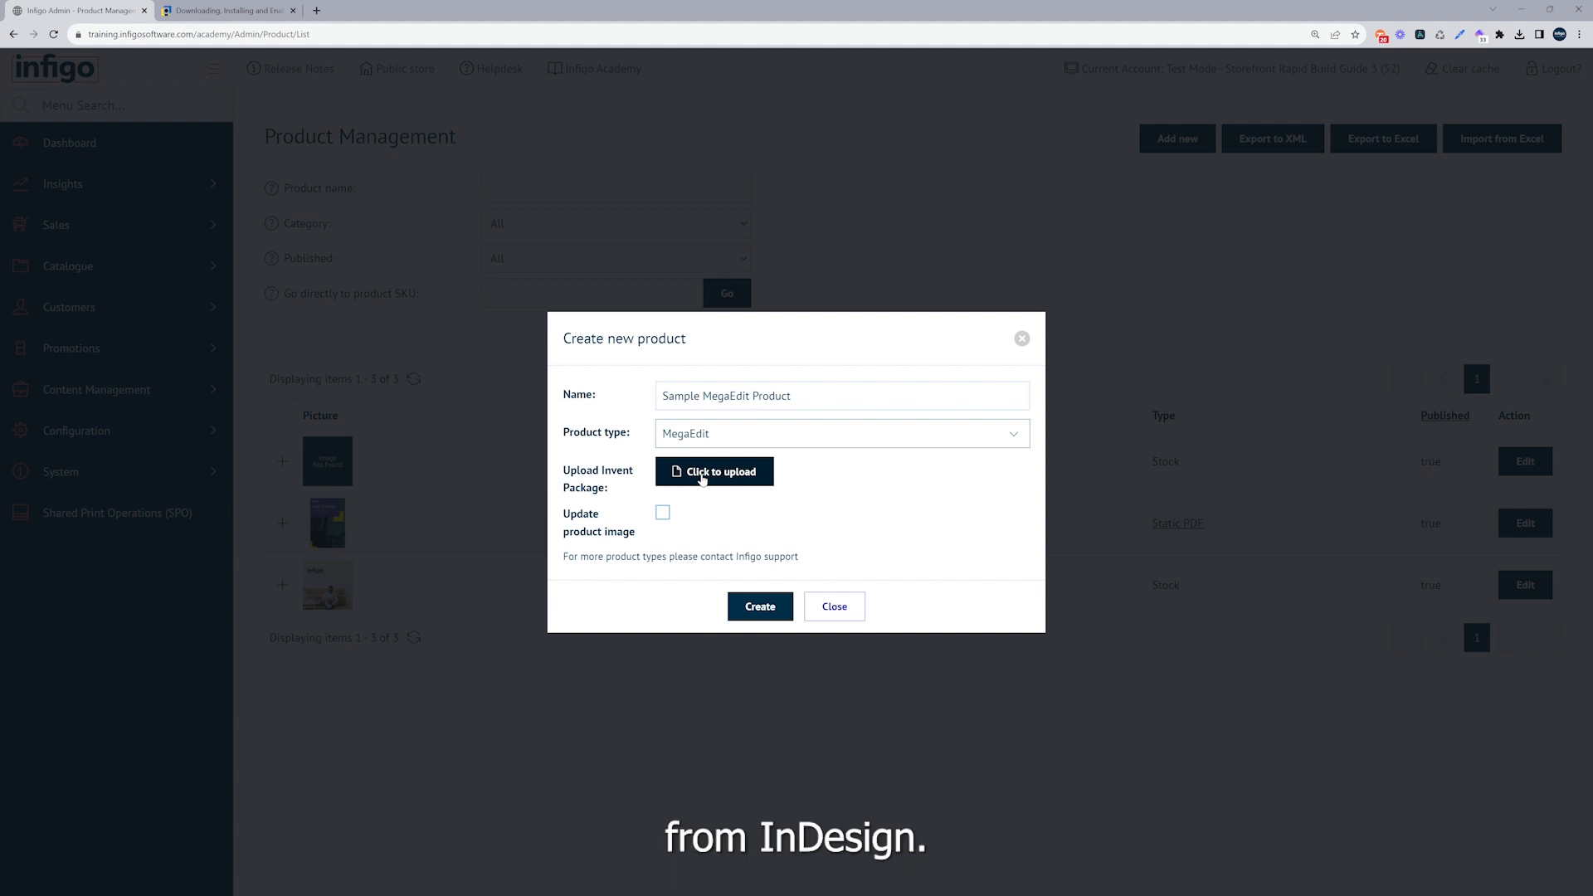
Upload SRBG_004_MEX from the Desktop as the Invent package and create the product
{"action": "left_click", "coordinate": [701, 473]}
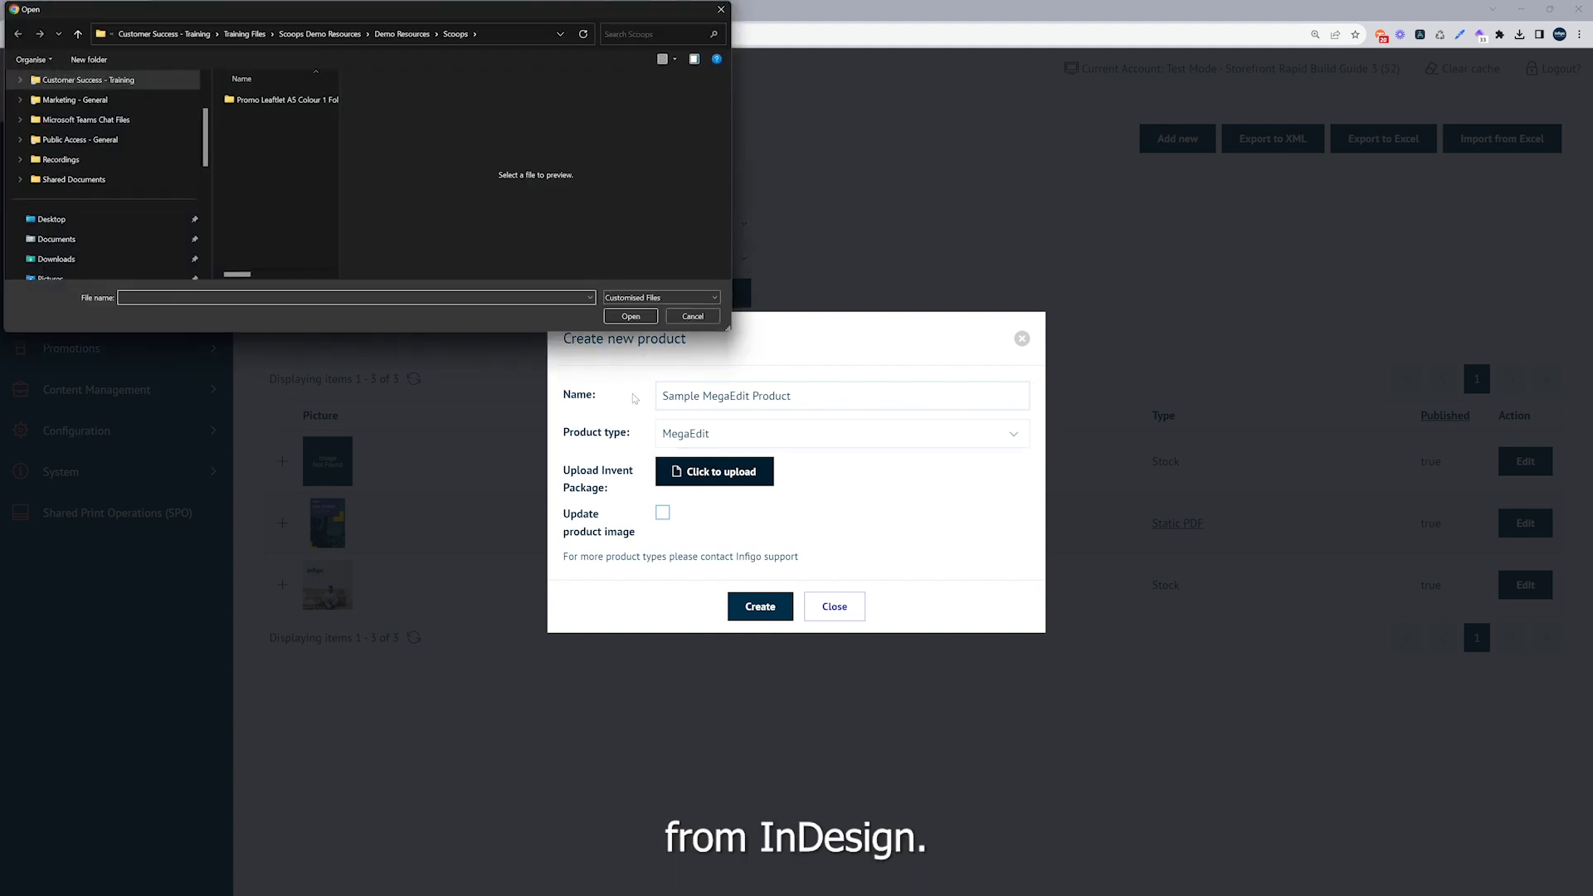
{"action": "left_click", "coordinate": [54, 219]}
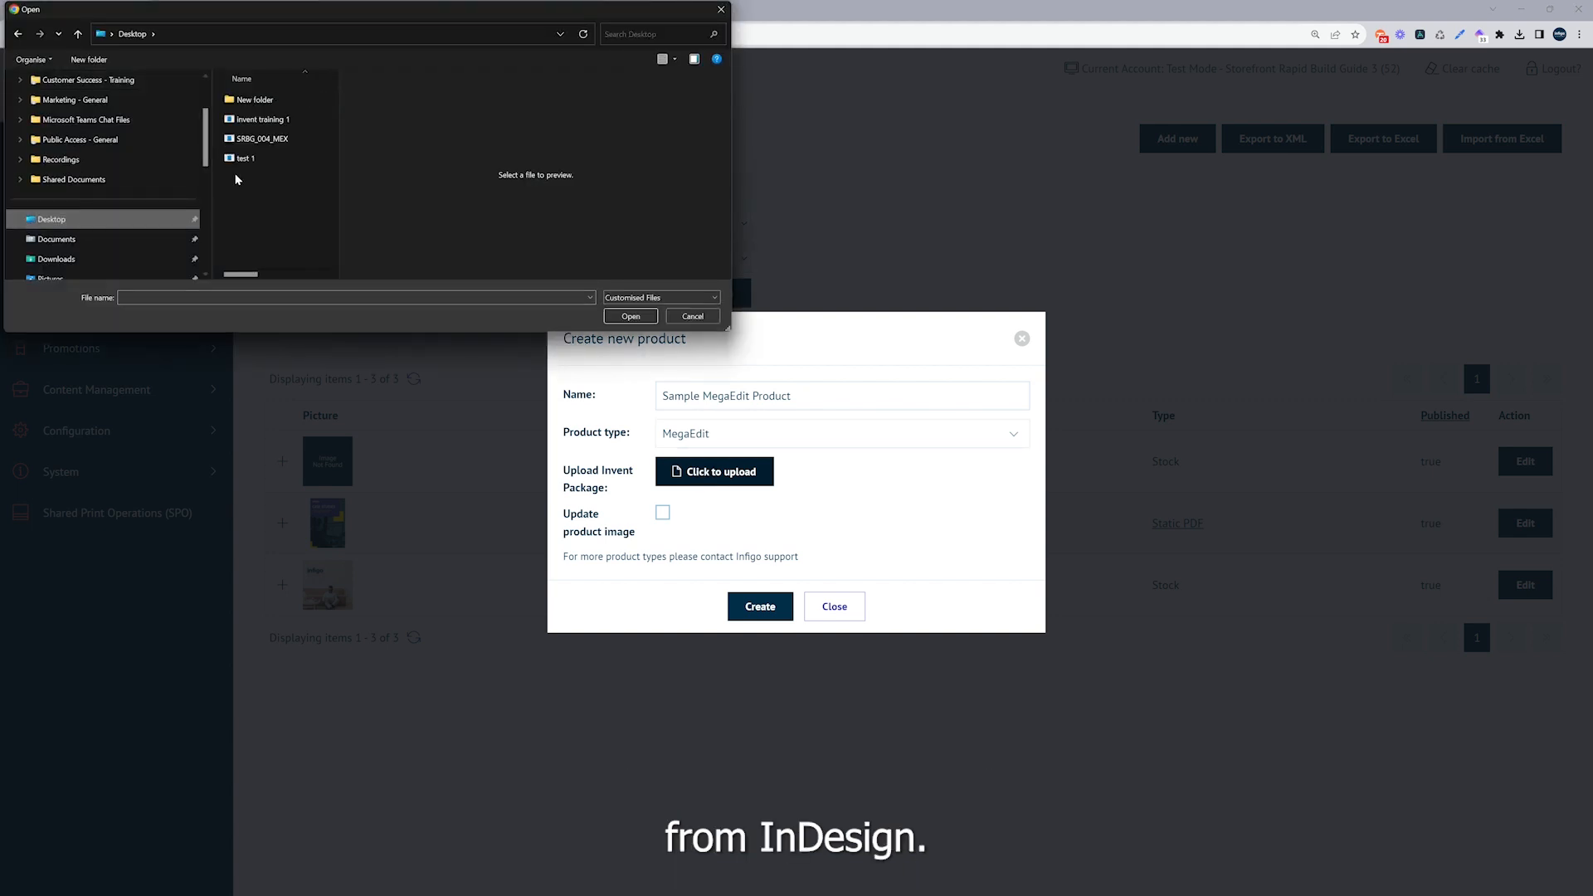
{"action": "left_click", "coordinate": [262, 138]}
{"action": "double_click", "coordinate": [262, 142]}
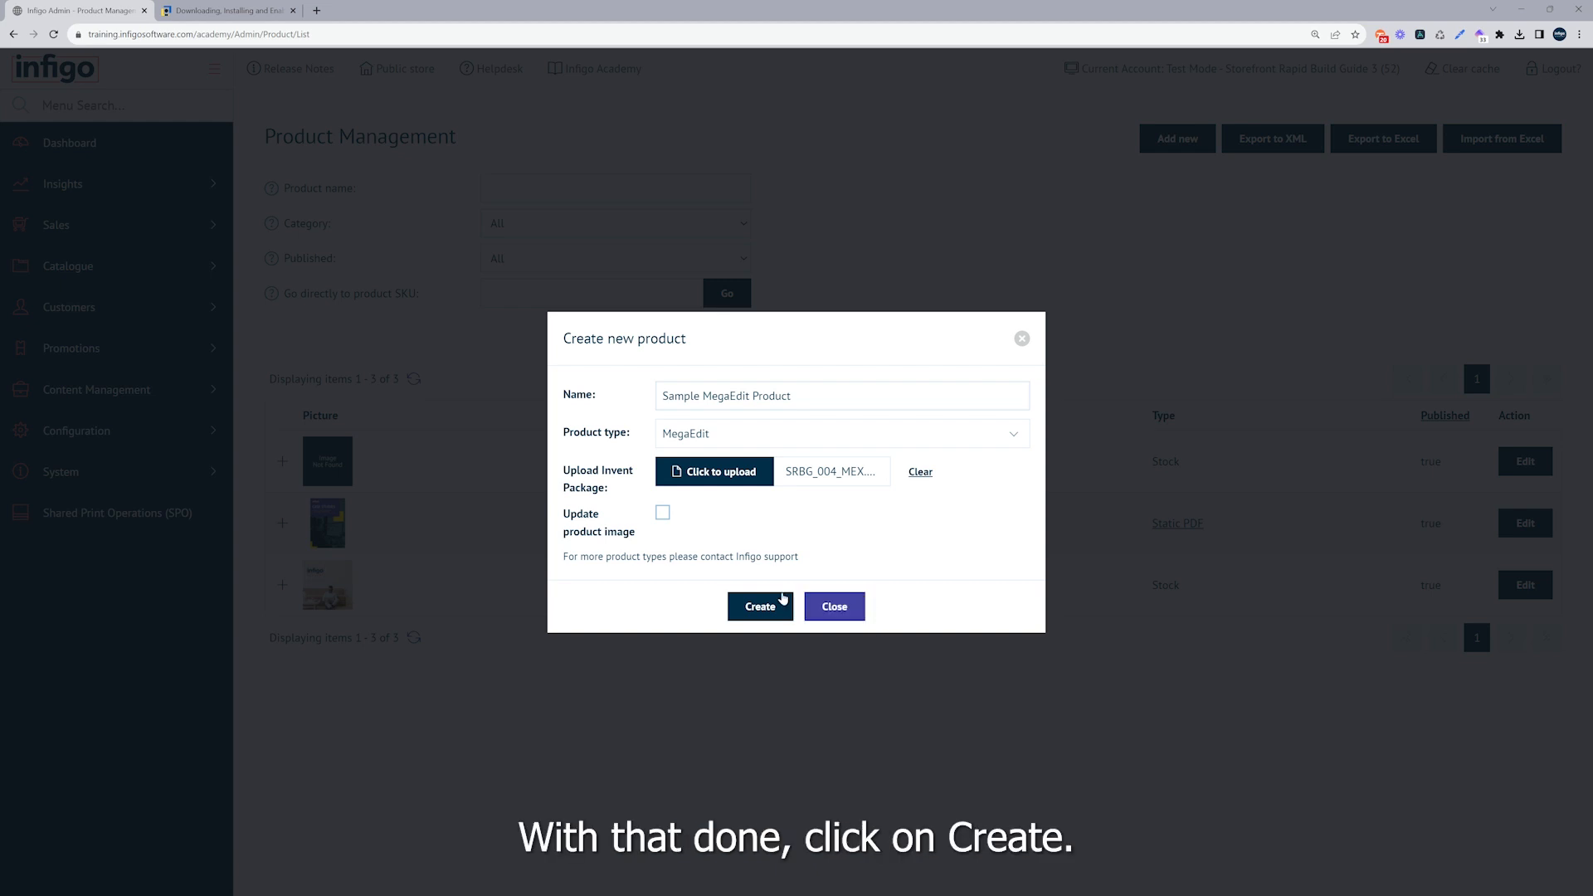
{"action": "left_click", "coordinate": [763, 606]}
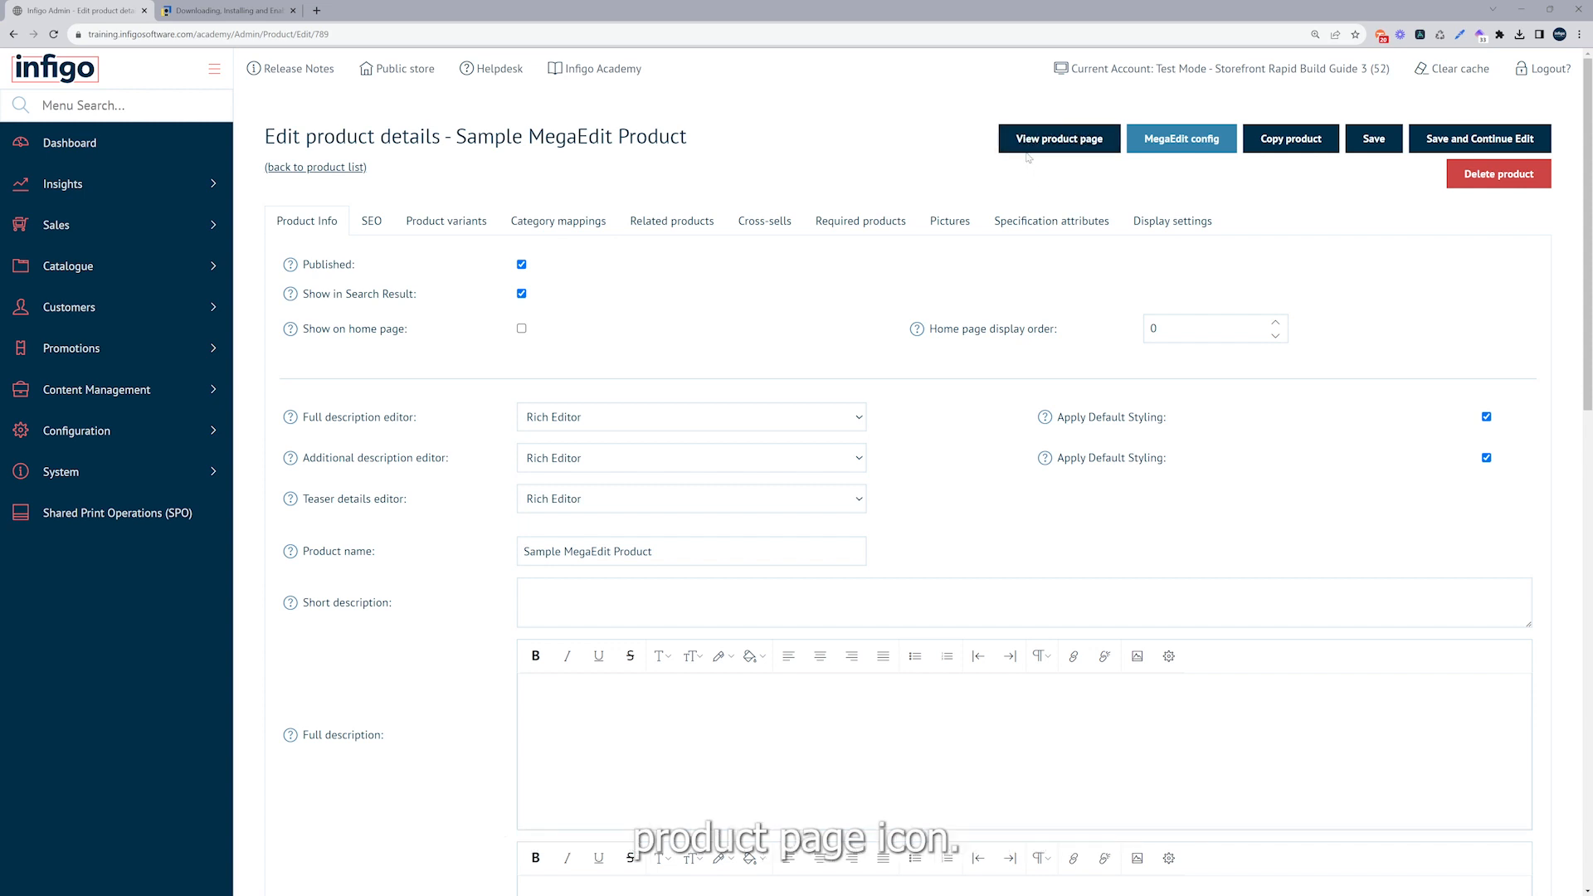
View the new product's storefront page and start its MegaEdit editor
{"action": "left_click", "coordinate": [1053, 139]}
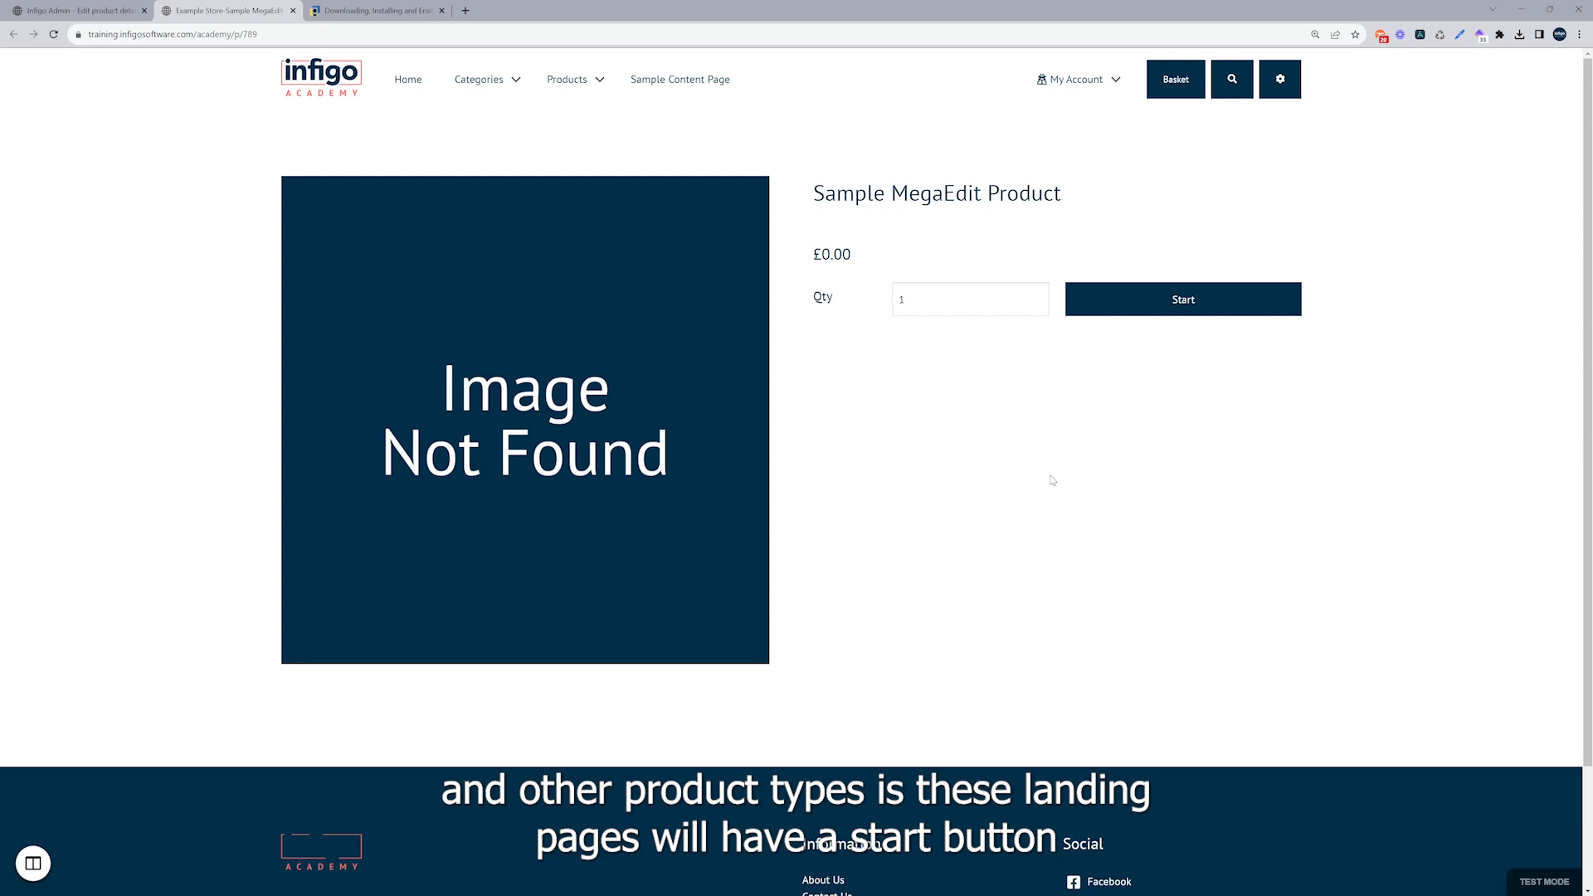
{"action": "left_click", "coordinate": [1157, 312]}
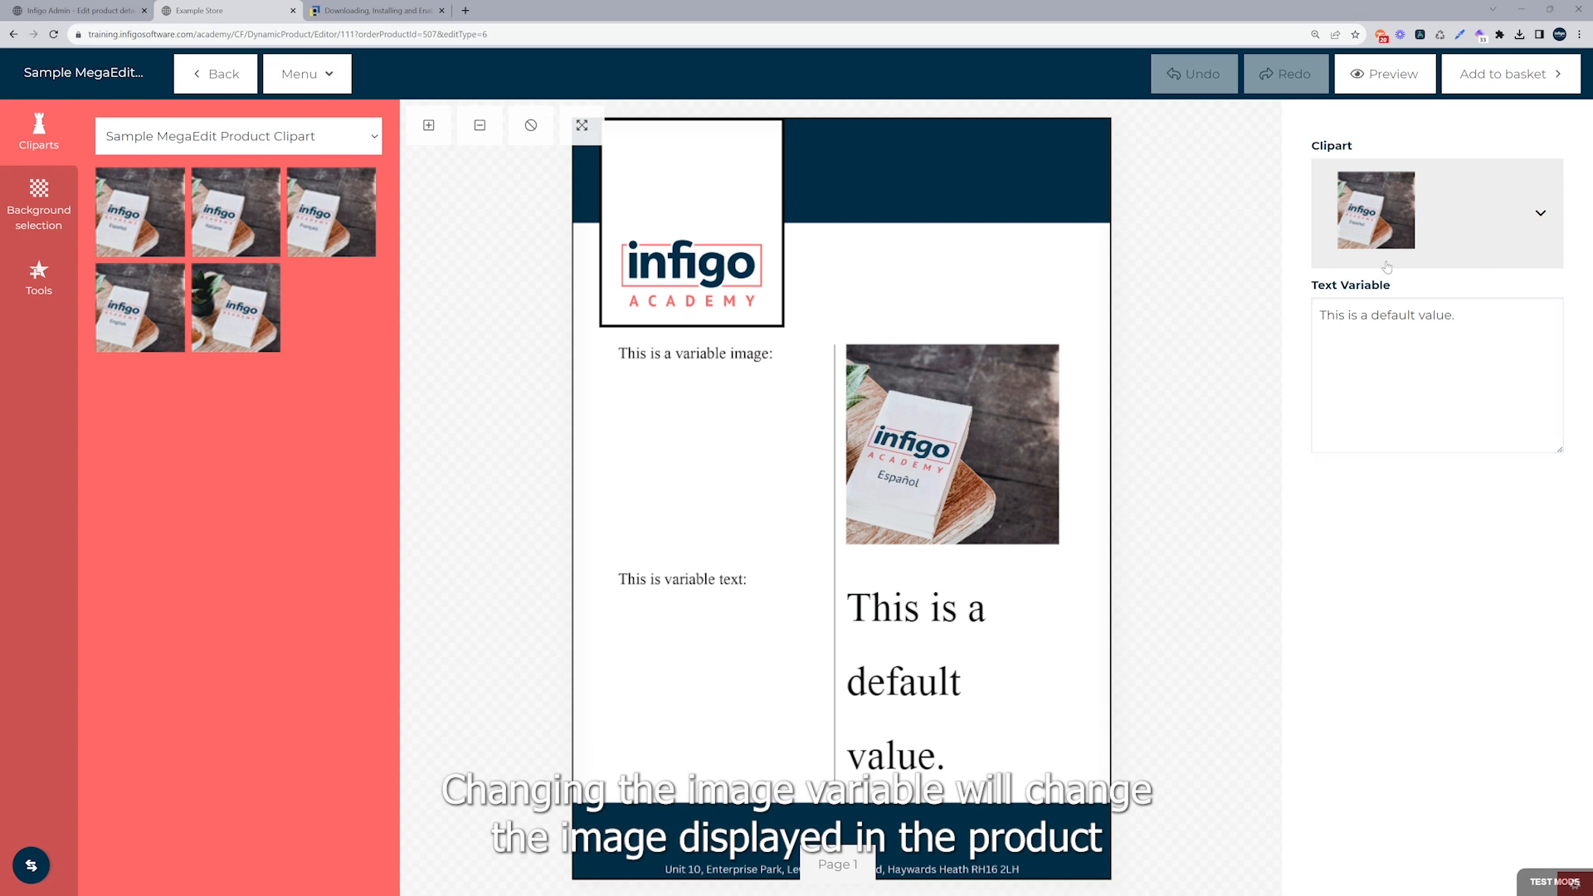
Switch the Clipart variable to the Français image and replace the Text Variable content with "Infigo Invent"
{"action": "left_click", "coordinate": [1400, 218]}
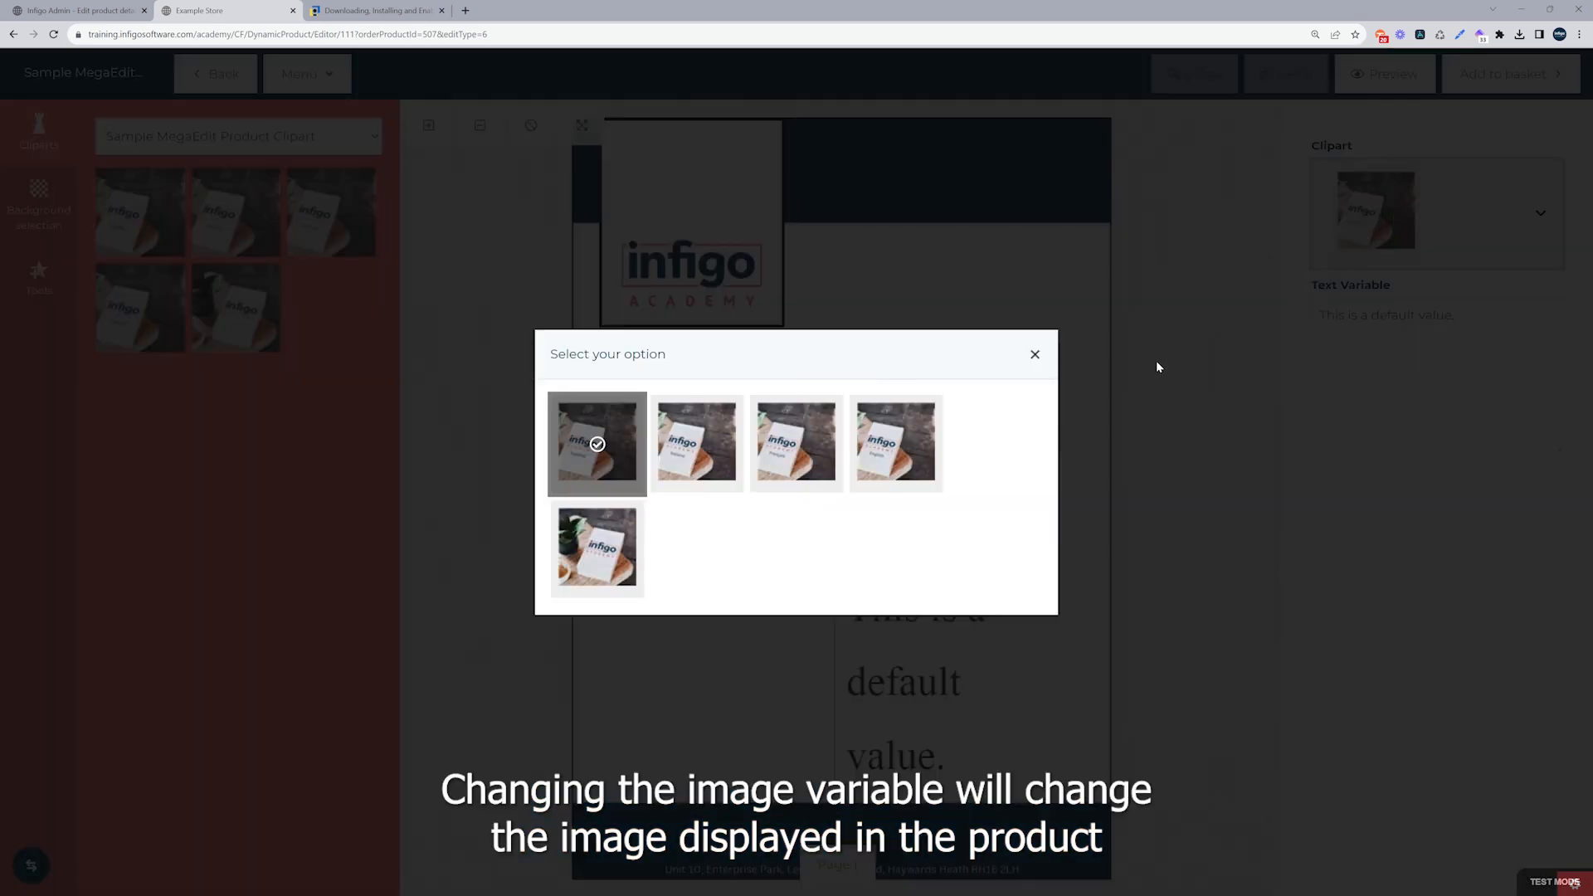
{"action": "left_click", "coordinate": [796, 441]}
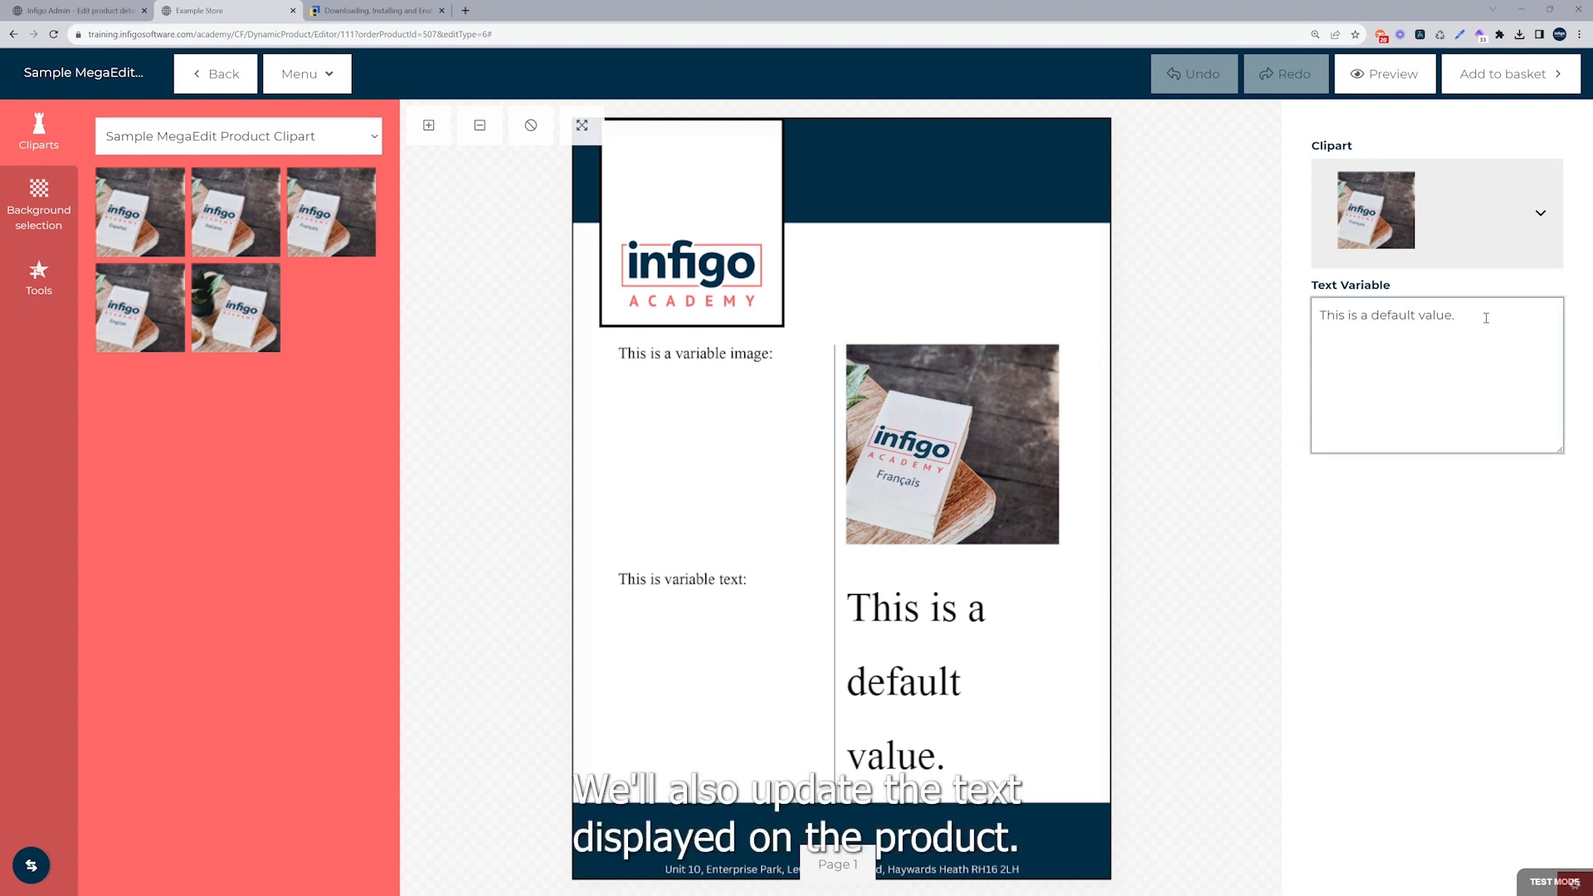
{"action": "left_click_drag", "start_coordinate": [1482, 319], "coordinate": [1312, 320]}
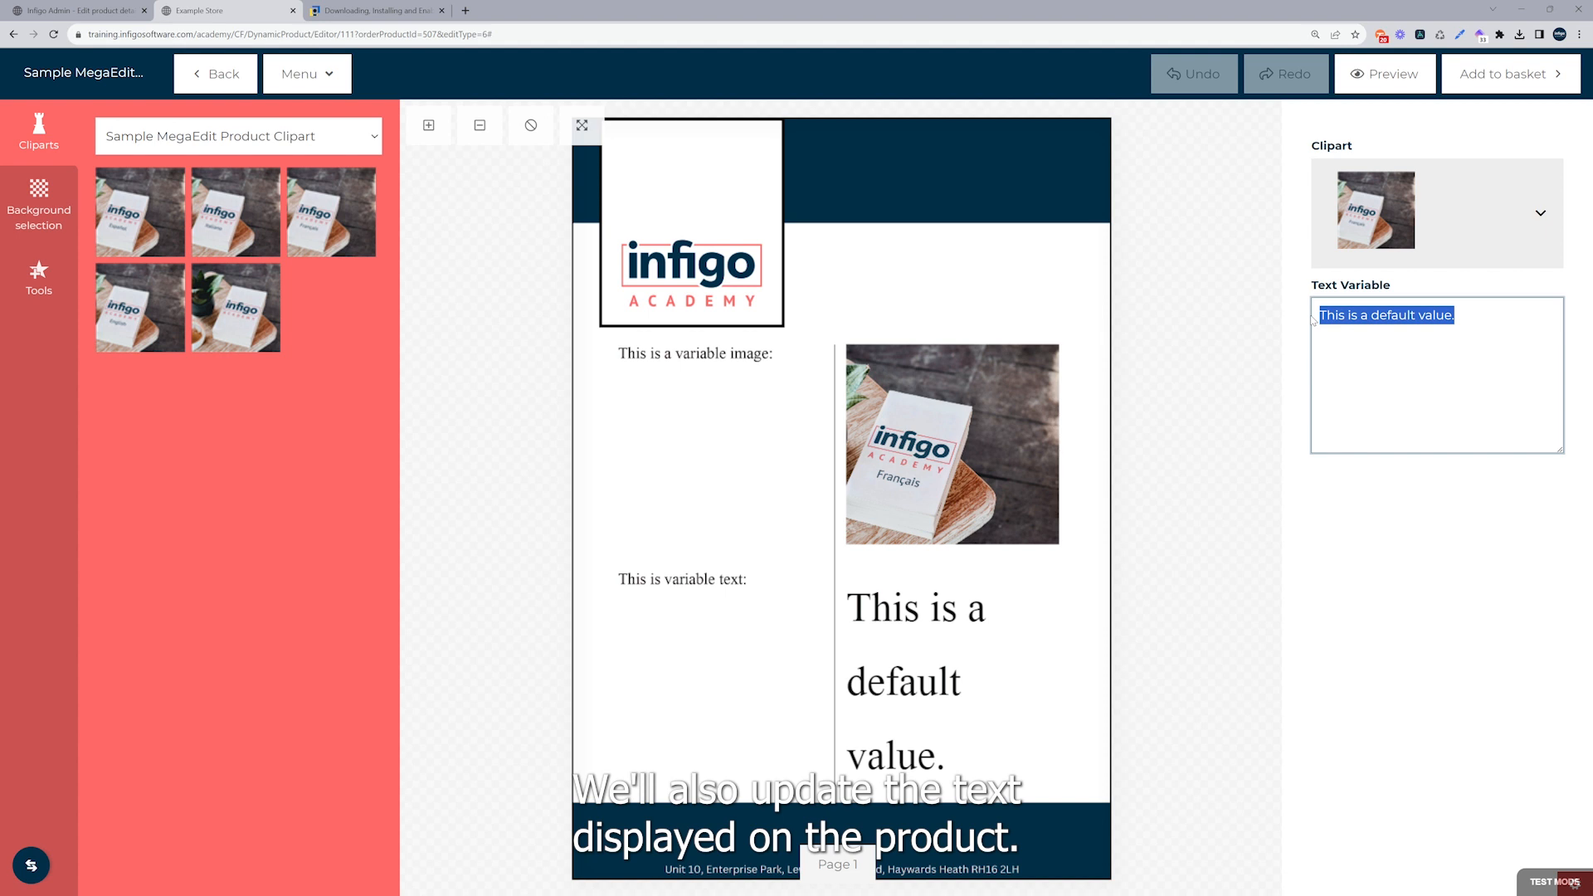
{"action": "type", "text": "Infigo Invent"}
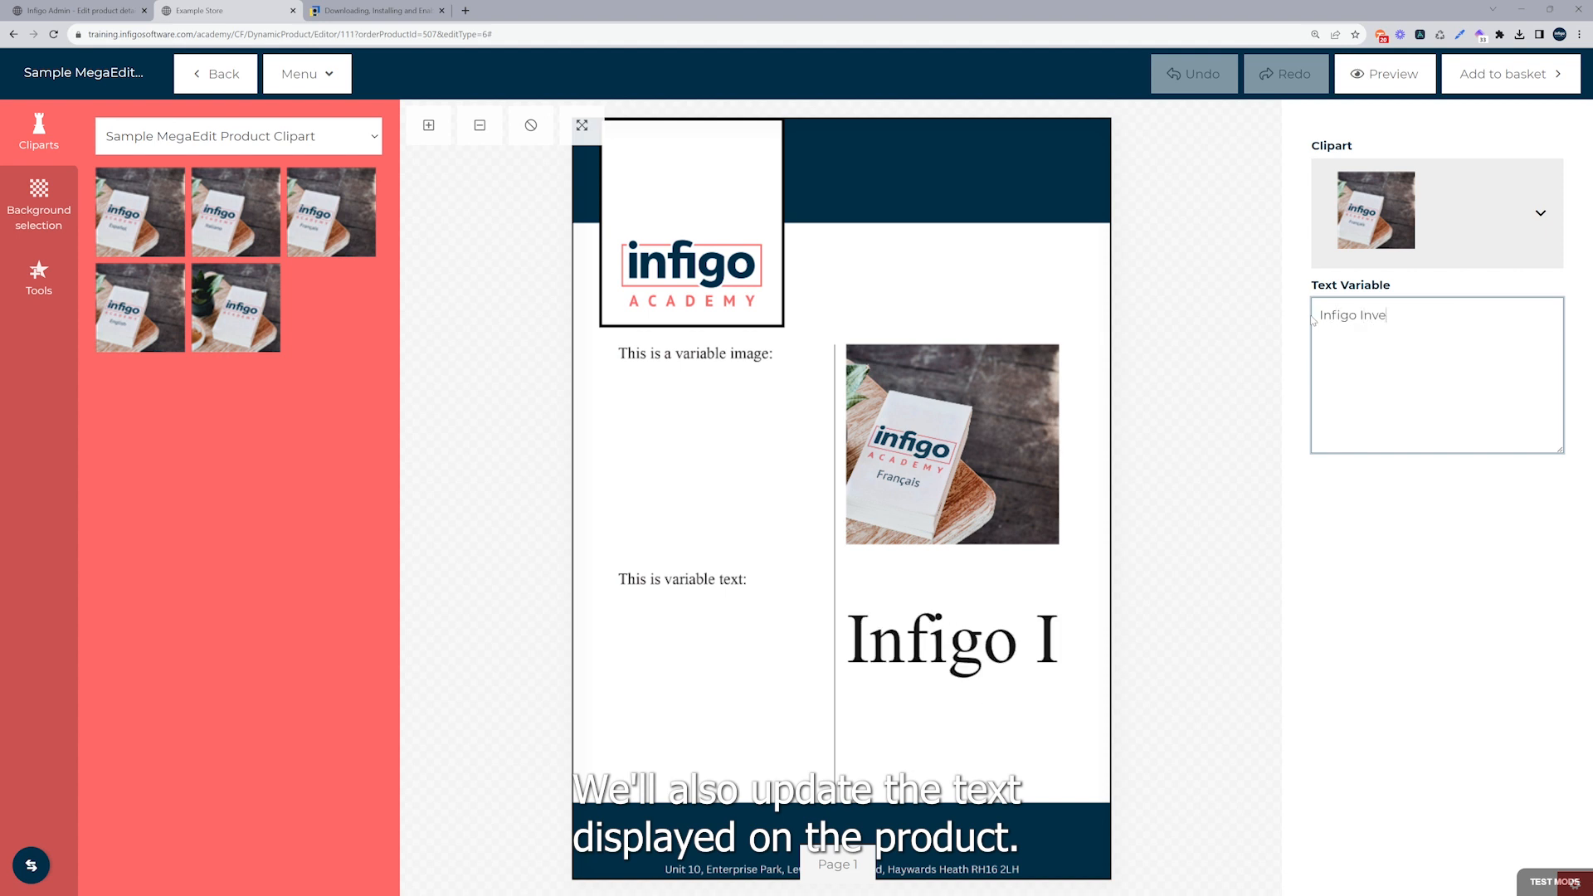